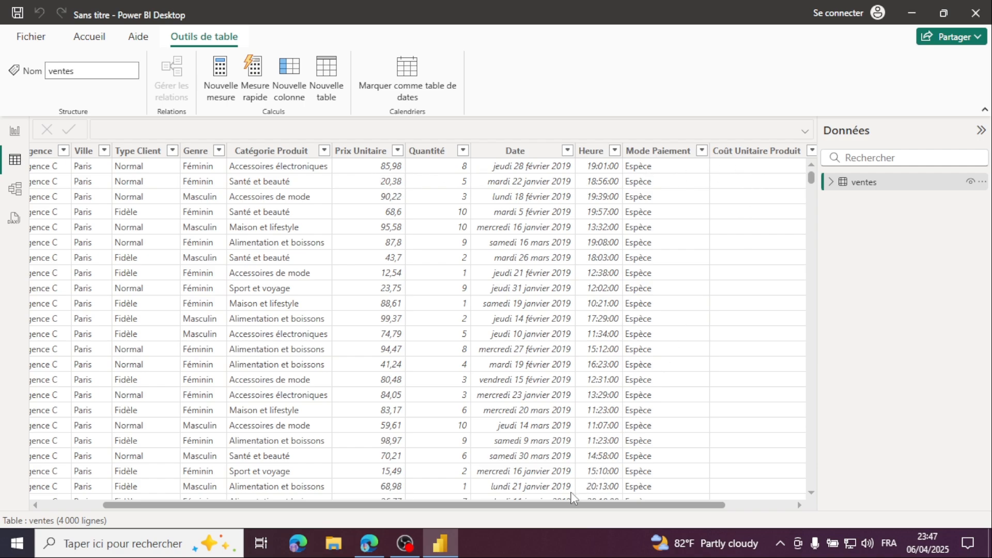
# Step: Add a new calculated column to the ventes table and consult the Marge Brute formula in the Google Docs resources document
pyautogui.moveTo(565, 504); pyautogui.dragTo(649, 505)
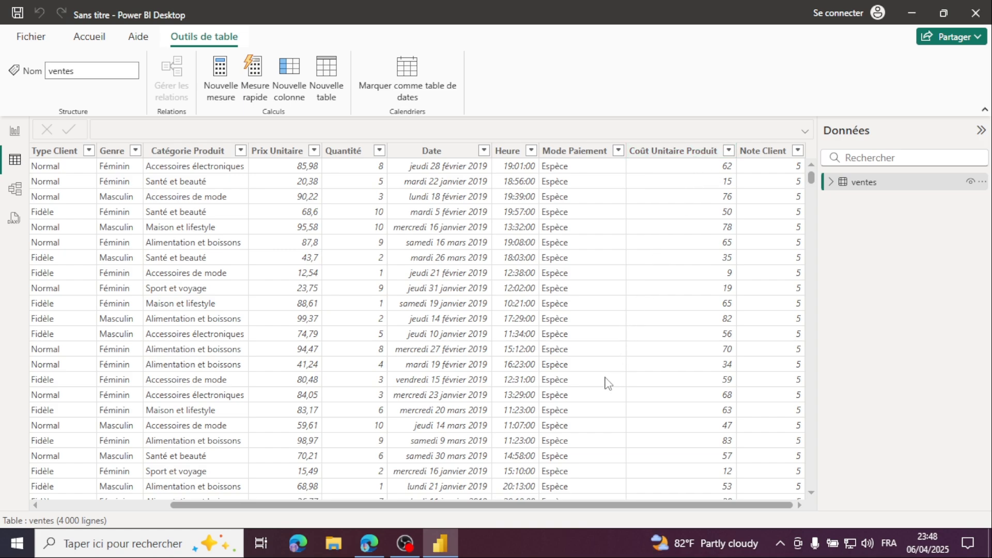
pyautogui.moveTo(438, 554)
pyautogui.click(981, 183)
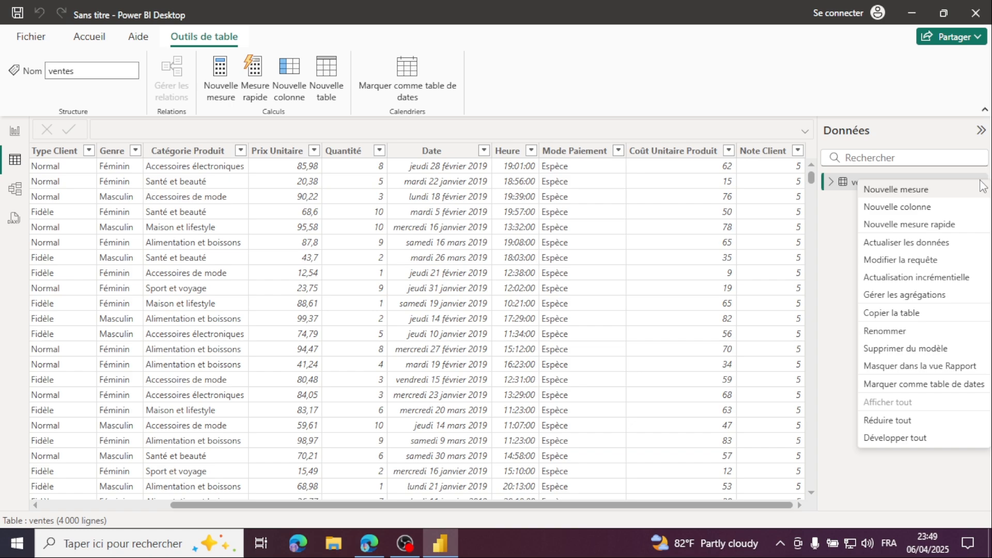
pyautogui.click(904, 206)
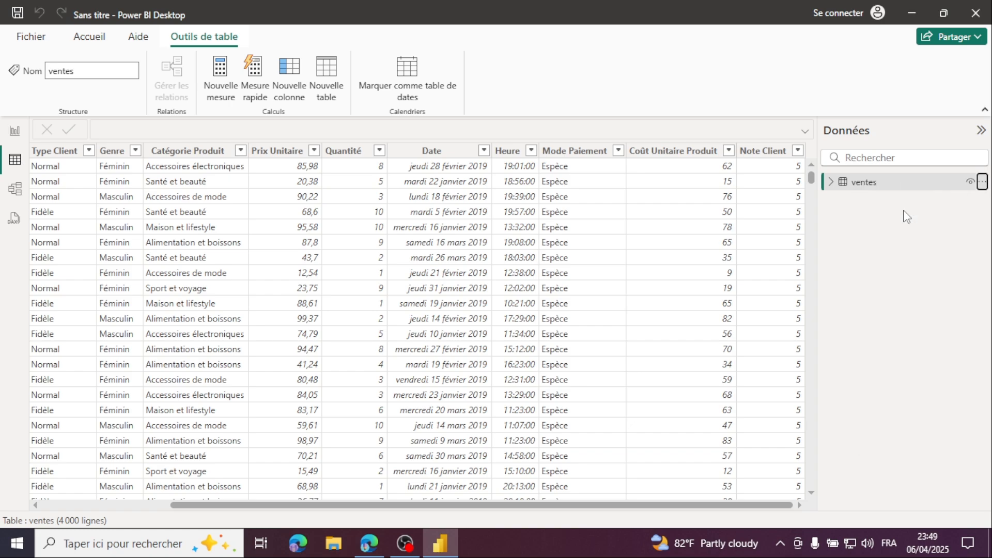
pyautogui.click(374, 553)
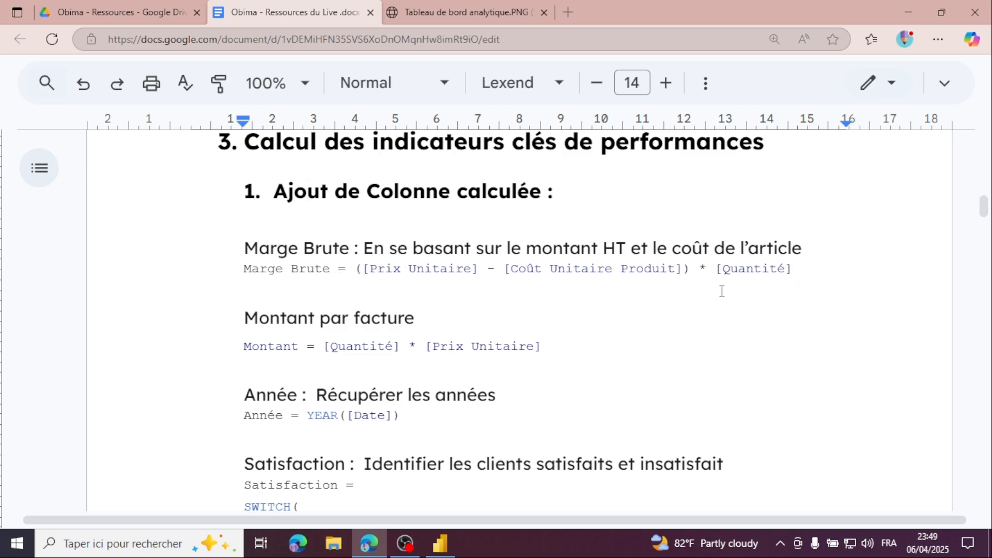
pyautogui.click(440, 541)
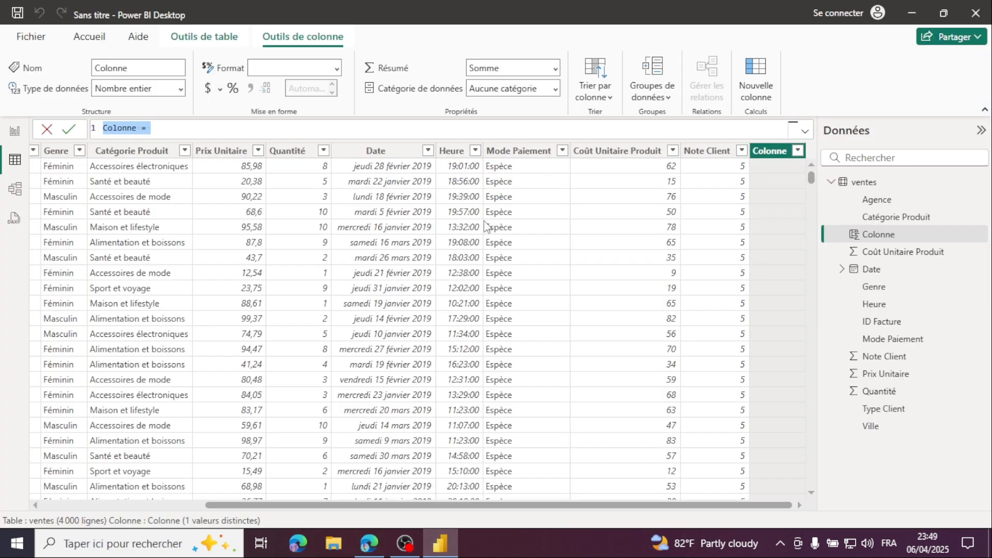
# Step: Name the new calculated column Marge Brute in its formula
pyautogui.doubleClick(136, 128)
pyautogui.moveTo(137, 127); pyautogui.dragTo(101, 124)
pyautogui.write('Marge ')
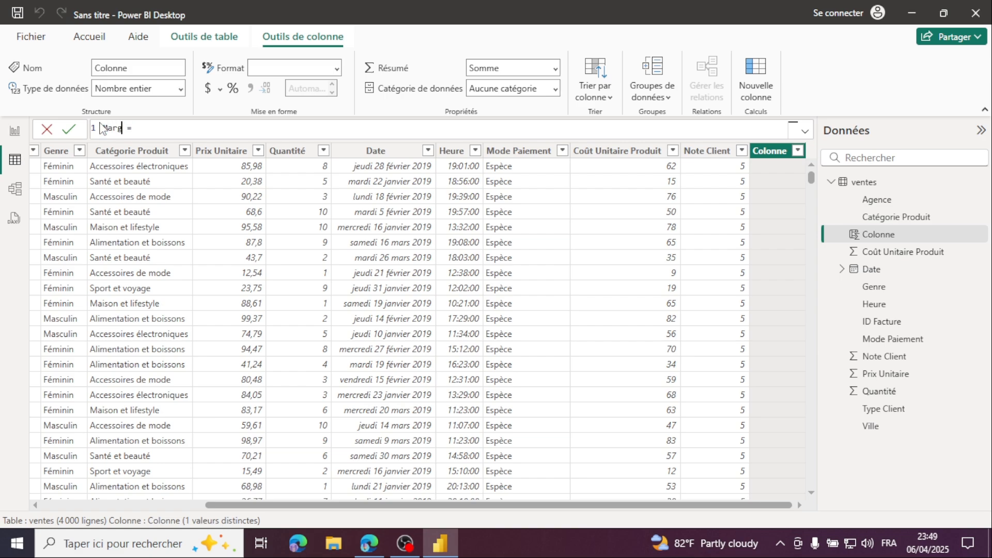
pyautogui.write('Brute')
pyautogui.press('Delete')
# Step: Begin the Marge Brute formula with [Prix Unitaire] - [Coût Unitaire Produit]
pyautogui.click(205, 130)
pyautogui.write('[')
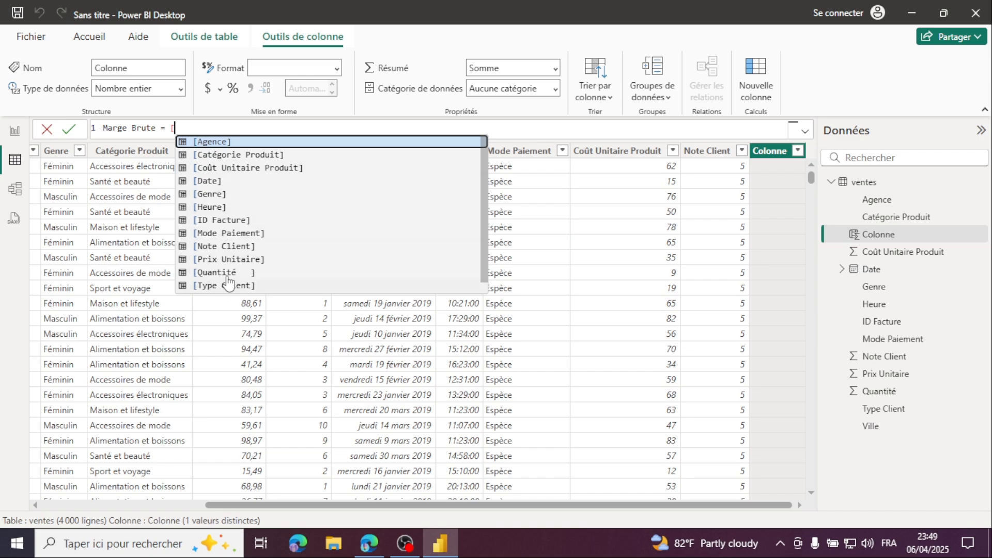
pyautogui.click(223, 259)
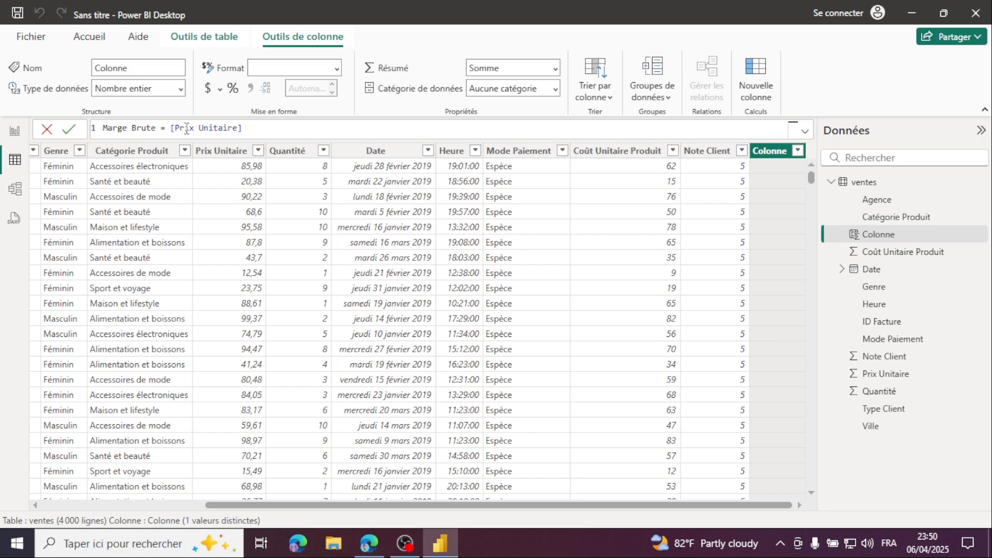
pyautogui.write('- ')
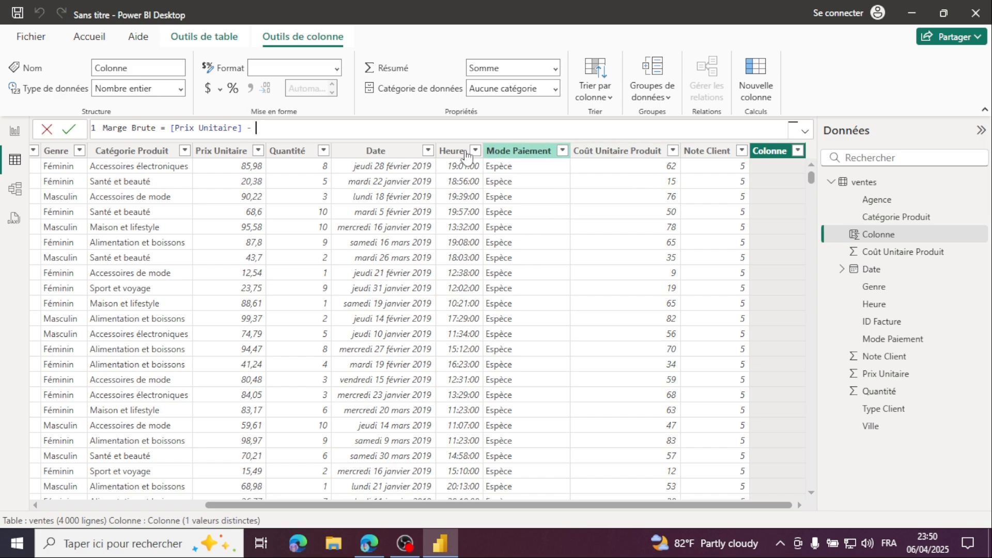
pyautogui.write('[')
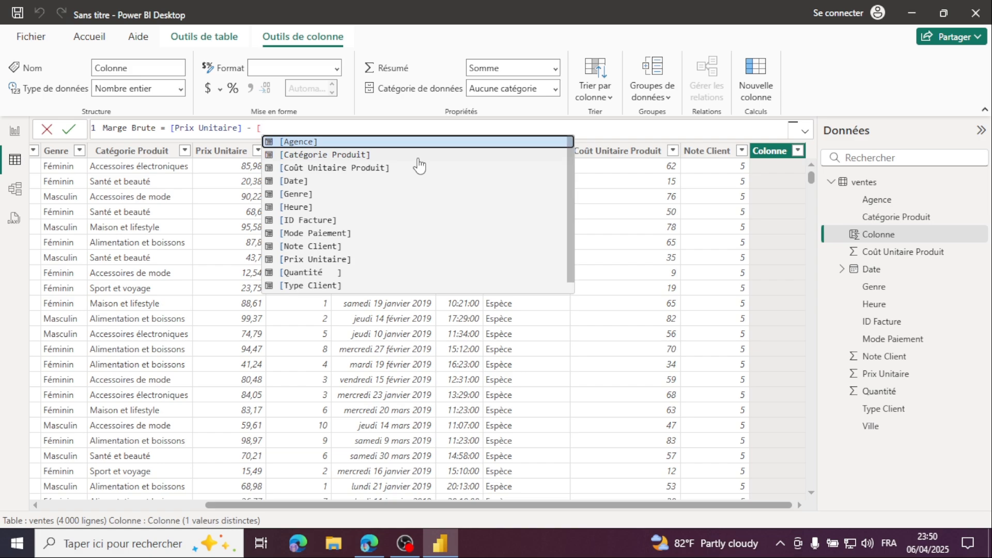
pyautogui.click(316, 169)
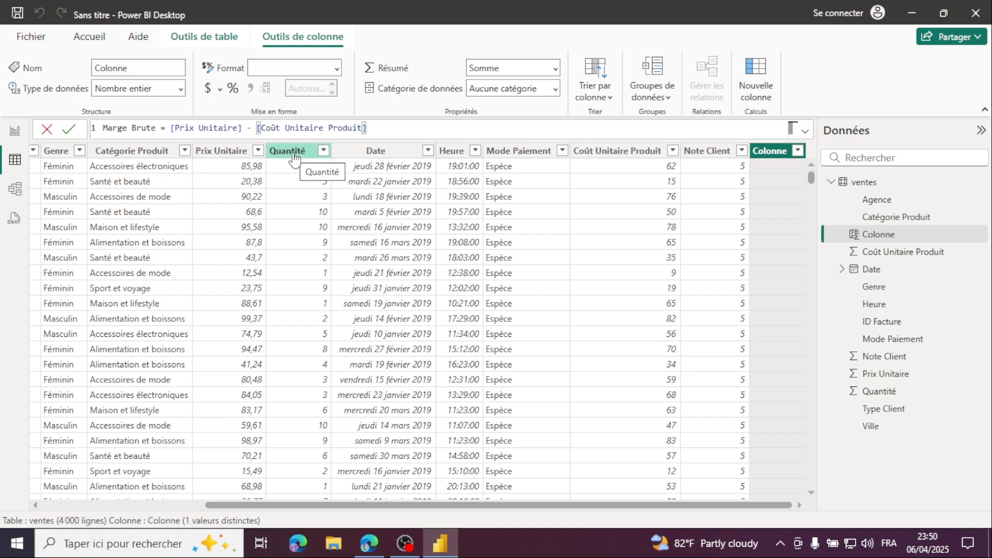
# Step: Enclose the Marge Brute subtraction in parentheses, multiply it by the Quantité column, and commit the formula
pyautogui.write(')')
pyautogui.click(172, 128)
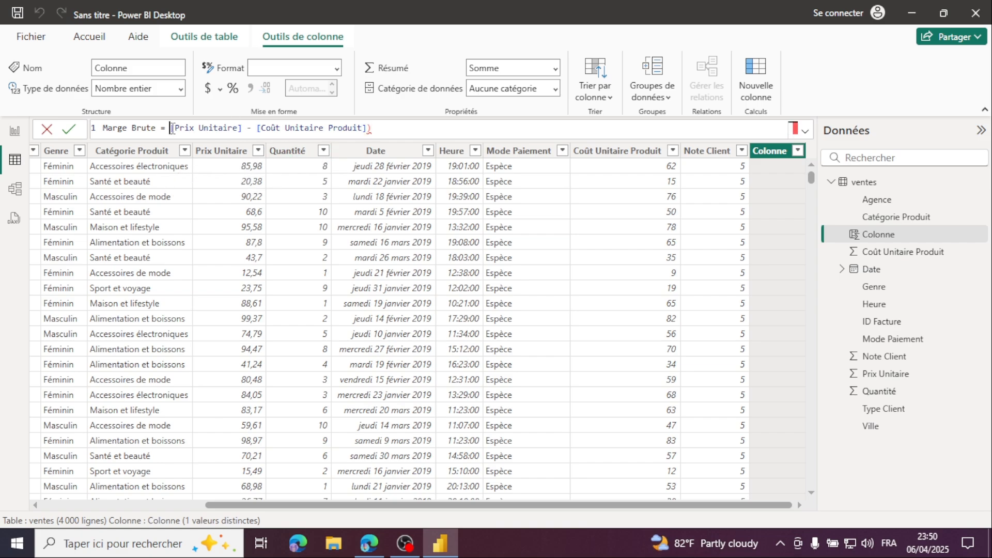
pyautogui.write('(')
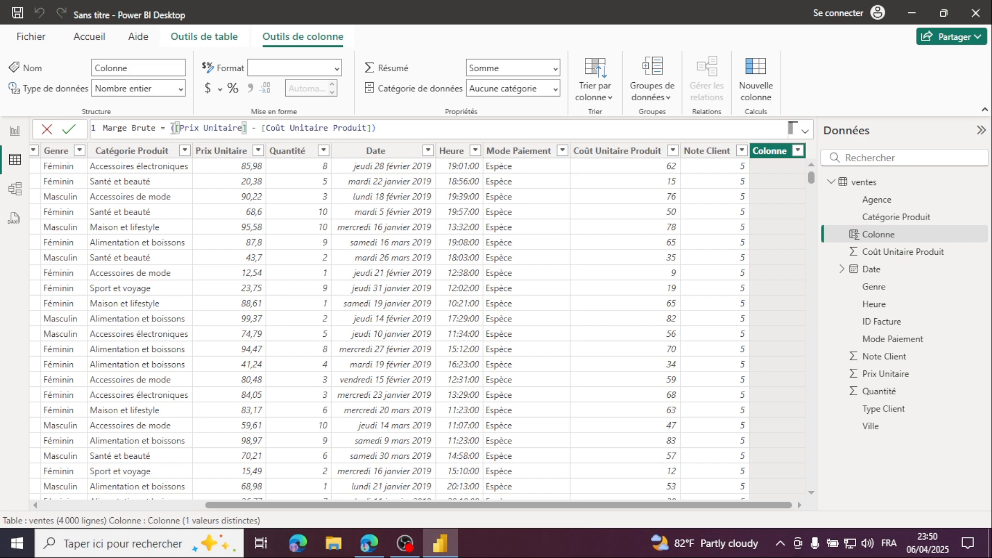
pyautogui.click(400, 129)
pyautogui.write('*')
pyautogui.write('[')
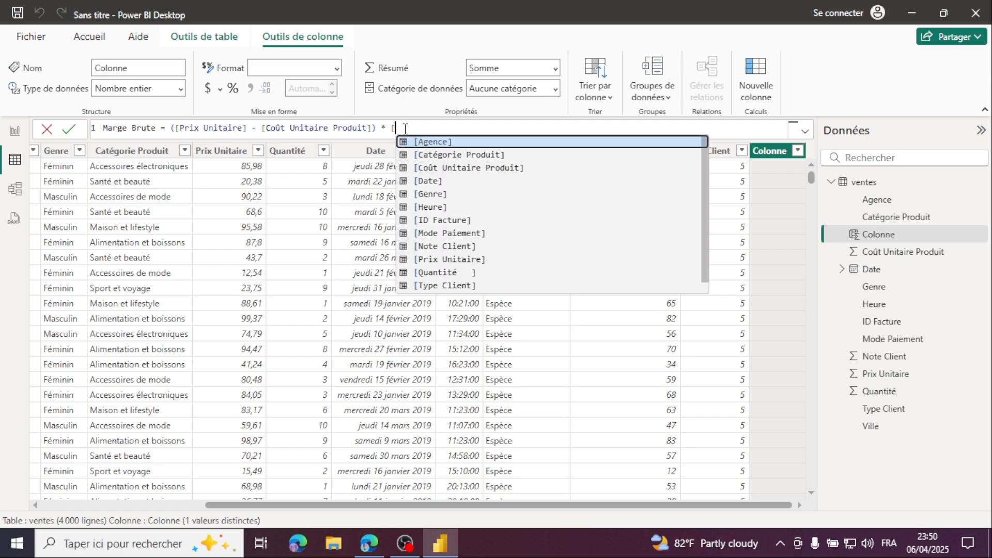
pyautogui.click(440, 275)
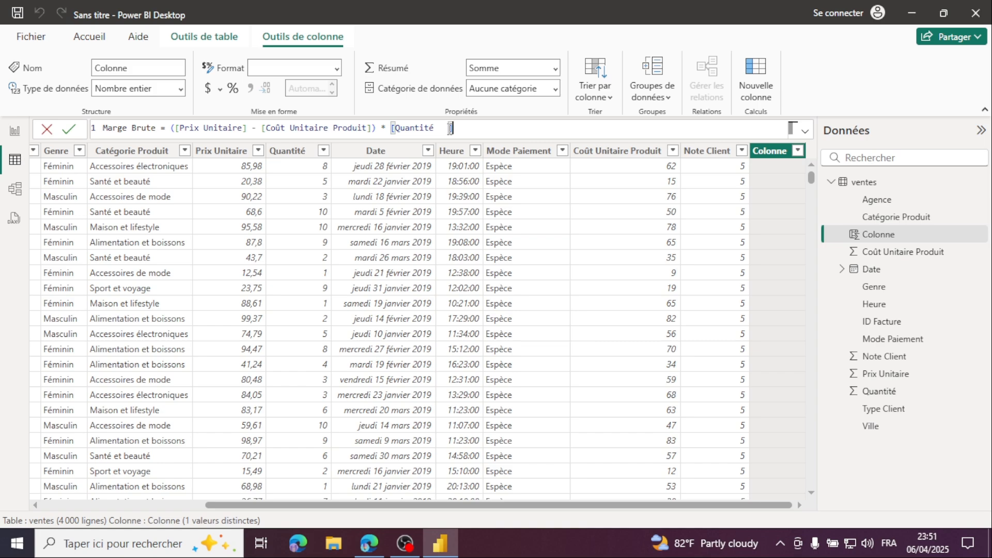
pyautogui.moveTo(436, 127); pyautogui.dragTo(447, 124)
pyautogui.click(473, 128)
pyautogui.press('Return')
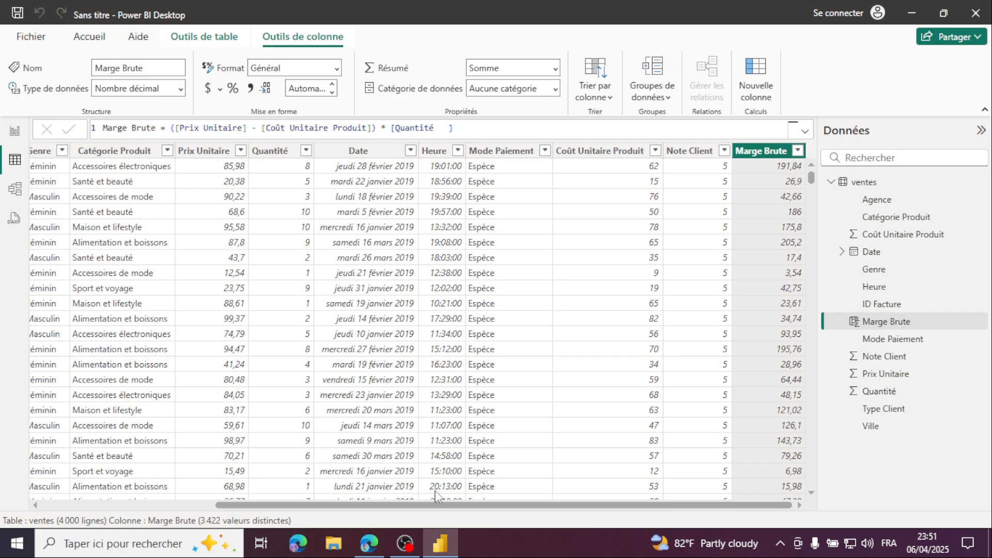
# Step: Remove the trailing spaces from the Quantité column name in the Power Query Editor and apply the change to the model
pyautogui.click(89, 41)
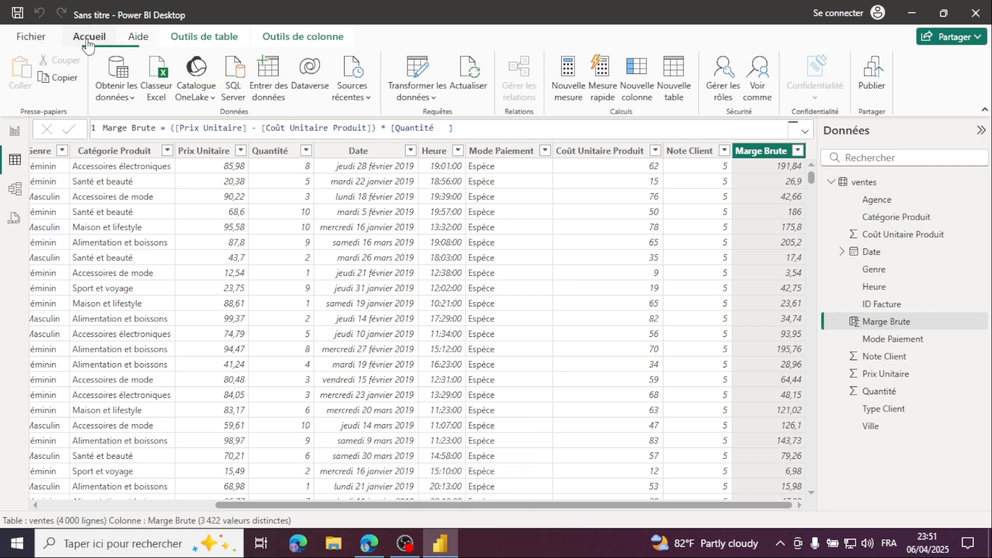
pyautogui.click(422, 67)
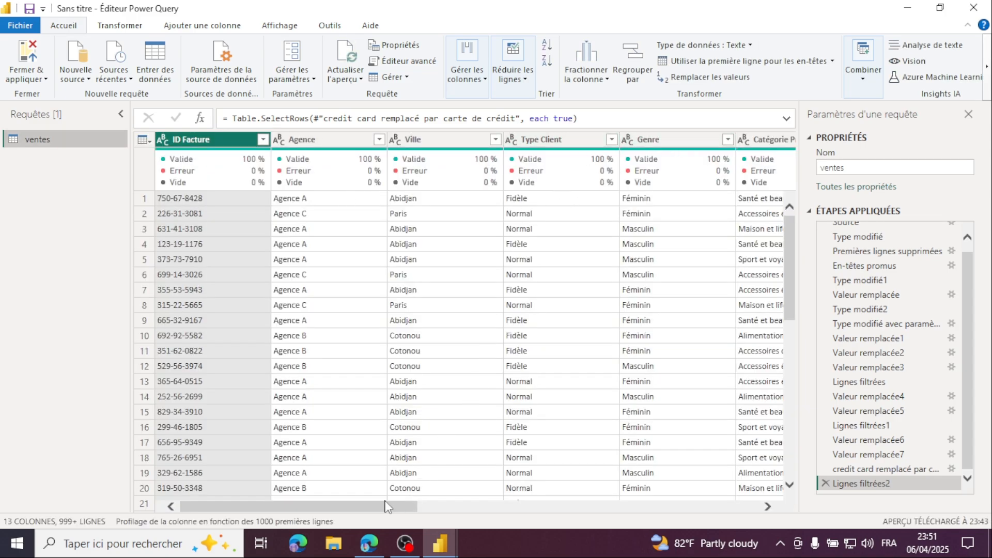
pyautogui.moveTo(388, 506); pyautogui.dragTo(569, 485)
pyautogui.doubleClick(546, 139)
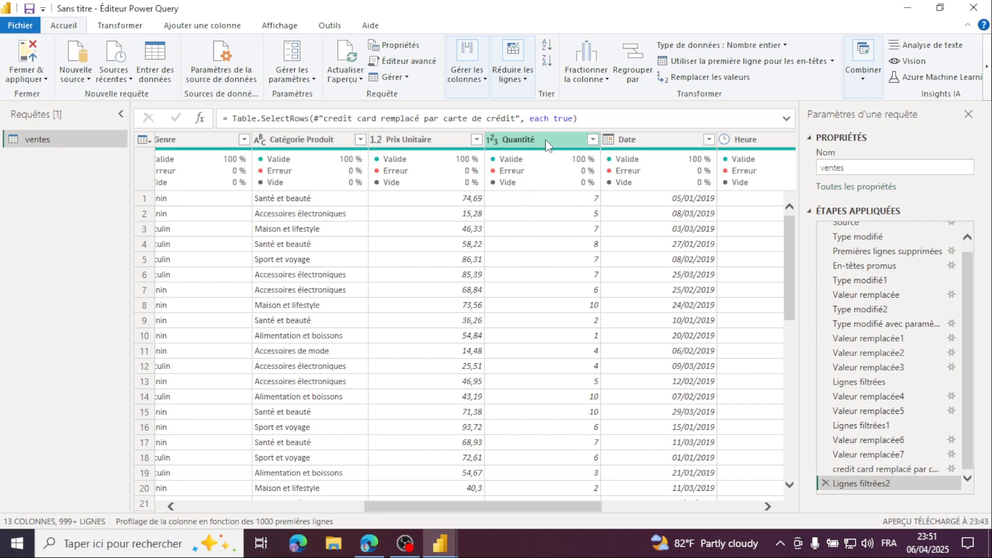
pyautogui.click(546, 140)
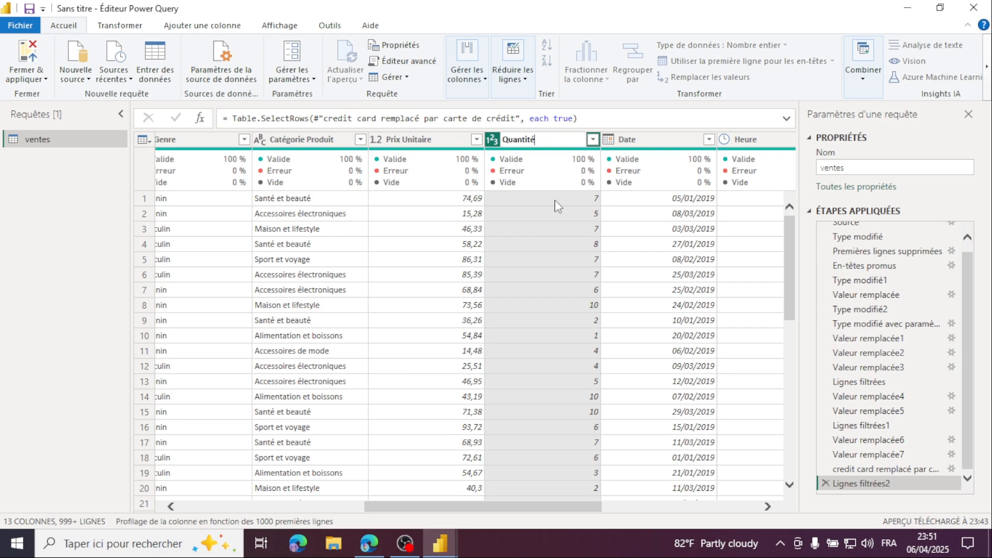
pyautogui.press('Return')
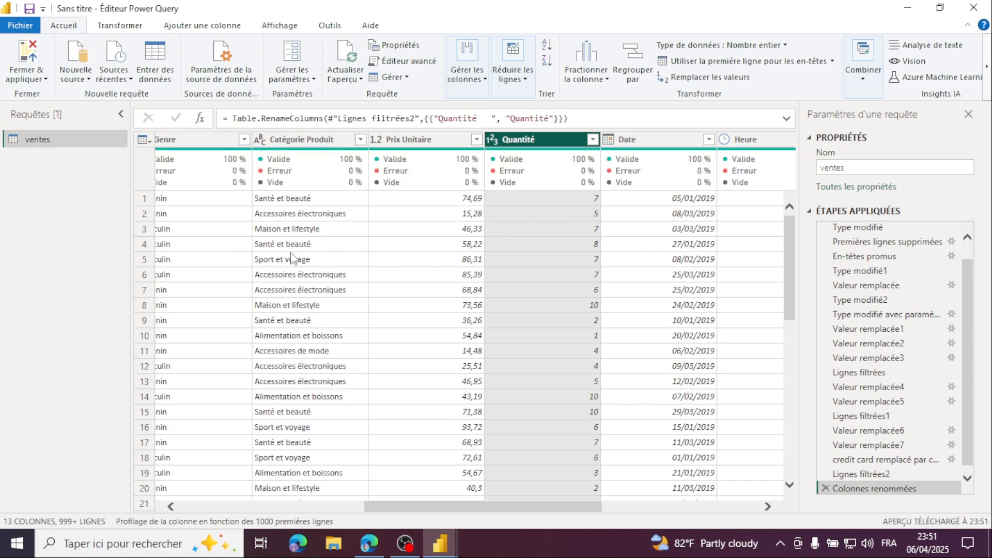
pyautogui.click(31, 61)
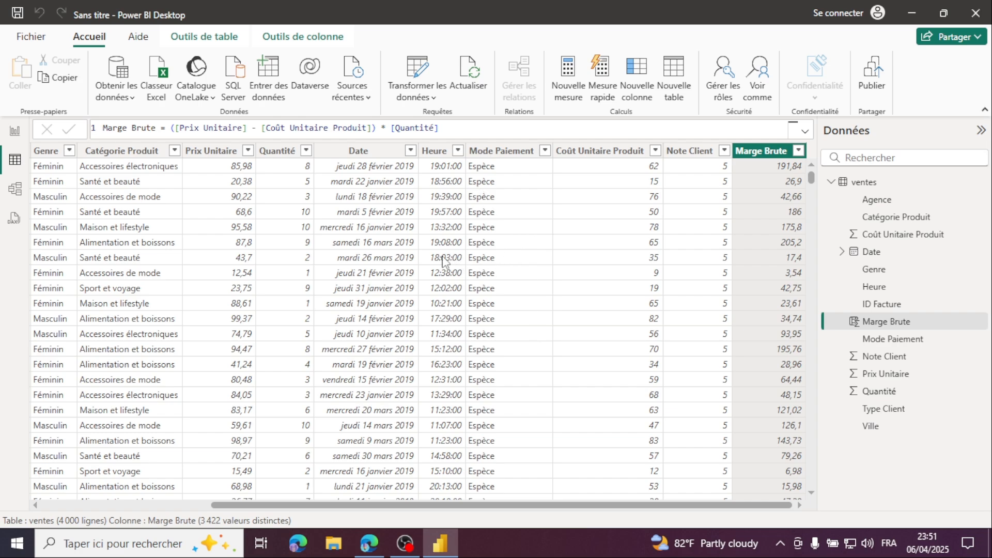
pyautogui.click(457, 134)
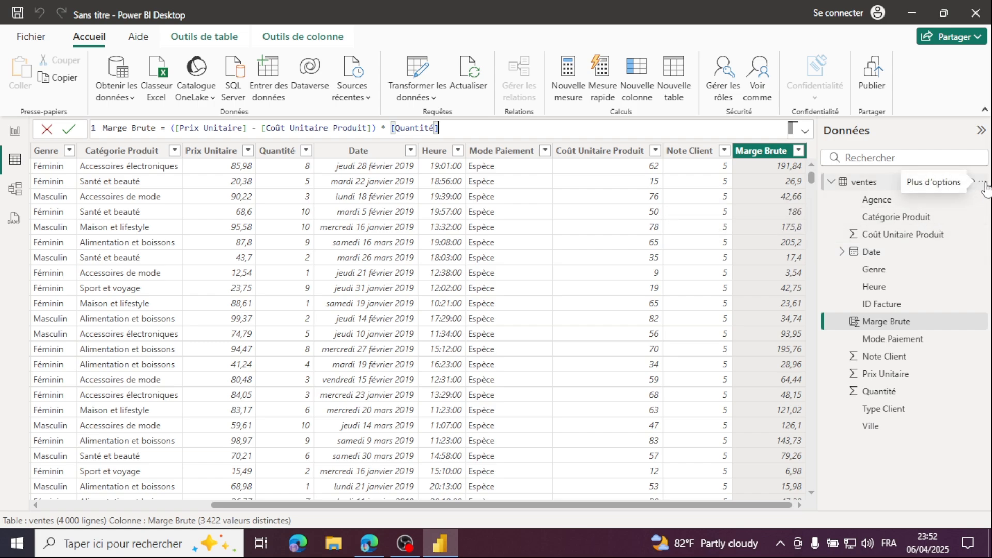
# Step: Add a calculated column to the ventes table with the formula Montant = [Prix Unitaire] * [Quantité]
pyautogui.click(983, 183)
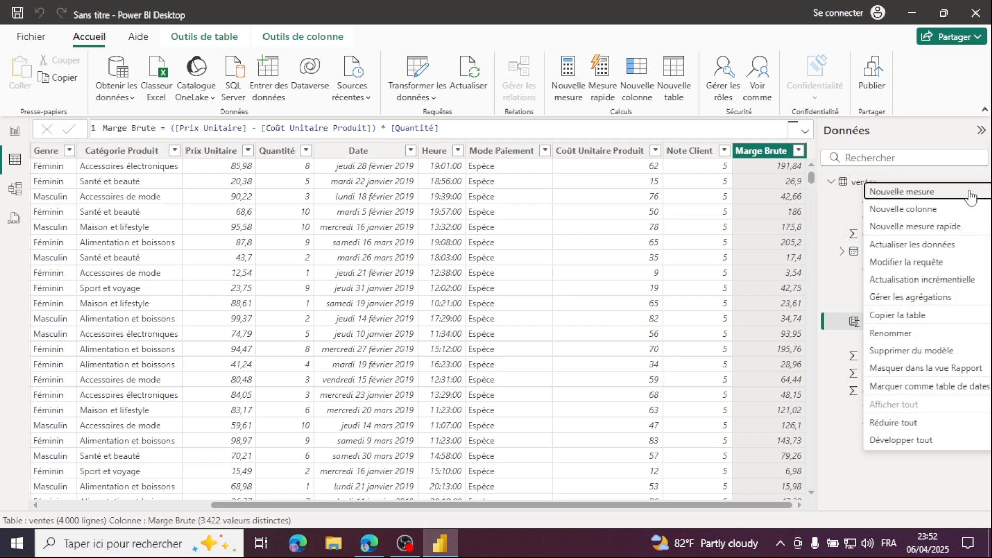
pyautogui.click(882, 210)
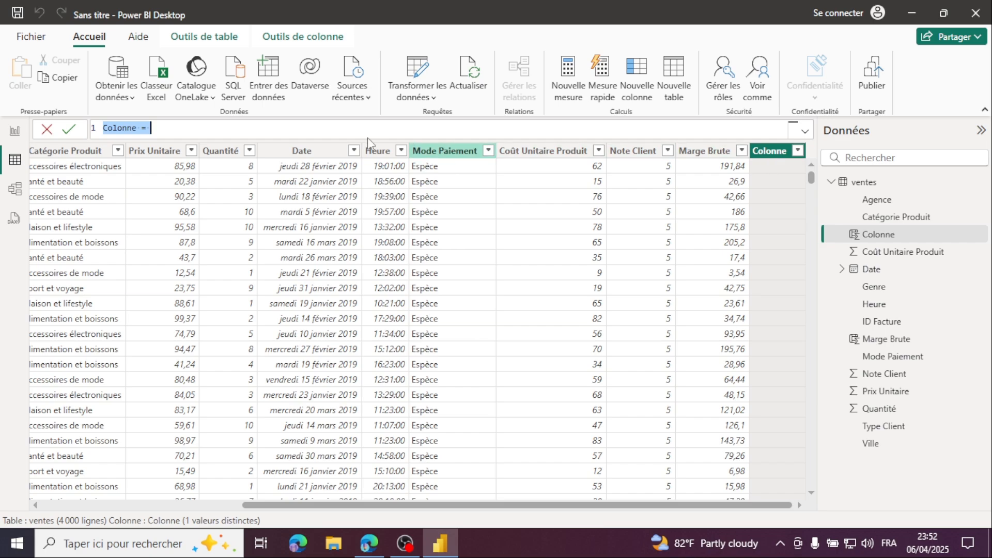
pyautogui.doubleClick(125, 129)
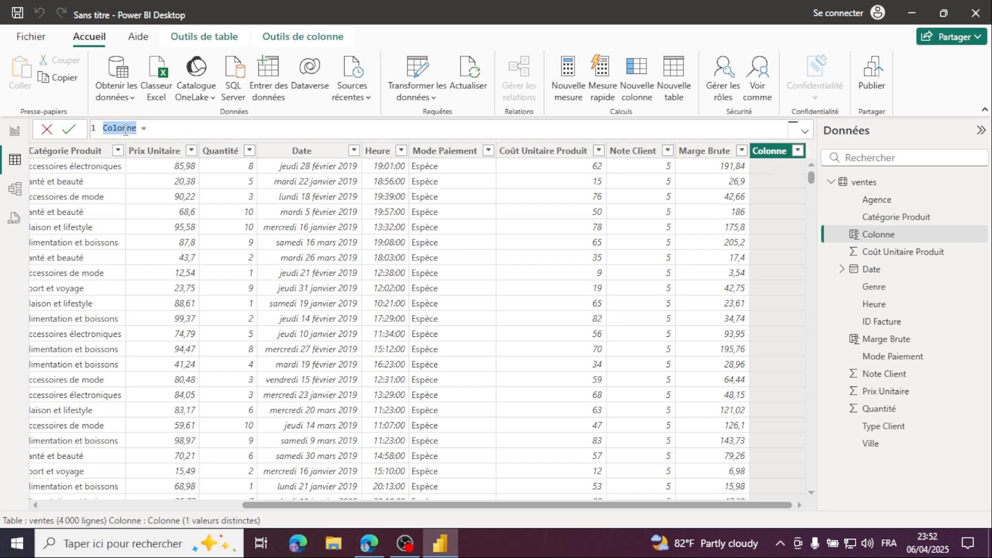
pyautogui.write('Montant')
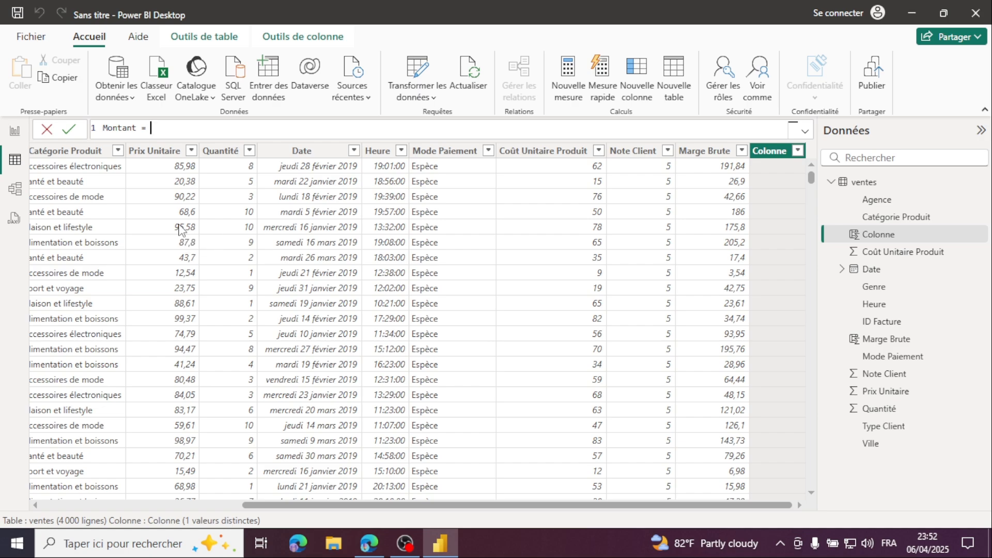
pyautogui.write('[')
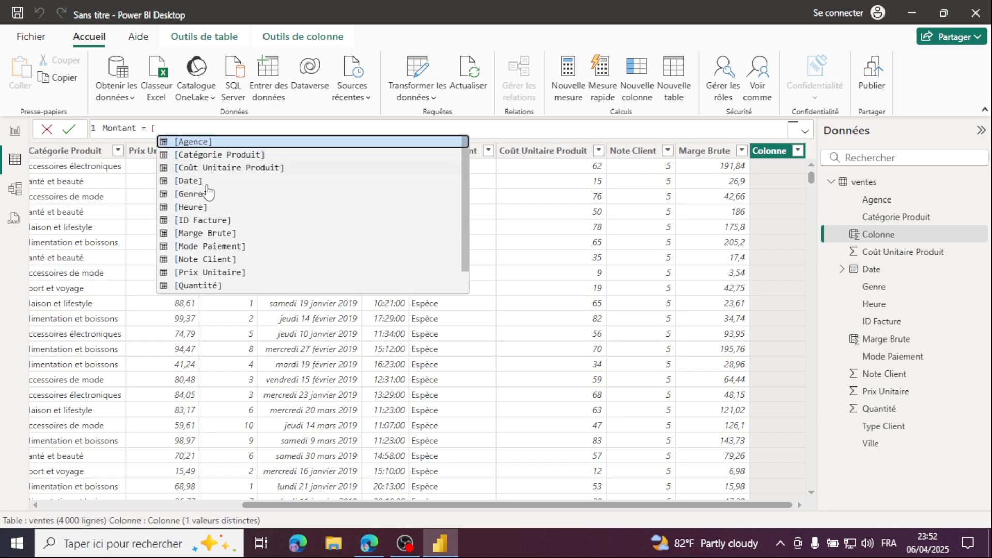
pyautogui.click(194, 272)
pyautogui.write('*')
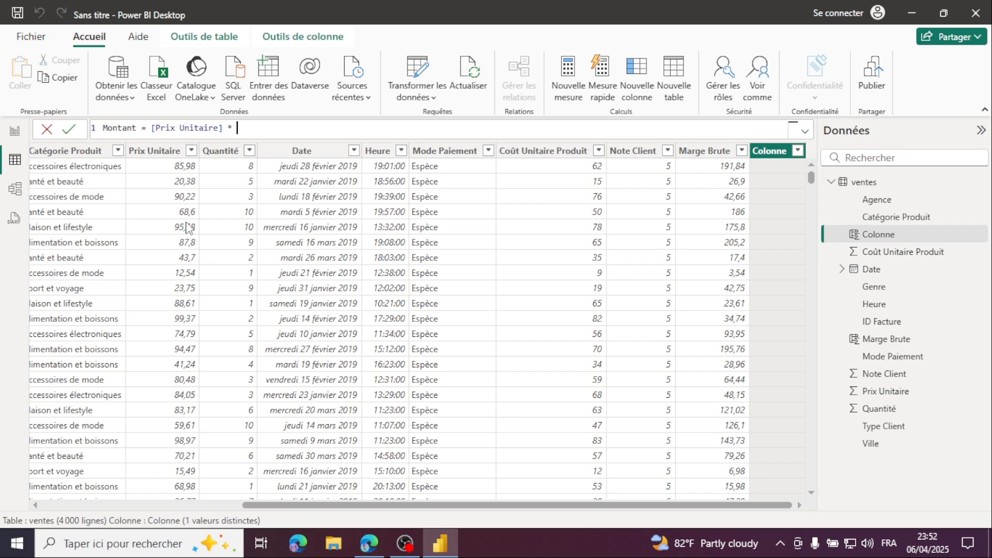
pyautogui.write(' [')
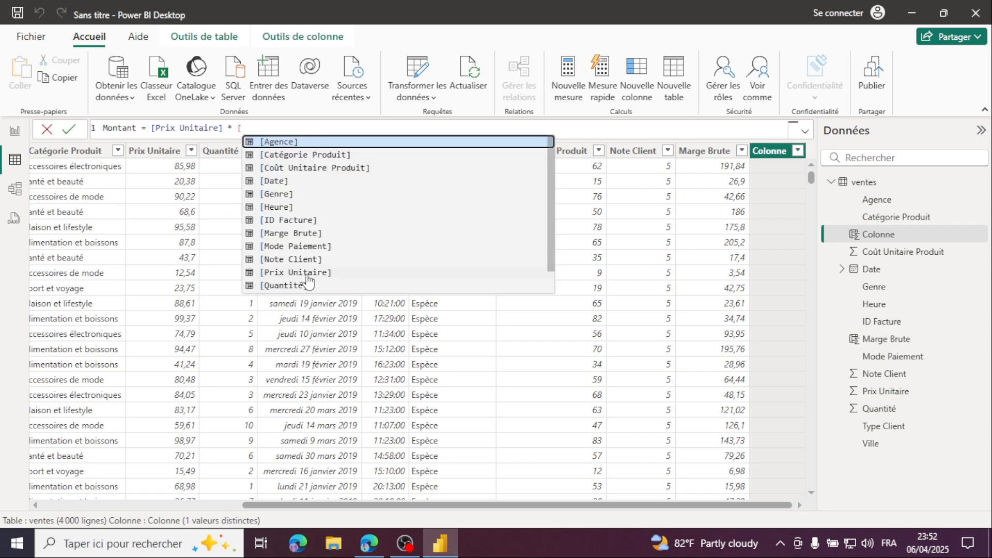
pyautogui.click(289, 284)
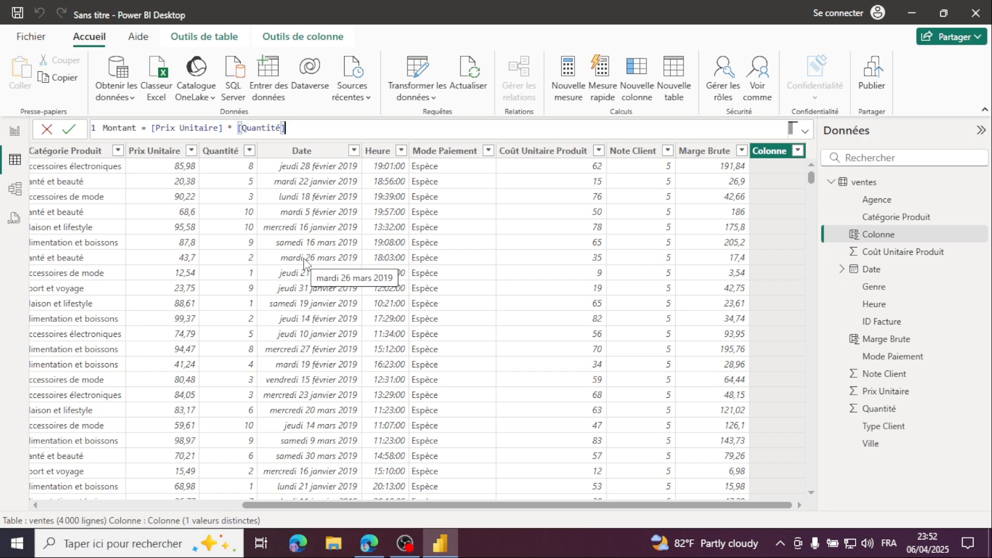
pyautogui.press('Return')
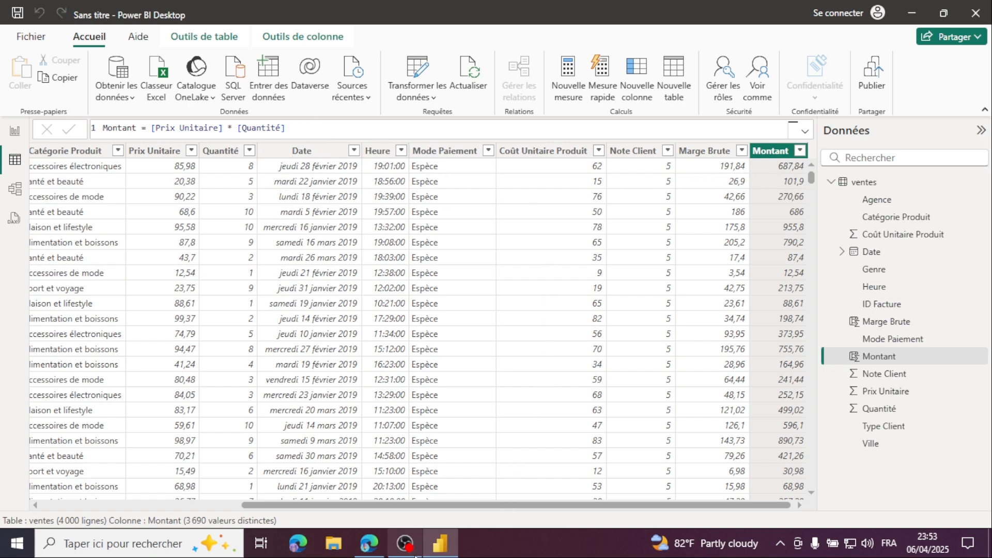
# Step: Consult the Année and Satisfaction column formulas in the Google Docs resources document
pyautogui.click(377, 547)
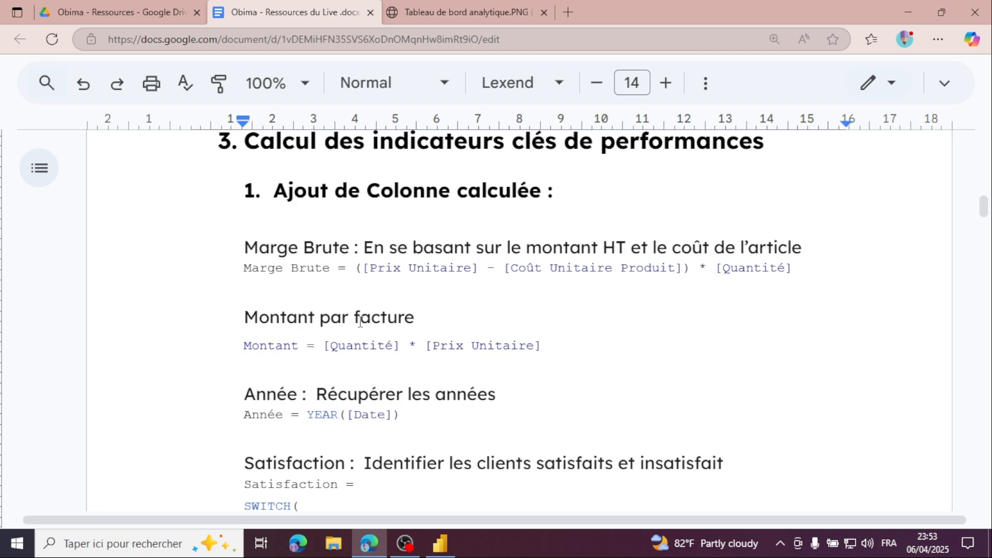
pyautogui.scroll(-3, 305, 248)
pyautogui.scroll(-2, 311, 253)
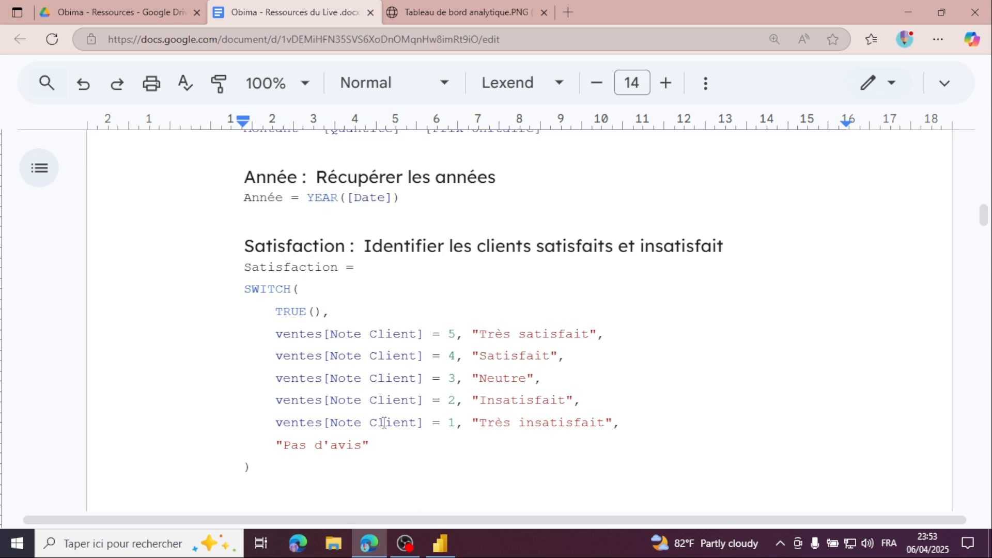
pyautogui.moveTo(440, 545)
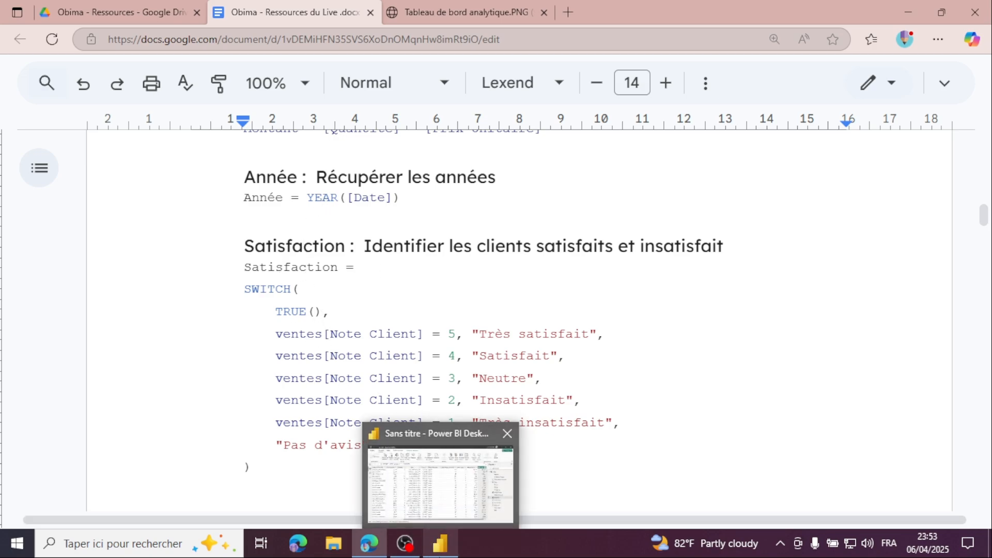
# Step: Switch to Power BI Desktop and create a new calculated column in the ventes table
pyautogui.click(438, 553)
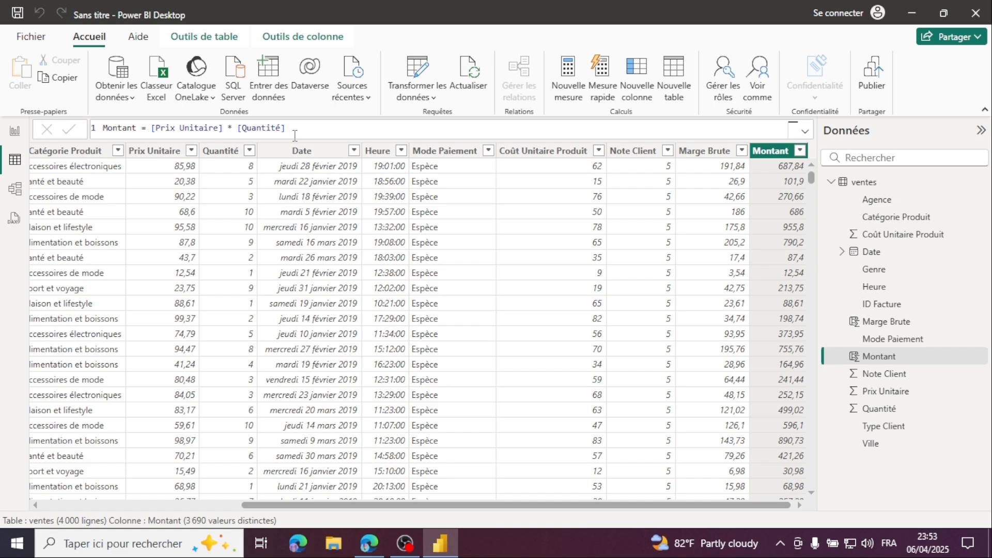
pyautogui.moveTo(308, 127); pyautogui.dragTo(150, 127)
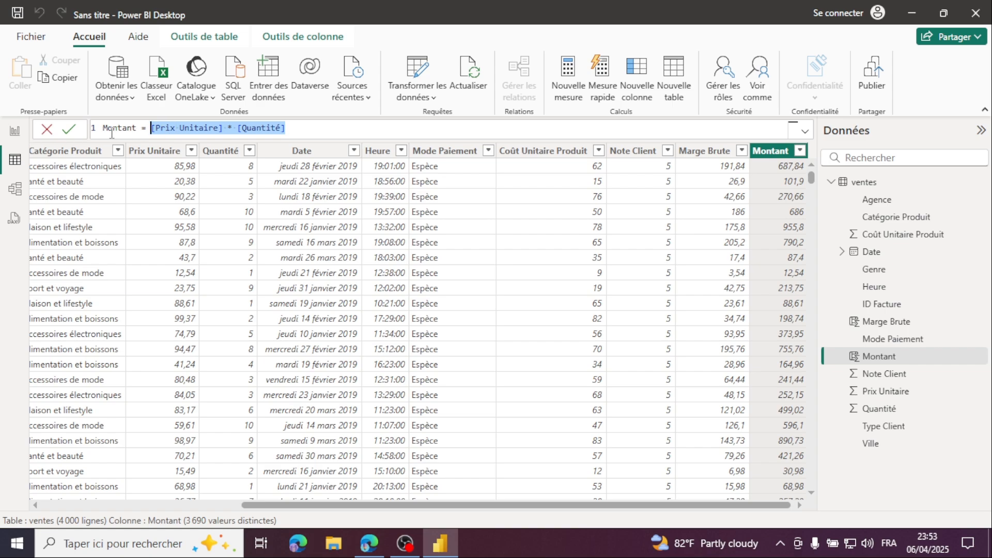
pyautogui.click(319, 130)
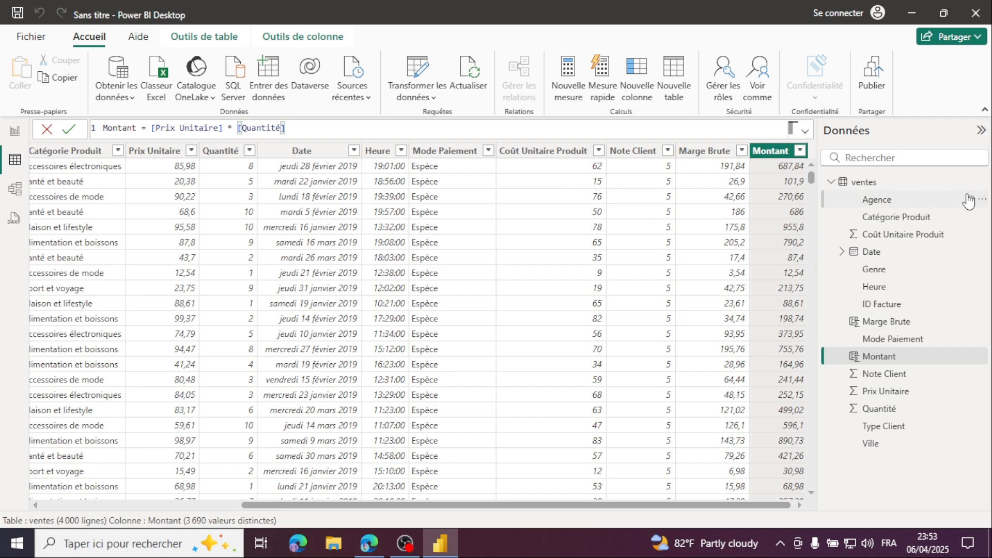
pyautogui.click(981, 182)
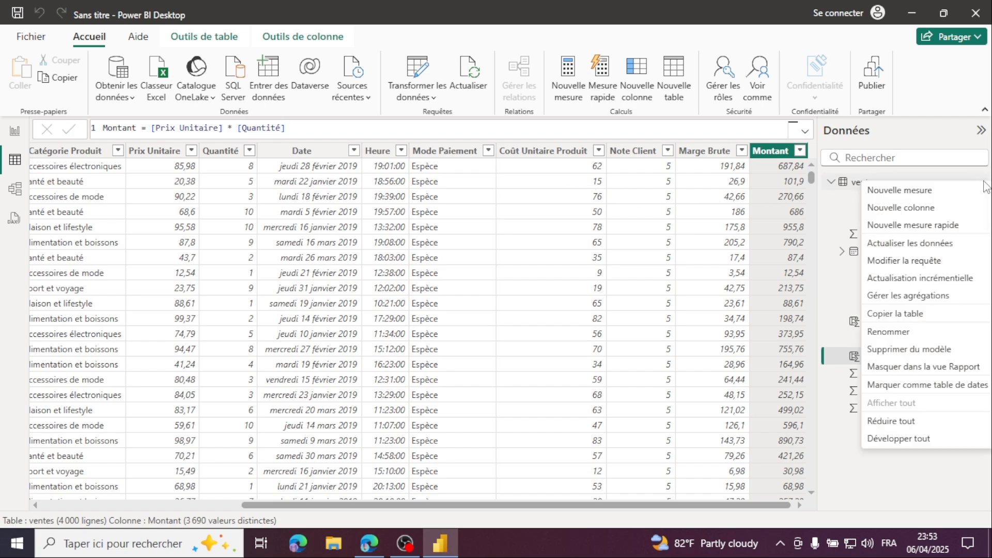
pyautogui.click(900, 207)
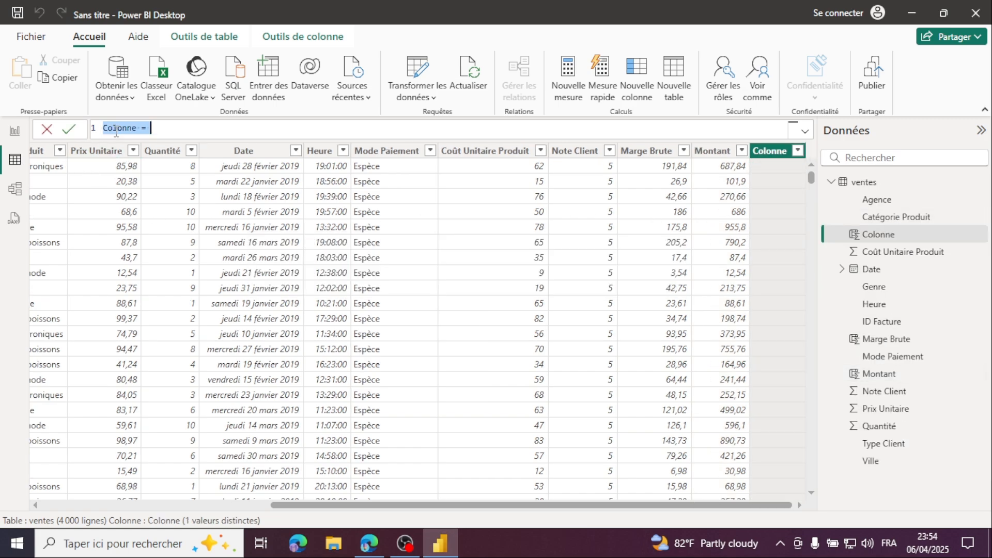
# Step: Define the new column with the formula Année = YEAR([Date]) and check its list of distinct values
pyautogui.doubleClick(116, 128)
pyautogui.write('A')
pyautogui.write('yea')
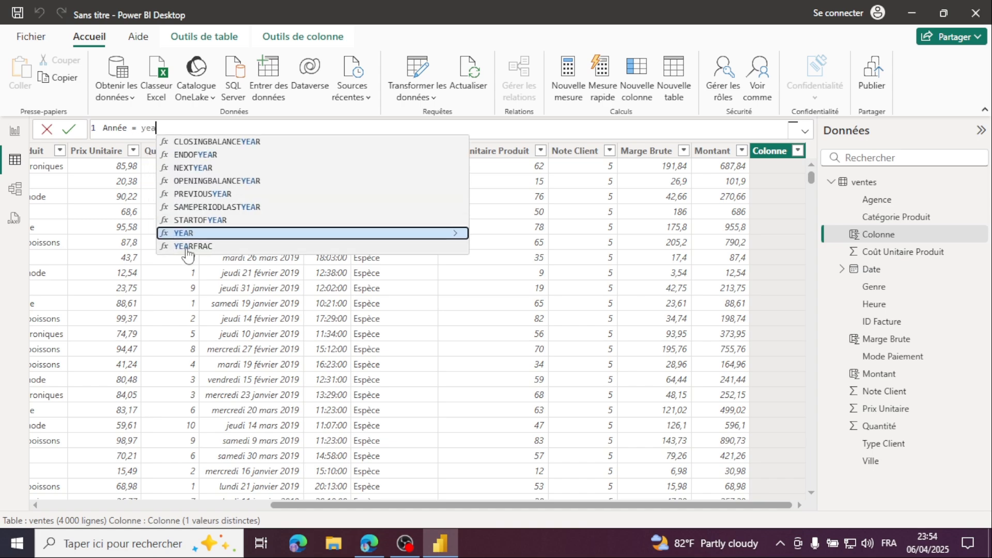
pyautogui.click(219, 233)
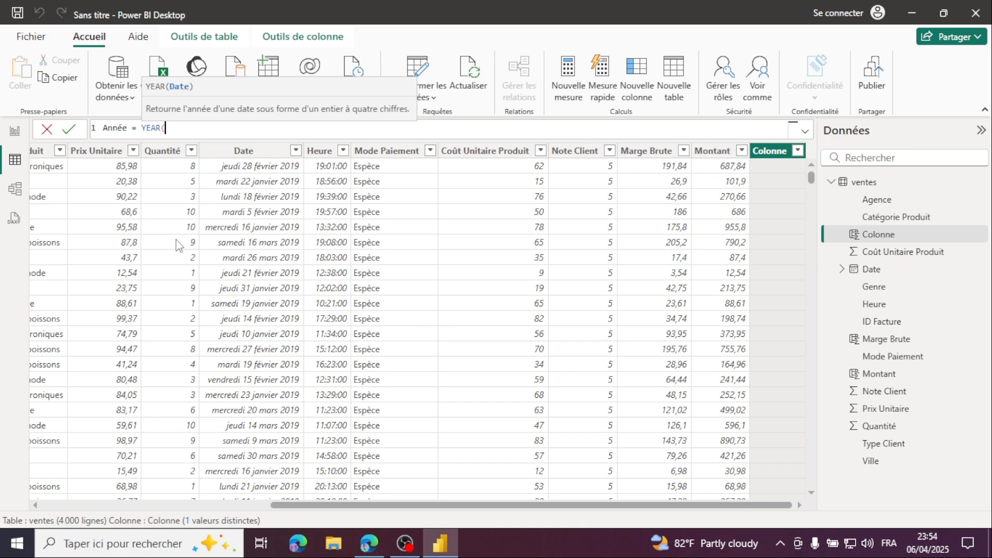
pyautogui.click(245, 152)
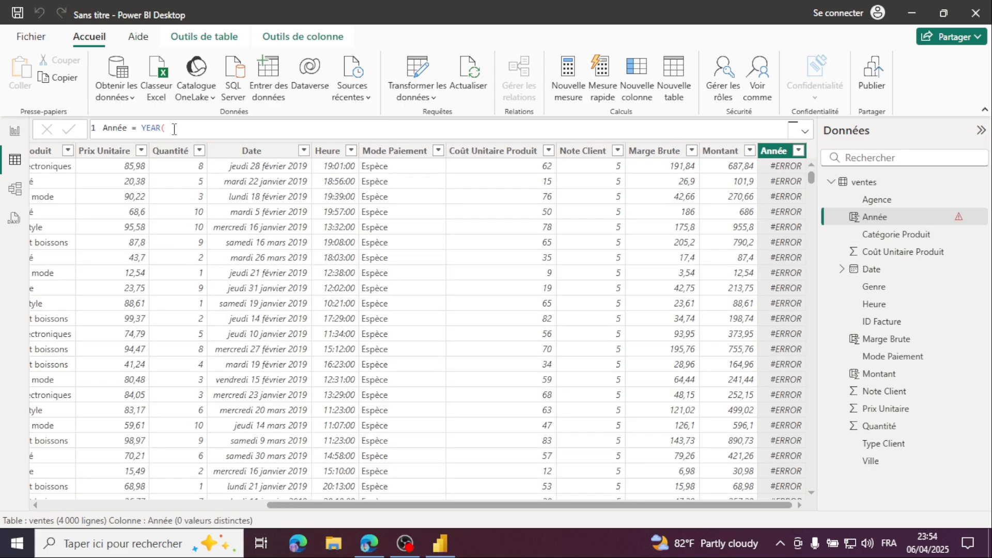
pyautogui.click(168, 128)
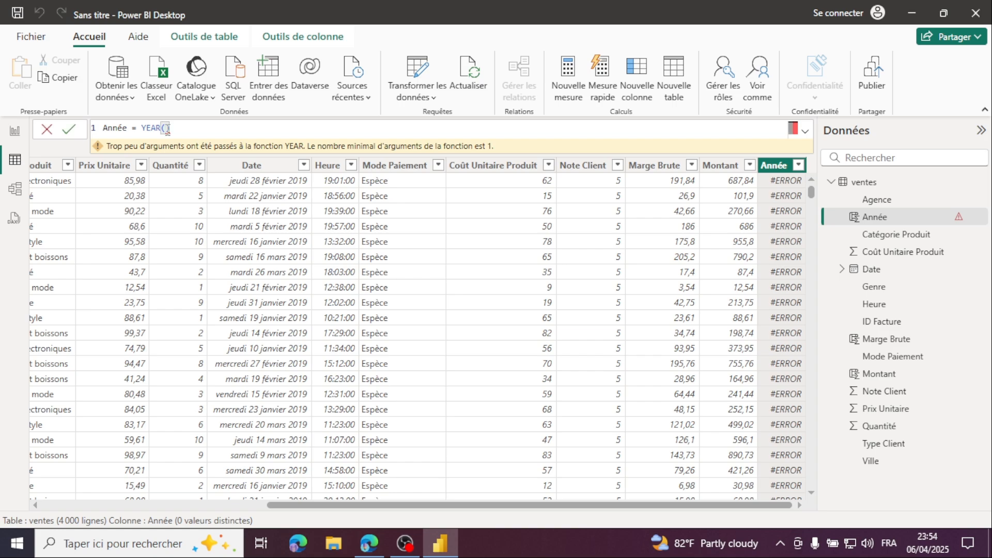
pyautogui.write('[')
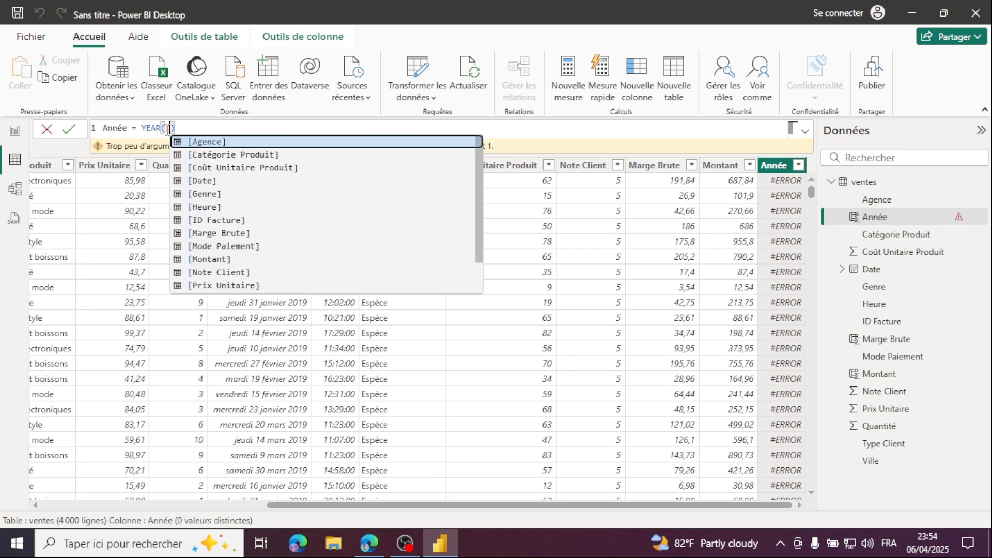
pyautogui.write('Date]')
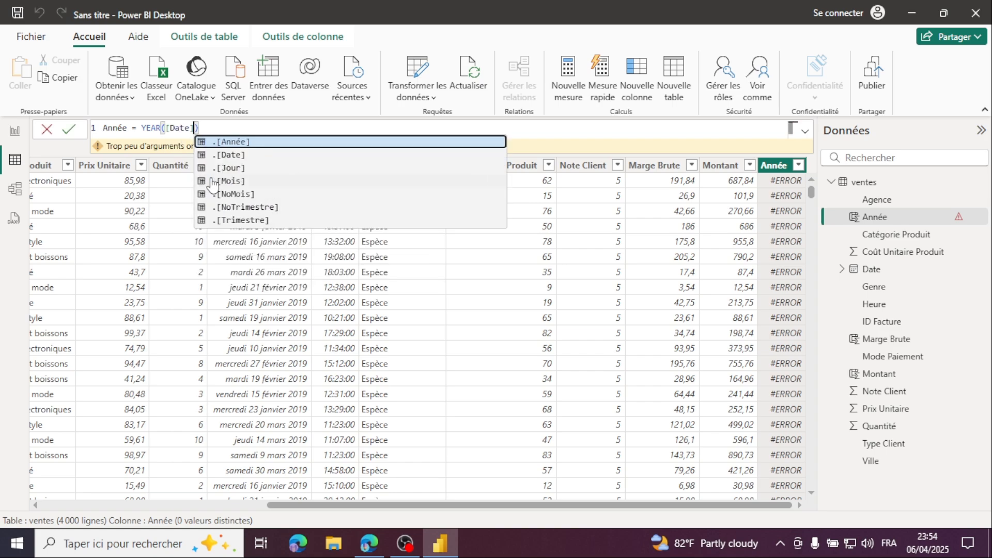
pyautogui.press('Return')
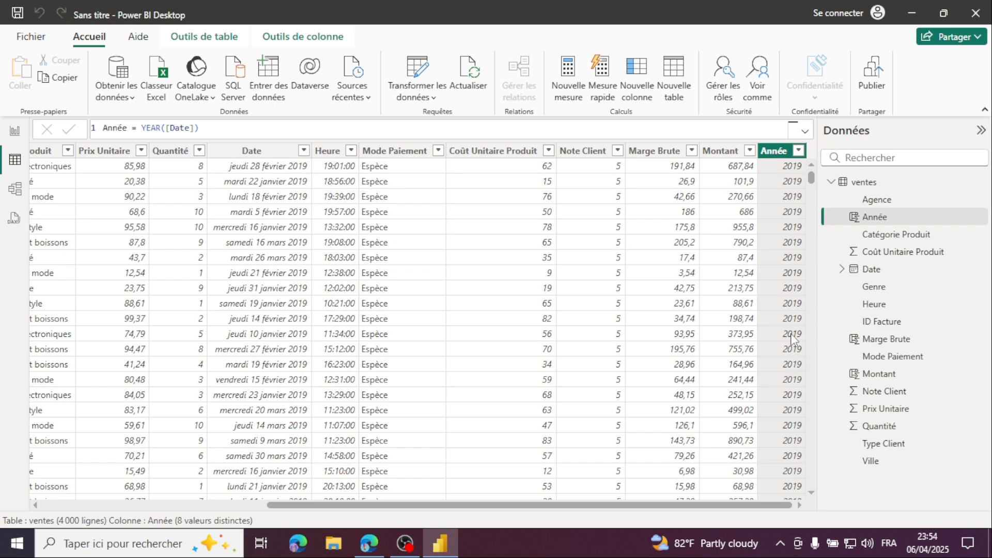
pyautogui.click(799, 151)
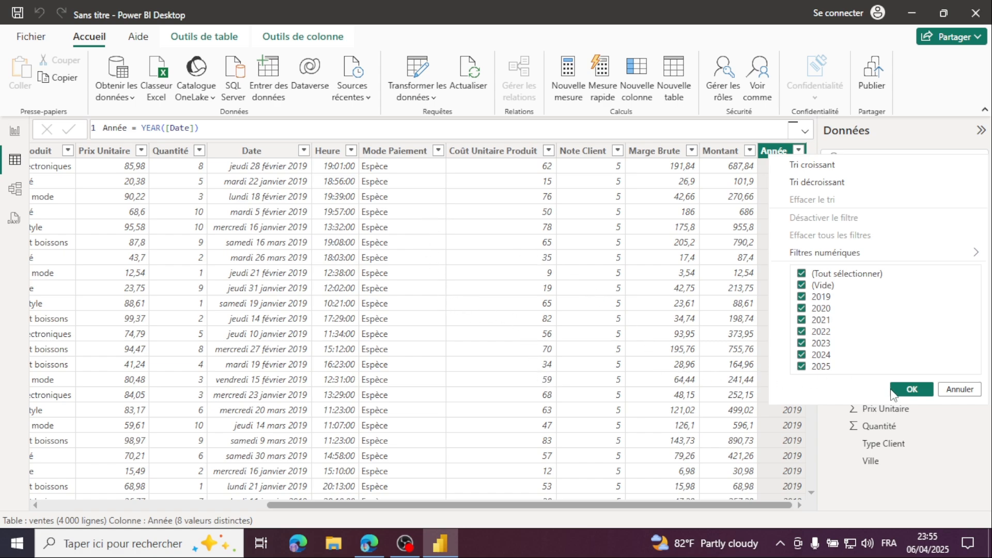
pyautogui.click(912, 390)
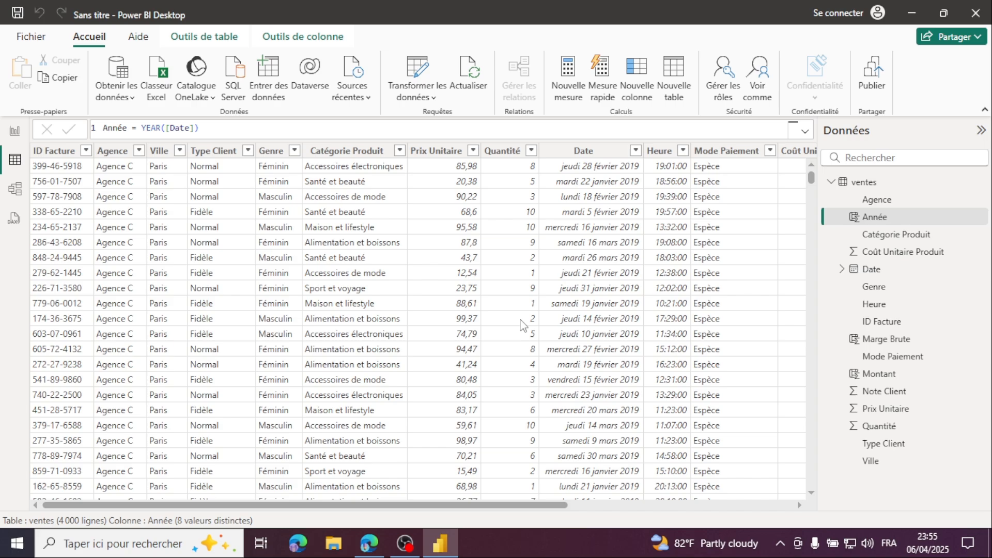
# Step: Switch to the Google Docs resources document and examine the Satisfaction column's SWITCH formula and its Note Client conditions
pyautogui.click(369, 542)
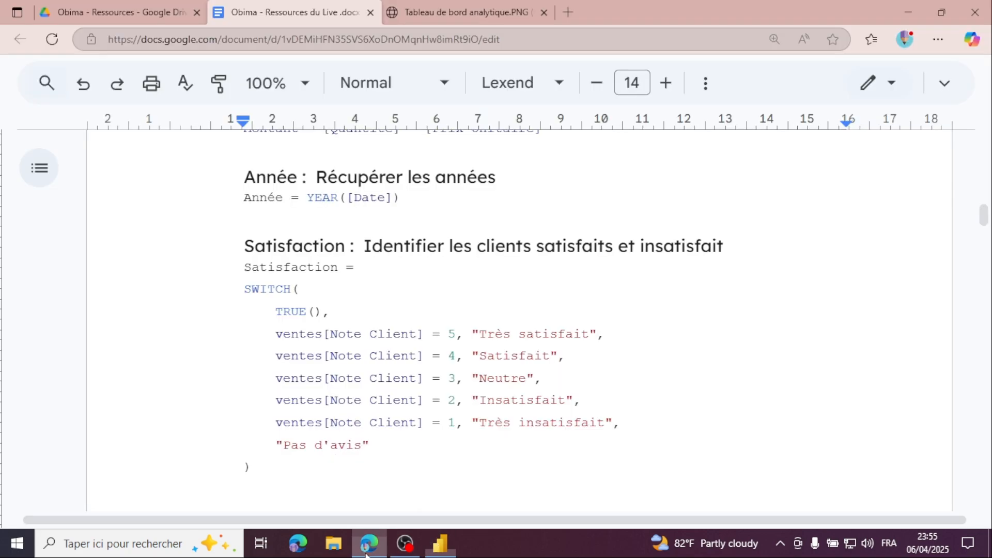
pyautogui.scroll(-2, 413, 295)
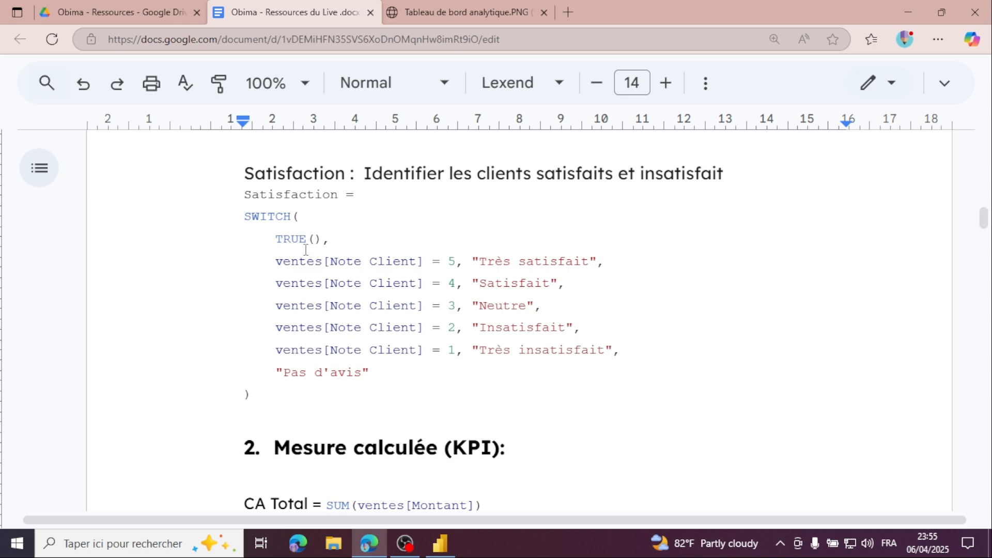
pyautogui.moveTo(244, 216); pyautogui.dragTo(292, 215)
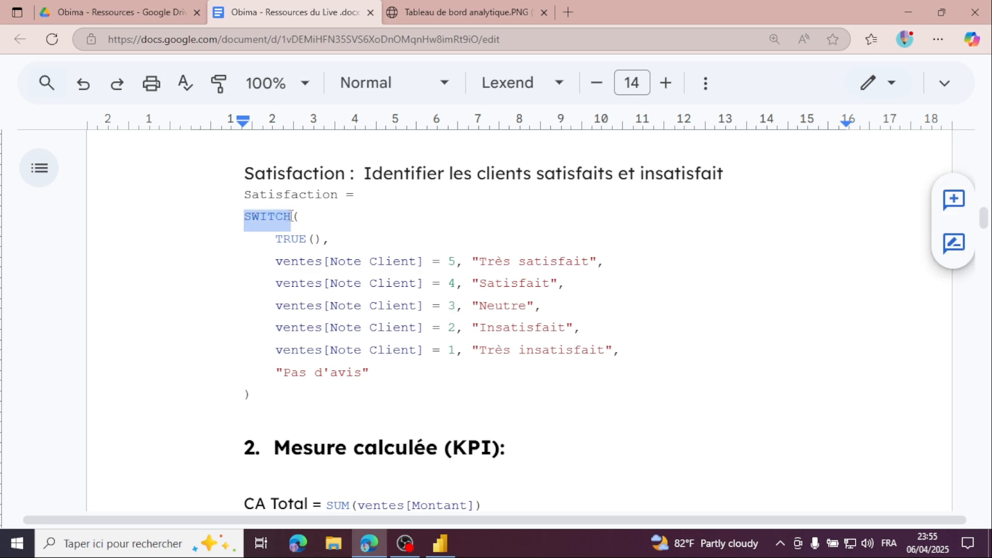
pyautogui.doubleClick(285, 240)
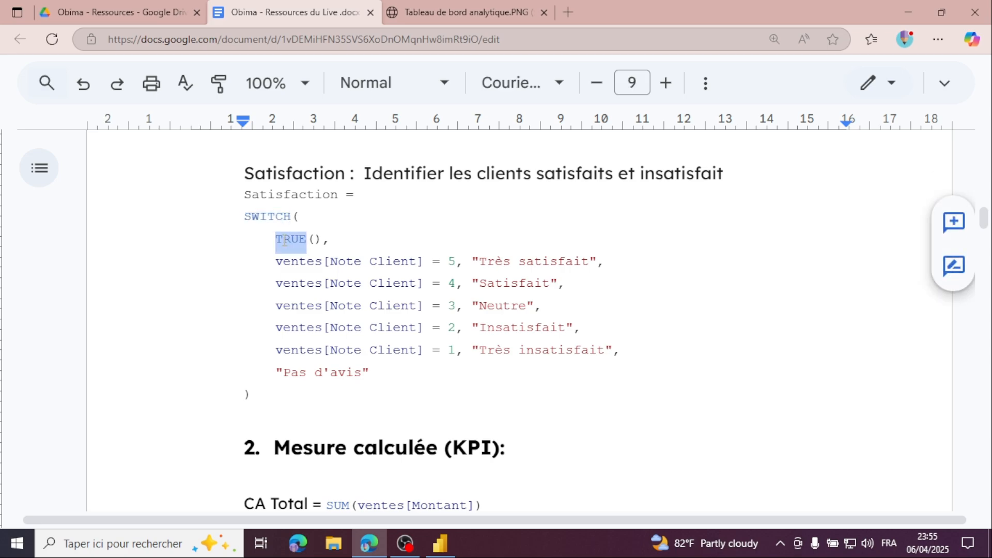
pyautogui.moveTo(421, 258); pyautogui.dragTo(602, 258)
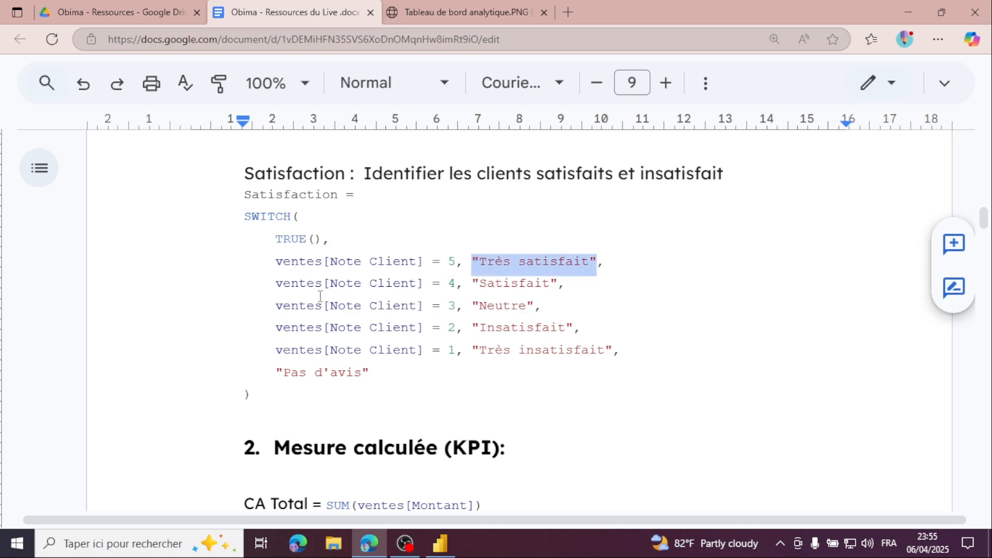
pyautogui.moveTo(275, 284); pyautogui.dragTo(452, 283)
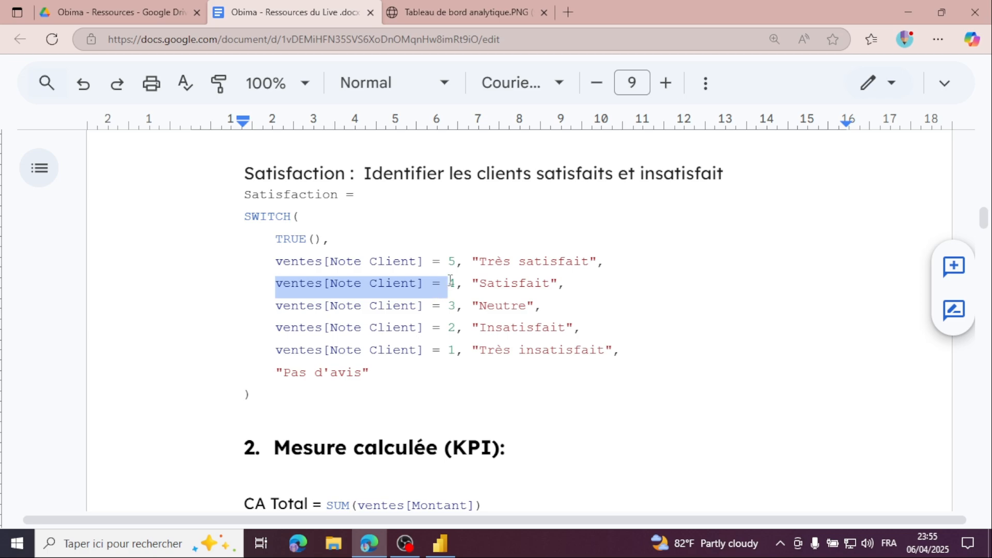
pyautogui.click(487, 283)
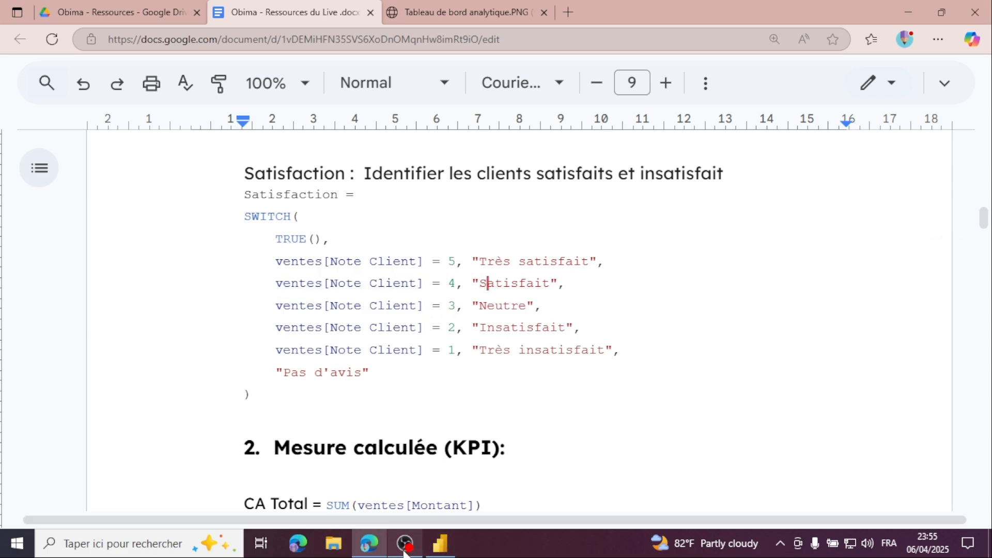
# Step: Switch to Power BI Desktop and add a new calculated column named Satisfaction to the ventes table
pyautogui.click(439, 544)
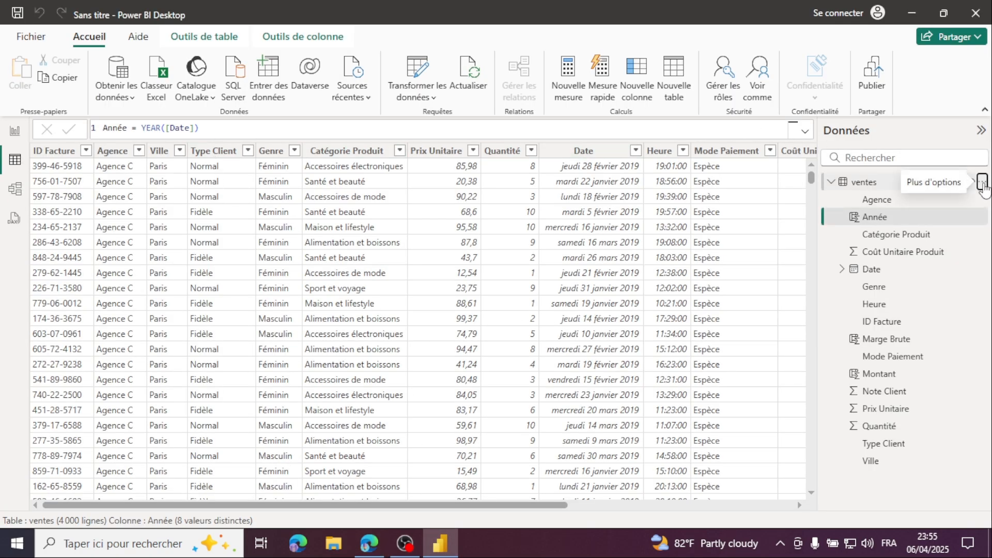
pyautogui.click(980, 183)
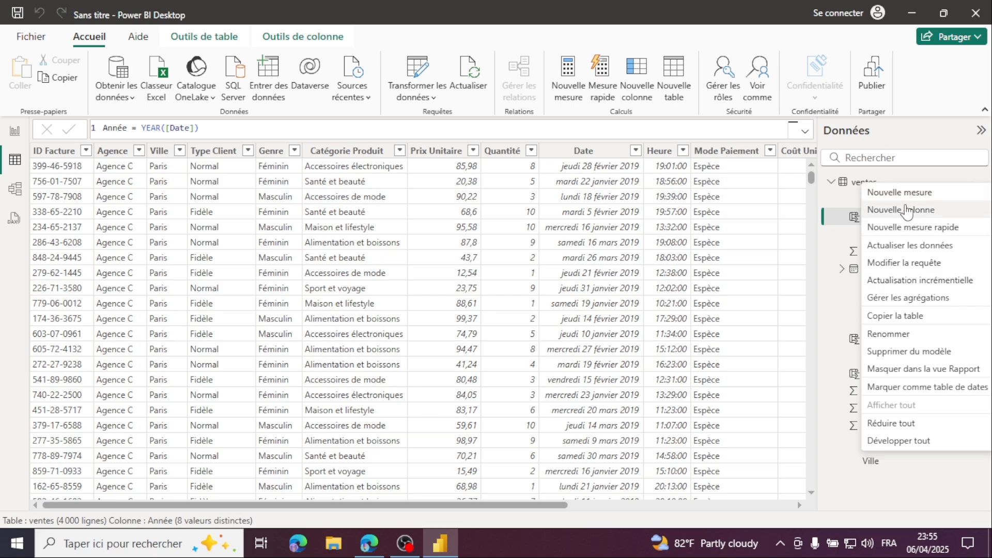
pyautogui.press('Escape')
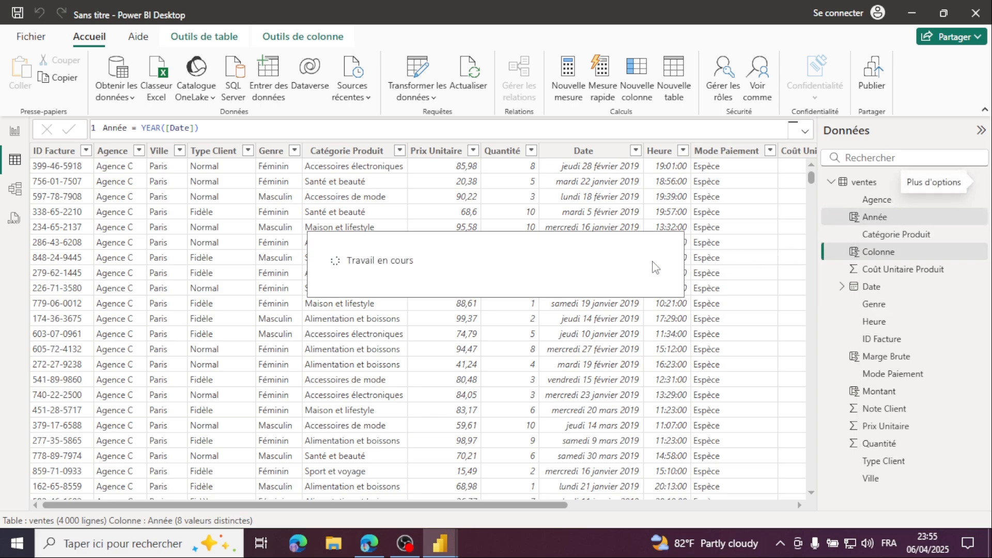
pyautogui.doubleClick(121, 127)
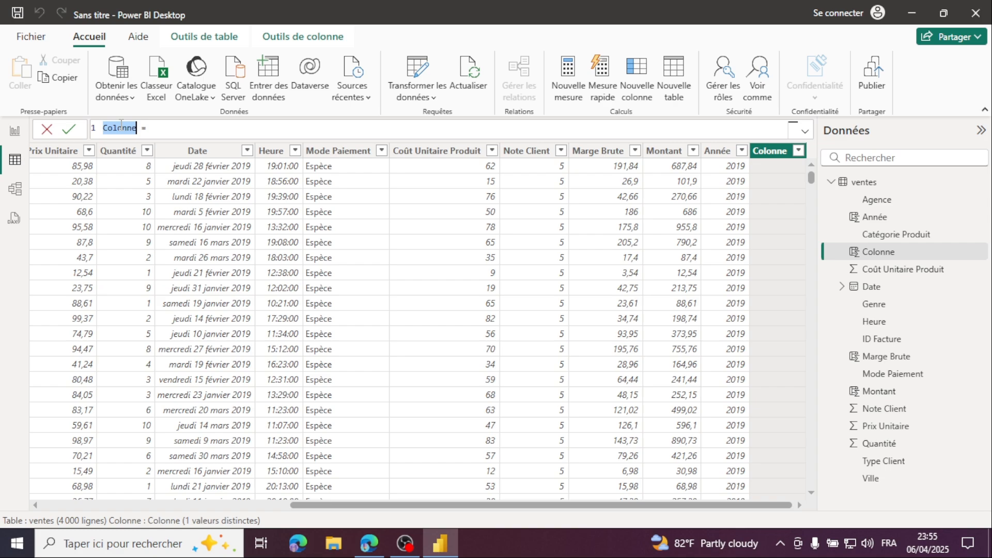
pyautogui.write('Satisfaction')
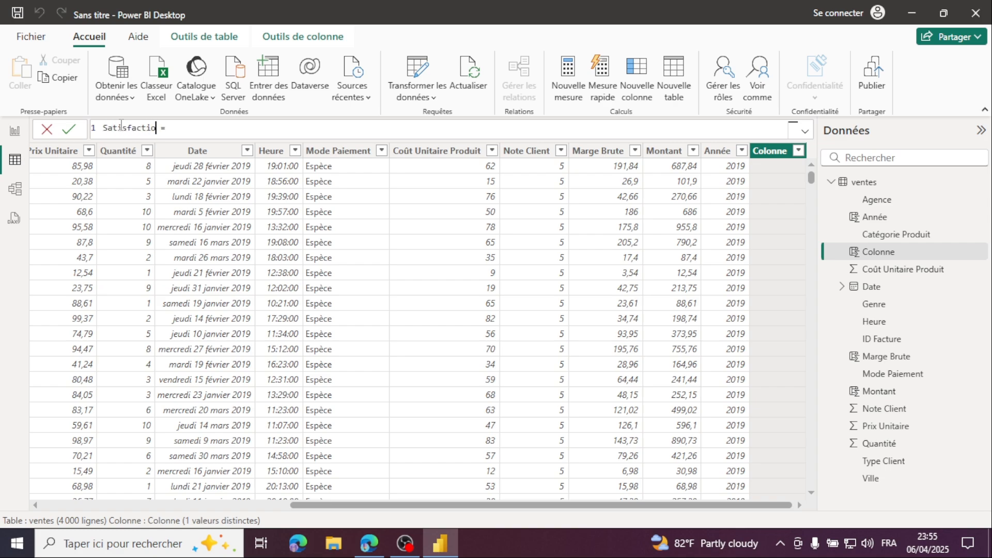
# Step: Begin the Satisfaction column's formula with SWITCH(TRUE(), as its opening expression
pyautogui.click(181, 128)
pyautogui.write('S')
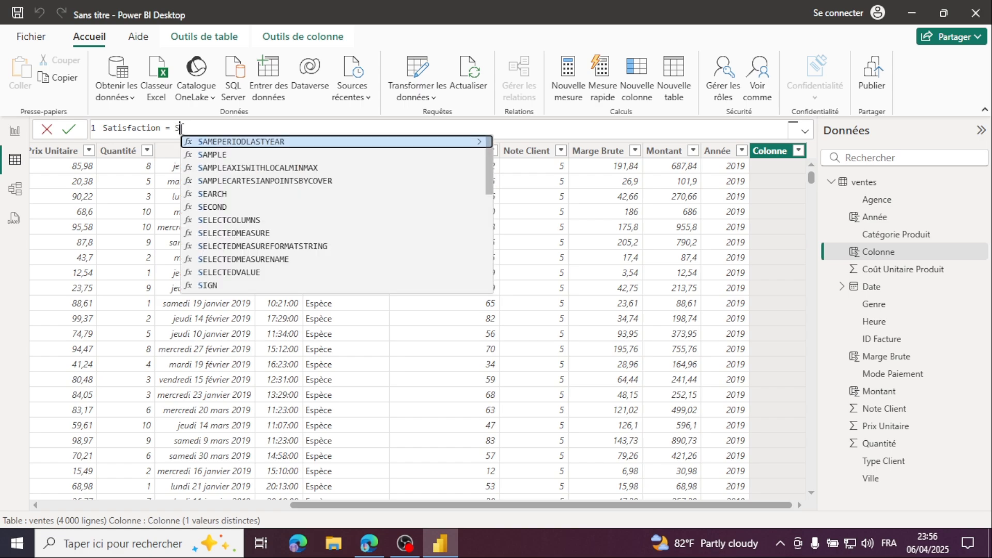
pyautogui.write('Wi')
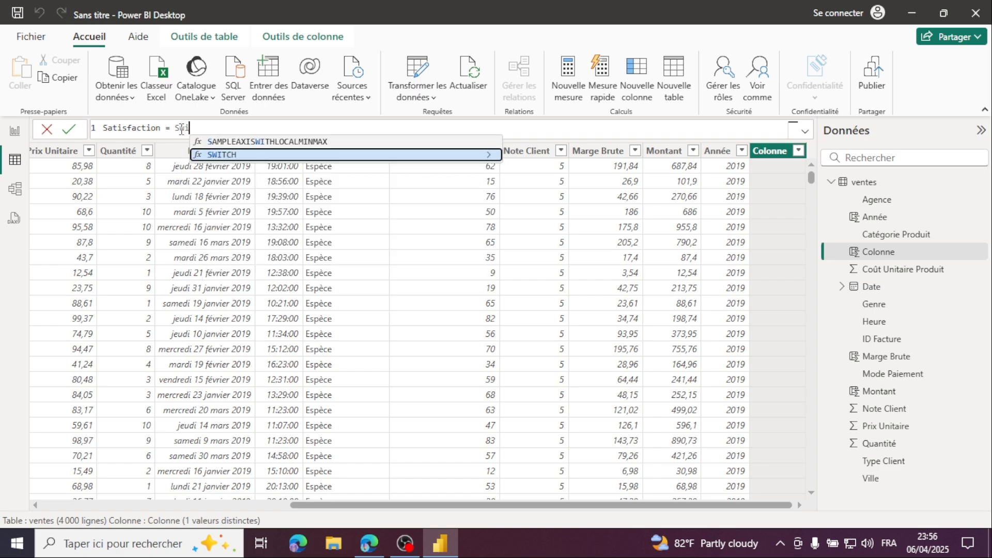
pyautogui.press('Tab')
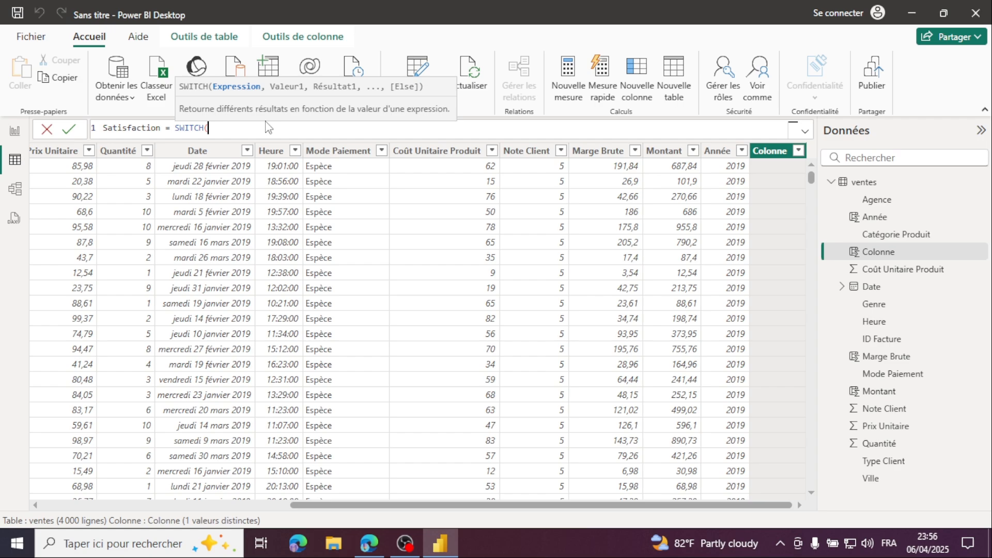
pyautogui.write('T')
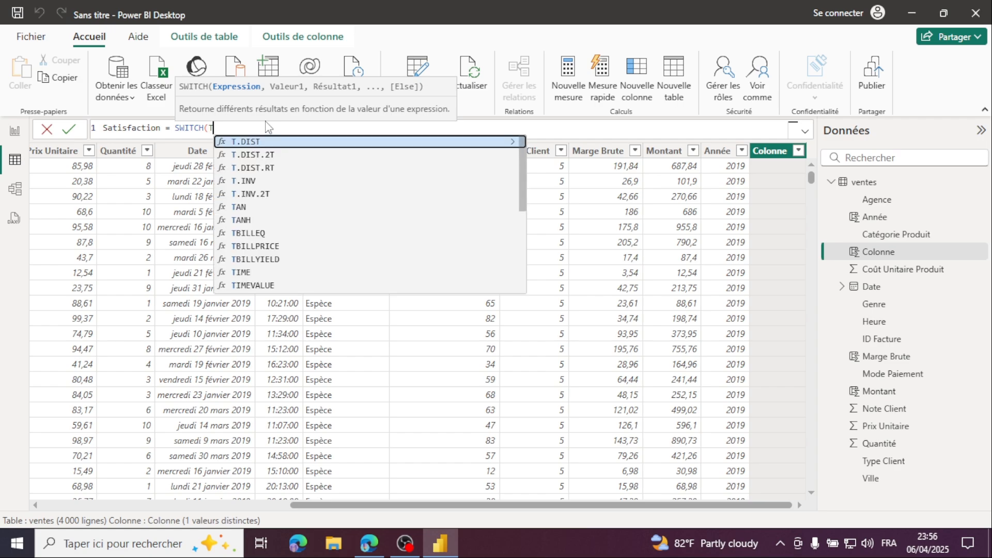
pyautogui.write('RUE')
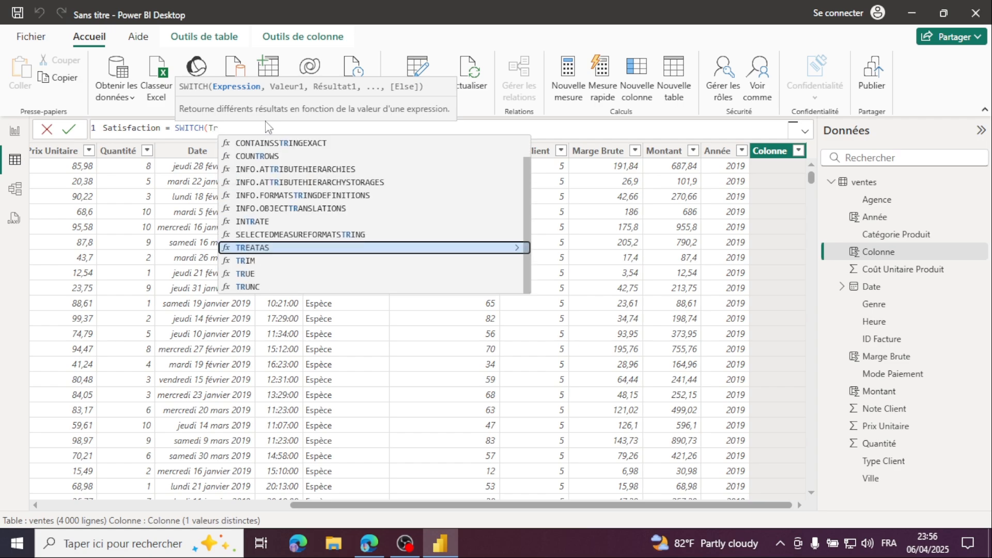
pyautogui.press('Tab')
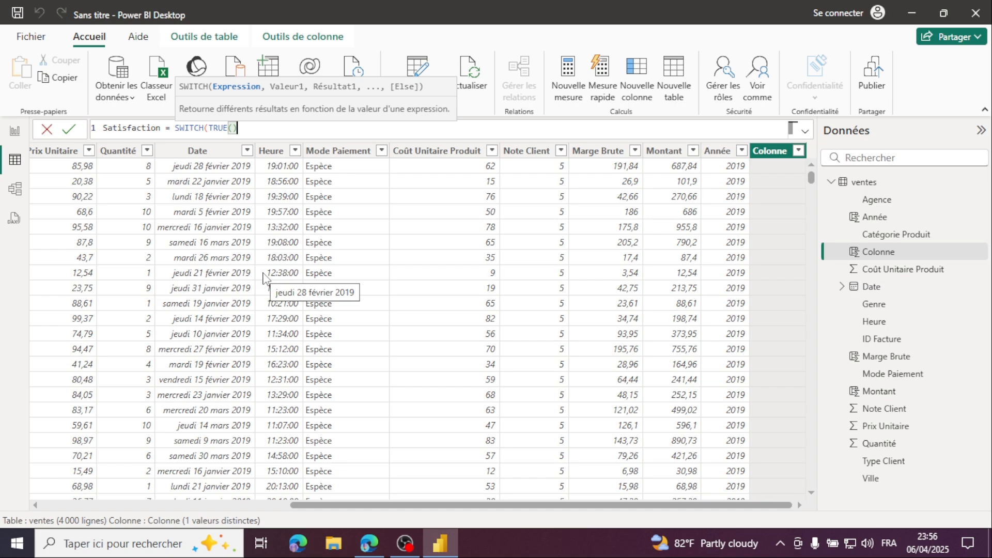
pyautogui.write(',')
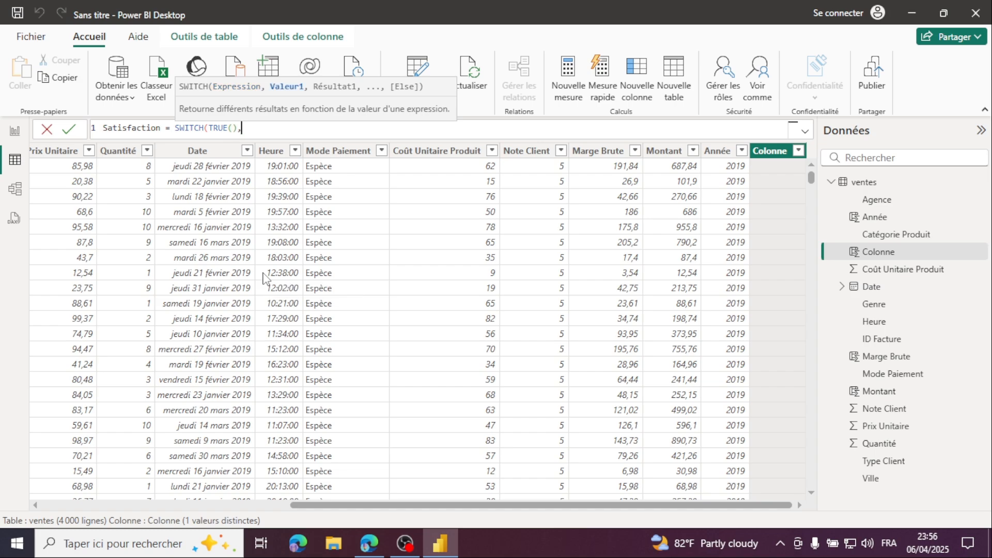
pyautogui.press('Return')
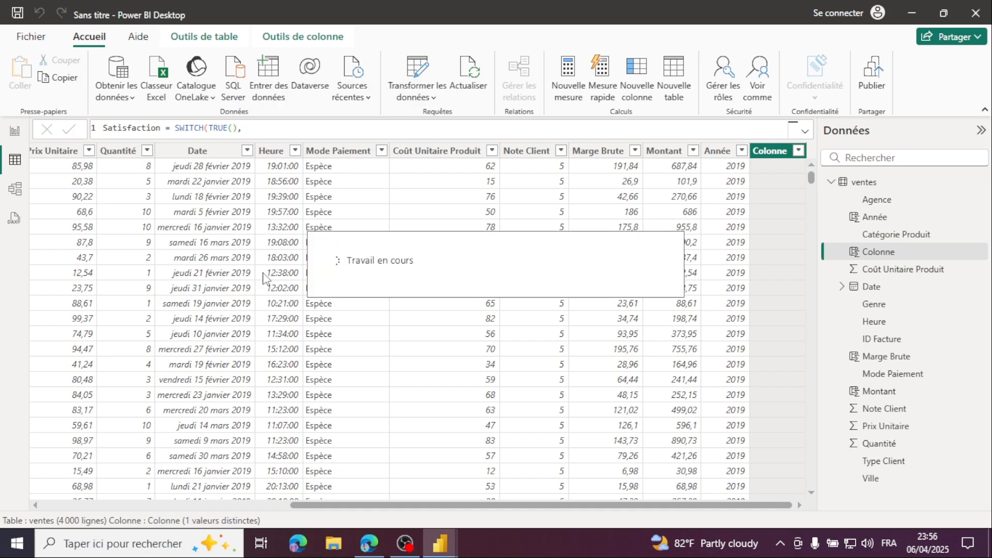
# Step: Remove the closing parenthesis after SWITCH(TRUE(), in the Satisfaction formula and start a second line
pyautogui.click(260, 127)
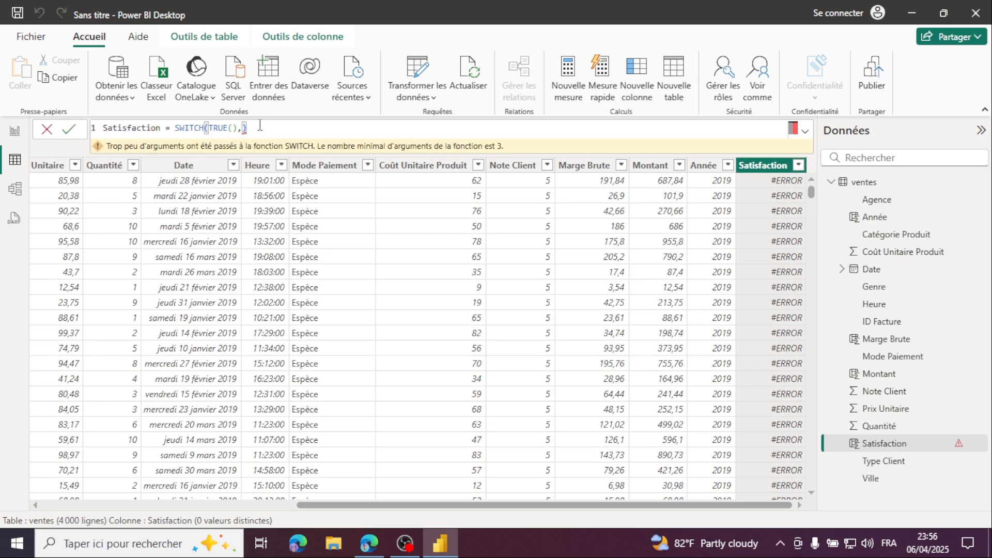
pyautogui.hotkey('shift', 'Return')
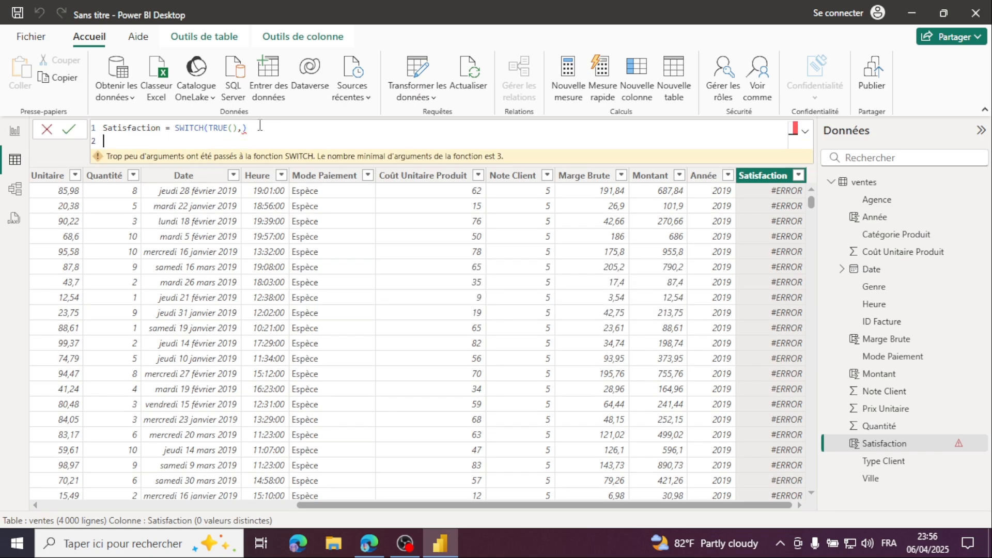
pyautogui.click(243, 129)
pyautogui.click(156, 141)
# Step: Add the first condition to the SWITCH formula: ventes[Note Client] = 5, "Très satisfait",
pyautogui.write('ven')
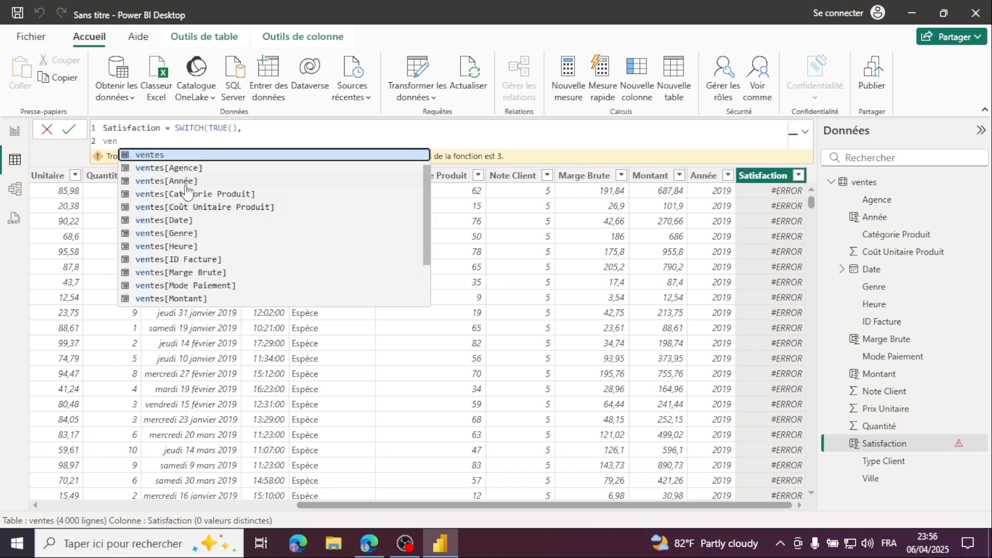
pyautogui.scroll(-2, 199, 258)
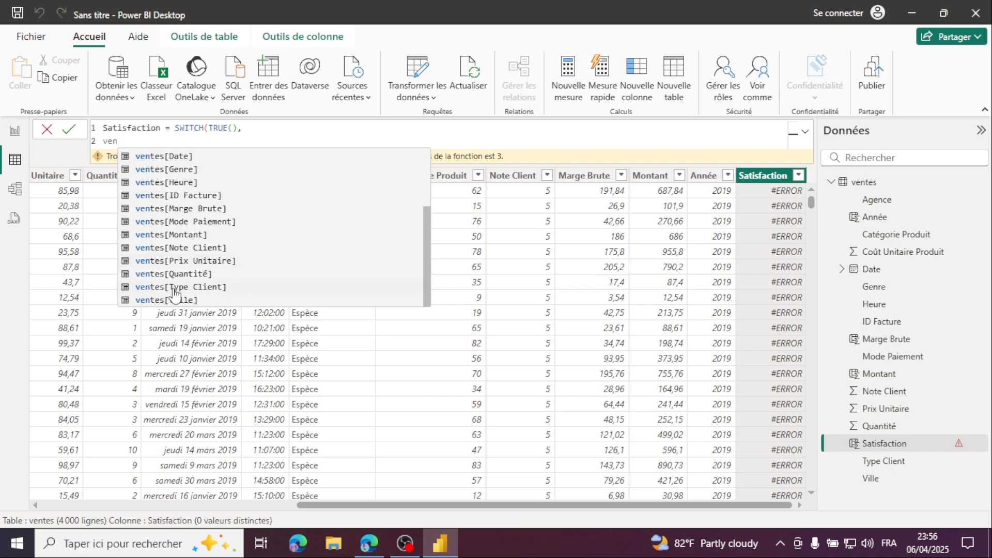
pyautogui.click(184, 252)
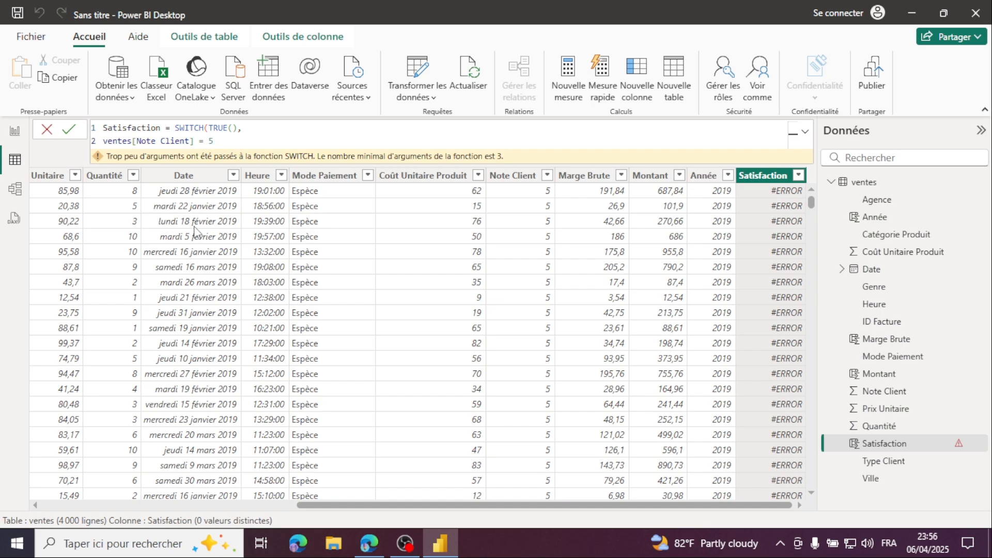
pyautogui.write('= 5, ')
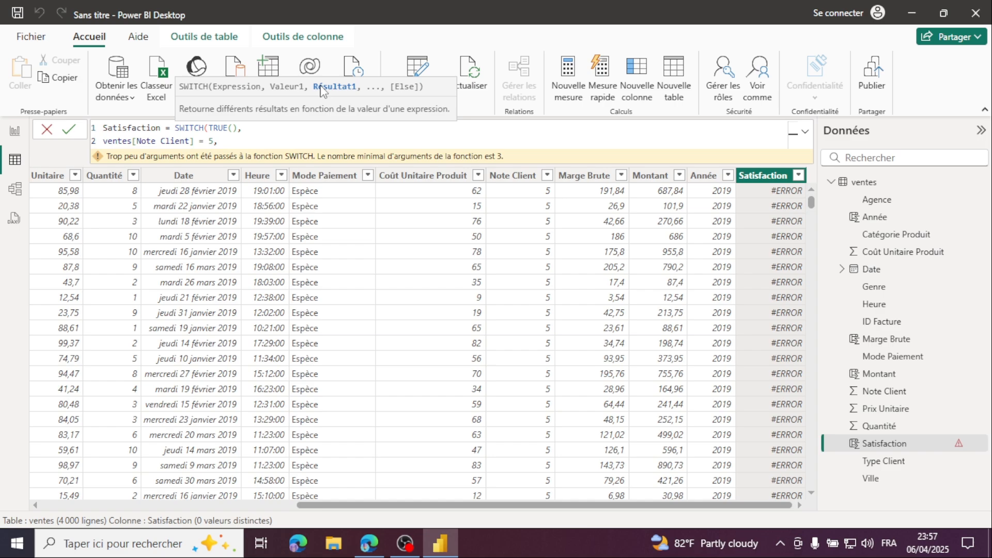
pyautogui.write('"')
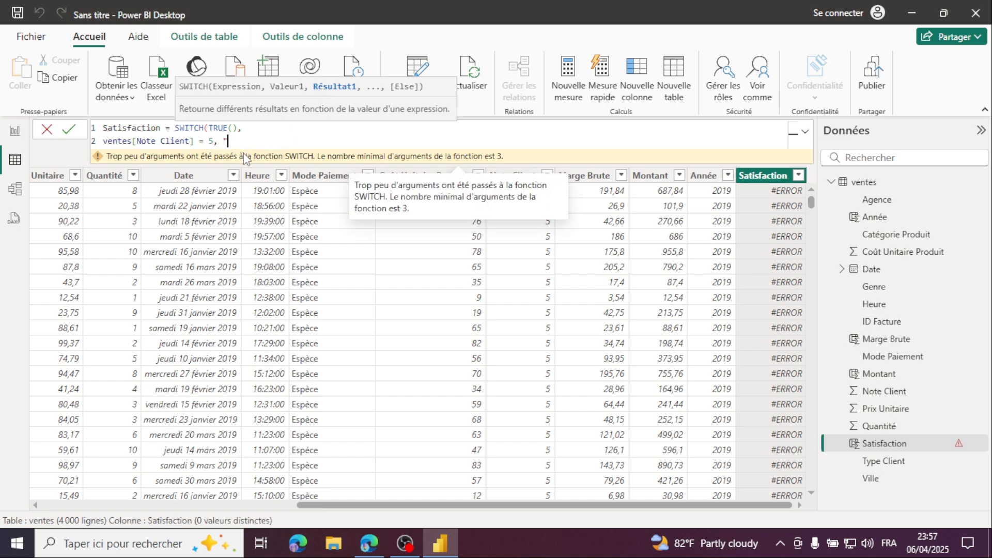
pyautogui.write('Très ')
pyautogui.write('satisfai')
pyautogui.write('t')
pyautogui.write('"')
pyautogui.write(',')
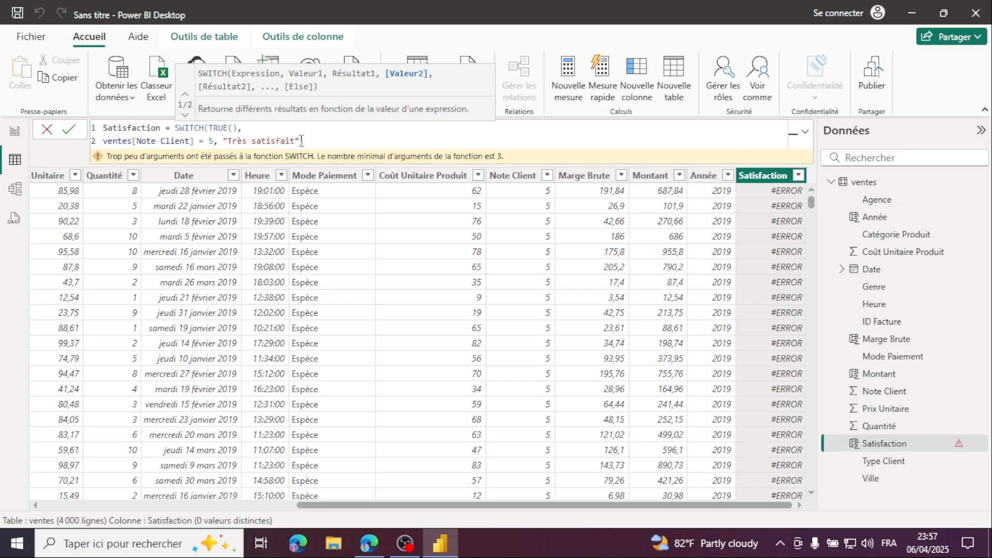
# Step: Duplicate the "Très satisfait" condition line four times on new lines below it in the Satisfaction formula
pyautogui.moveTo(302, 140)
pyautogui.mouseDown()
pyautogui.moveTo(175, 129)
pyautogui.moveTo(105, 146)
pyautogui.mouseUp()
pyautogui.hotkey('ctrl', 'c')
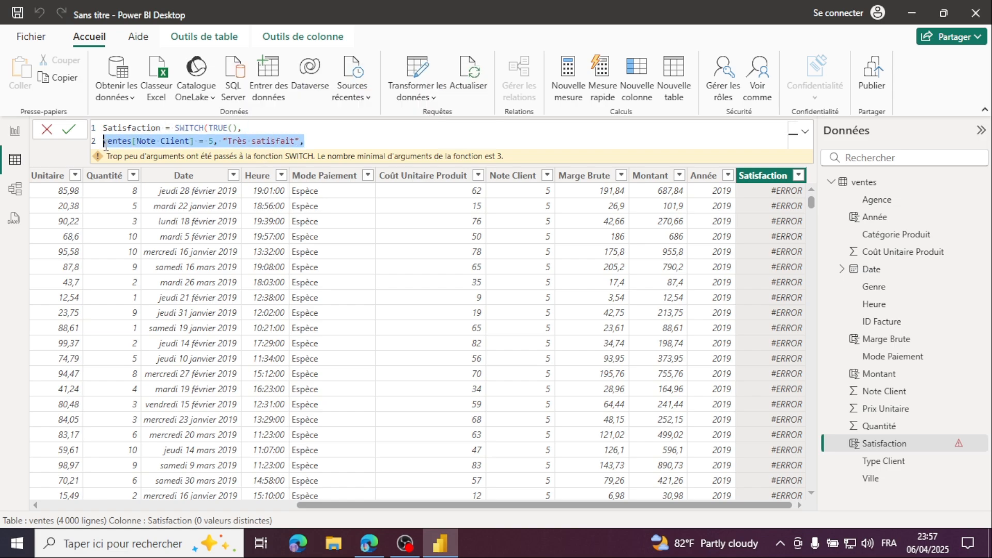
pyautogui.click(317, 137)
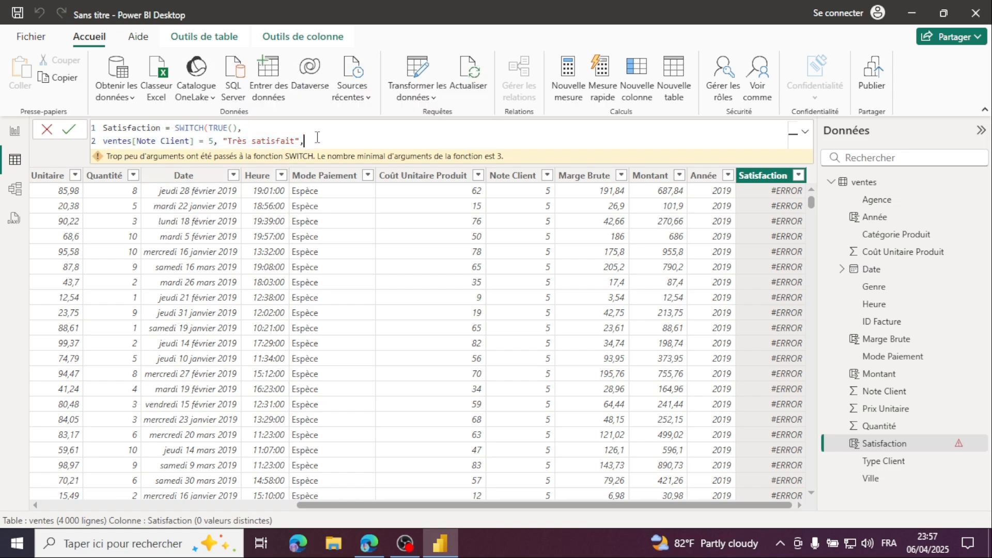
pyautogui.hotkey('shift', 'Return')
pyautogui.hotkey('ctrl', 'v')
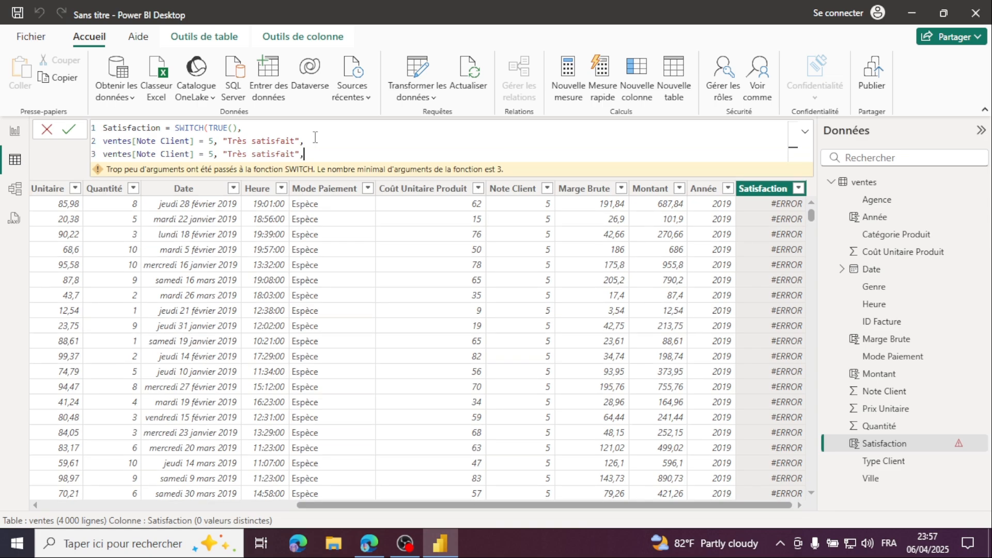
pyautogui.hotkey('shift', 'Return')
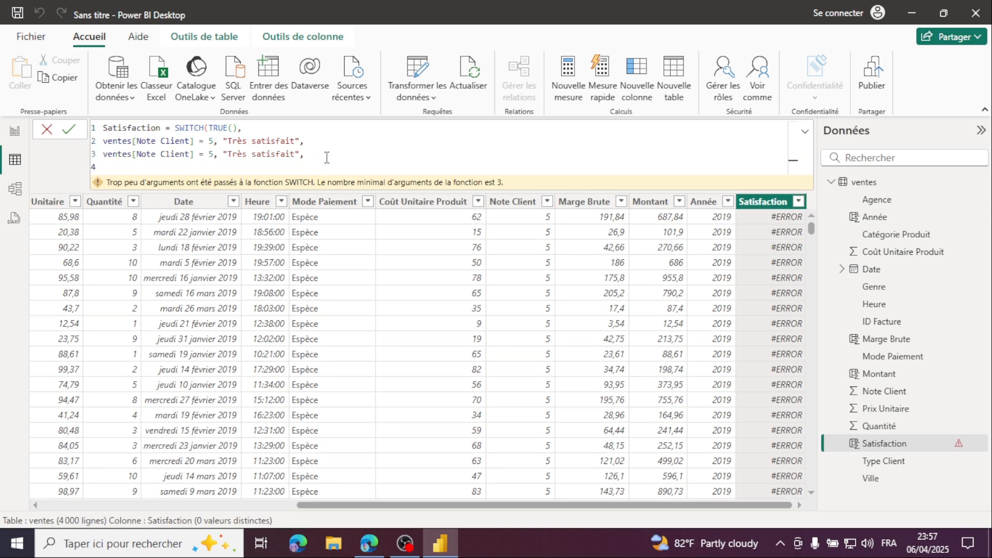
pyautogui.hotkey('ctrl', 'v')
pyautogui.hotkey('shift', 'Return')
pyautogui.hotkey('ctrl', 'v')
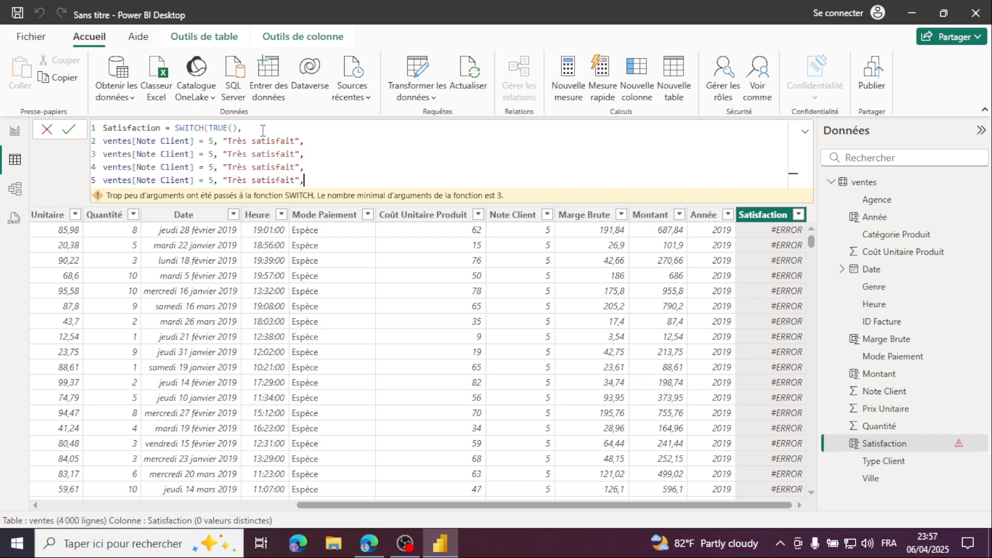
pyautogui.hotkey('shift', 'Return')
pyautogui.hotkey('ctrl', 'v')
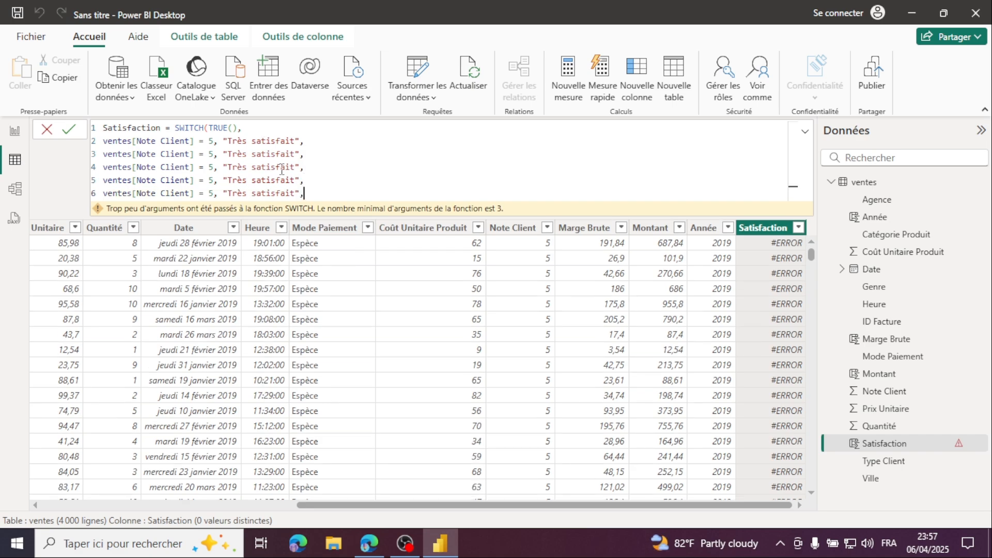
# Step: Change the second condition line to Note Client = 4 with the result "Satisfait"
pyautogui.click(214, 154)
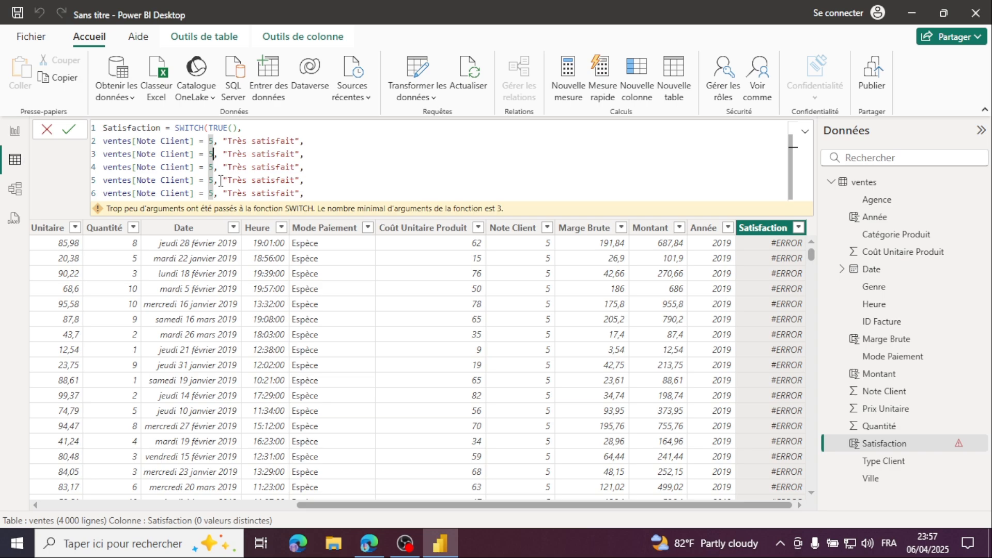
pyautogui.press('BackSpace')
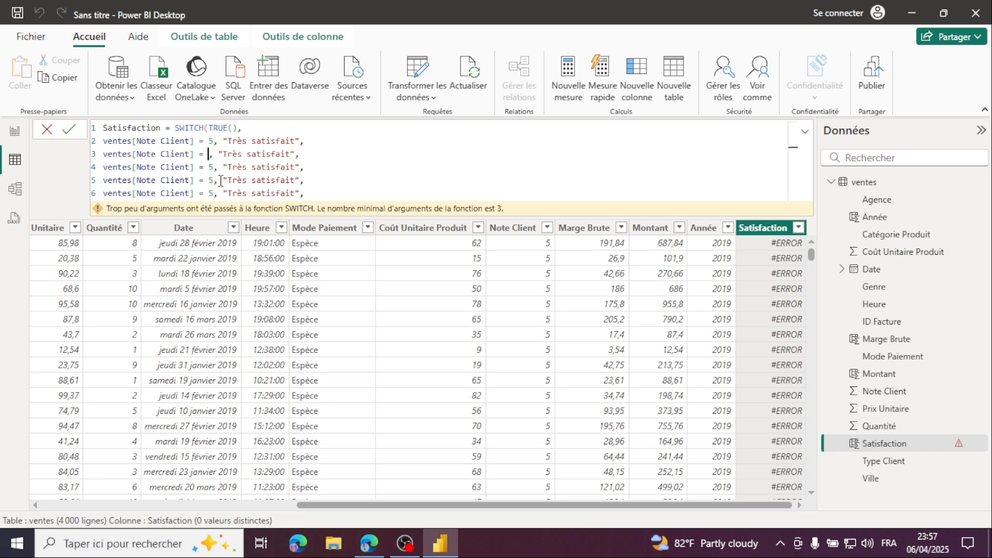
pyautogui.write('4')
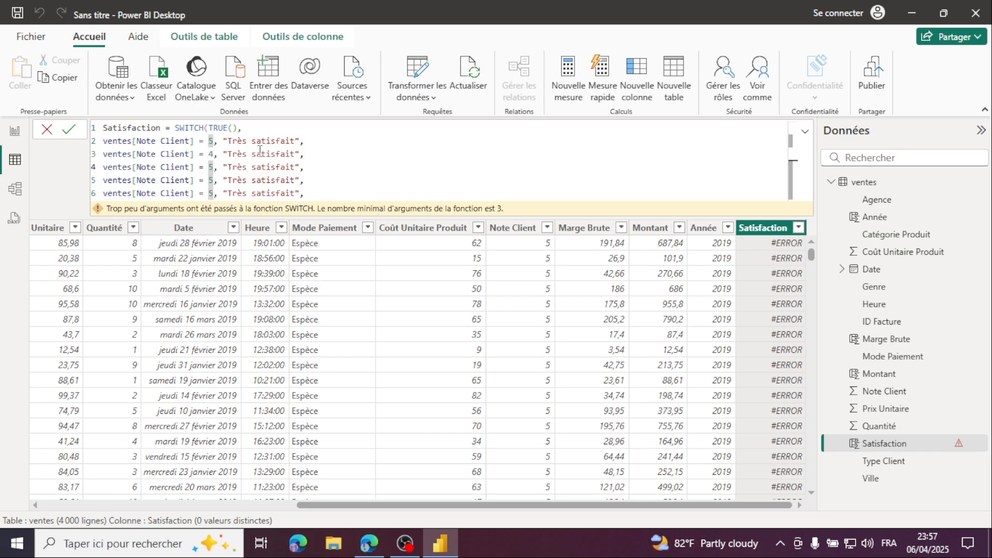
pyautogui.moveTo(257, 153); pyautogui.dragTo(231, 159)
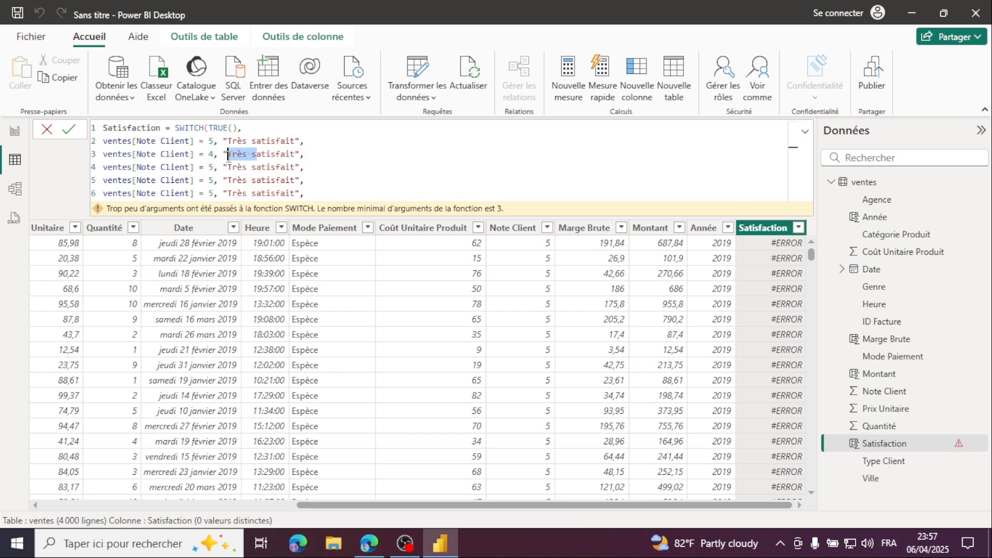
pyautogui.write('S')
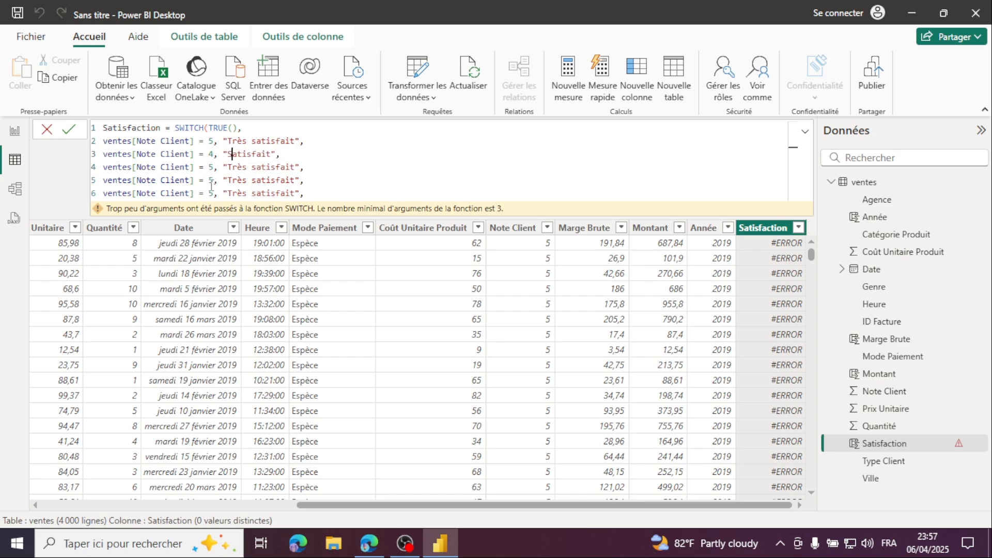
# Step: Change the third condition line to Note Client = 3 with the result "Neutre"
pyautogui.doubleClick(211, 167)
pyautogui.write('3')
pyautogui.moveTo(295, 166); pyautogui.dragTo(228, 168)
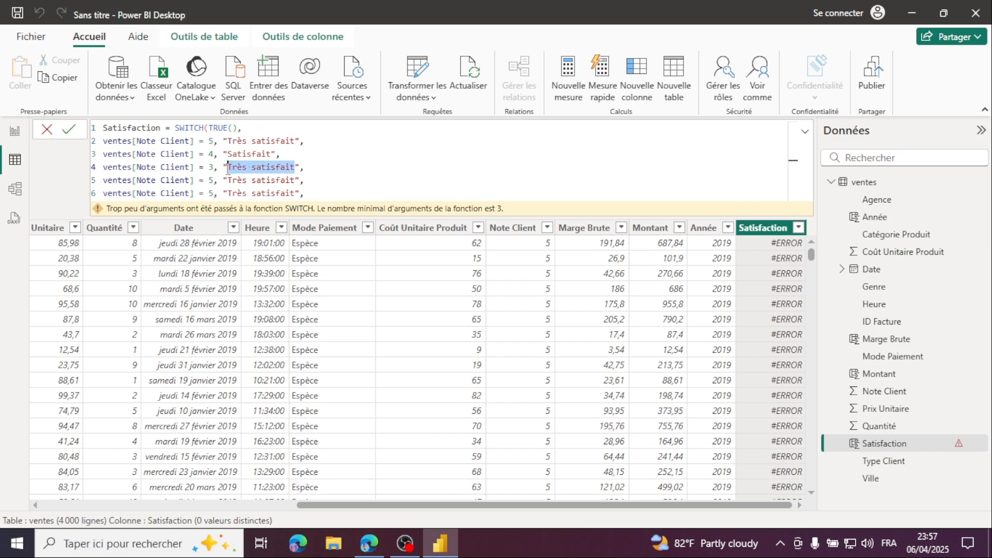
pyautogui.write('Neutre')
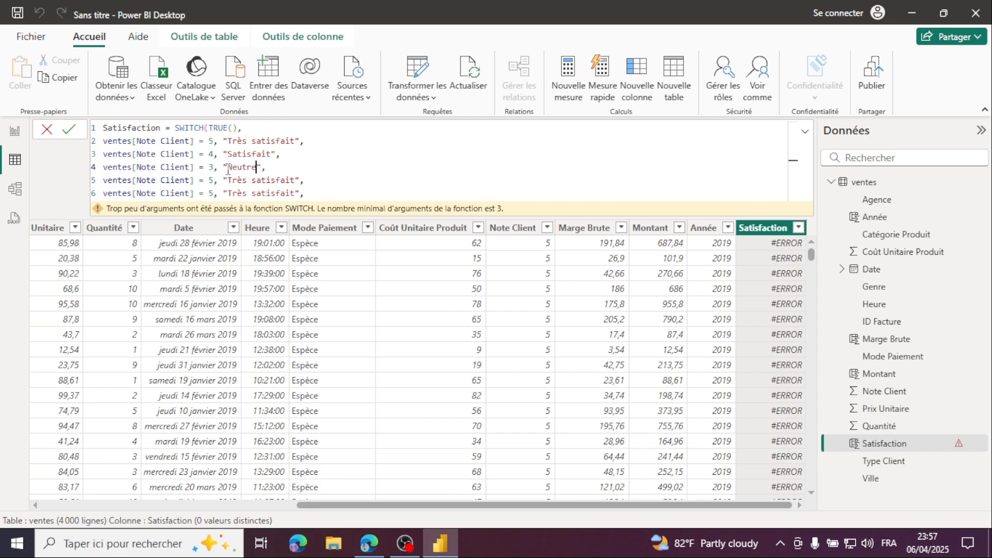
# Step: Consult the Satisfaction formula in the Google Docs resources document and set Power BI's fourth condition to Note Client = 2, "Insatisfait"
pyautogui.click(368, 542)
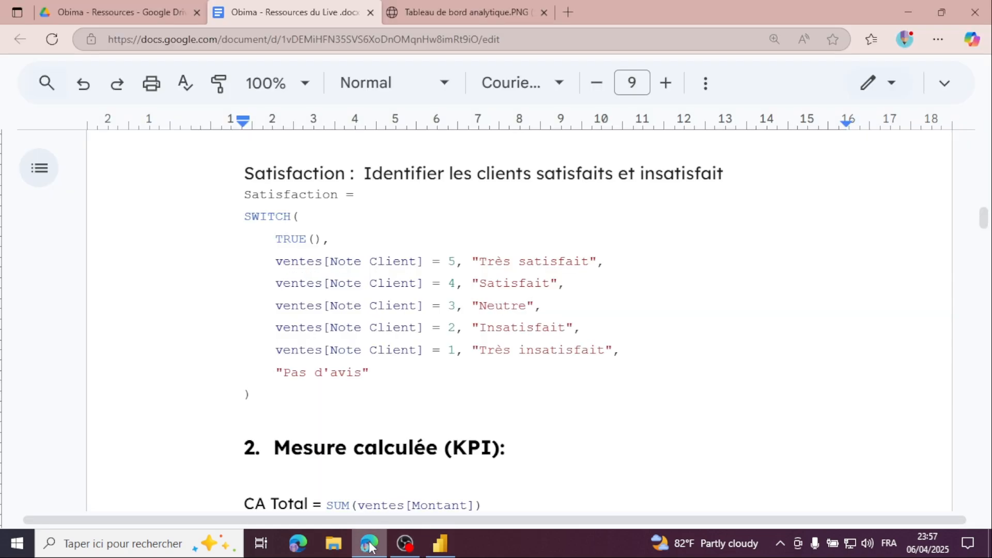
pyautogui.click(439, 543)
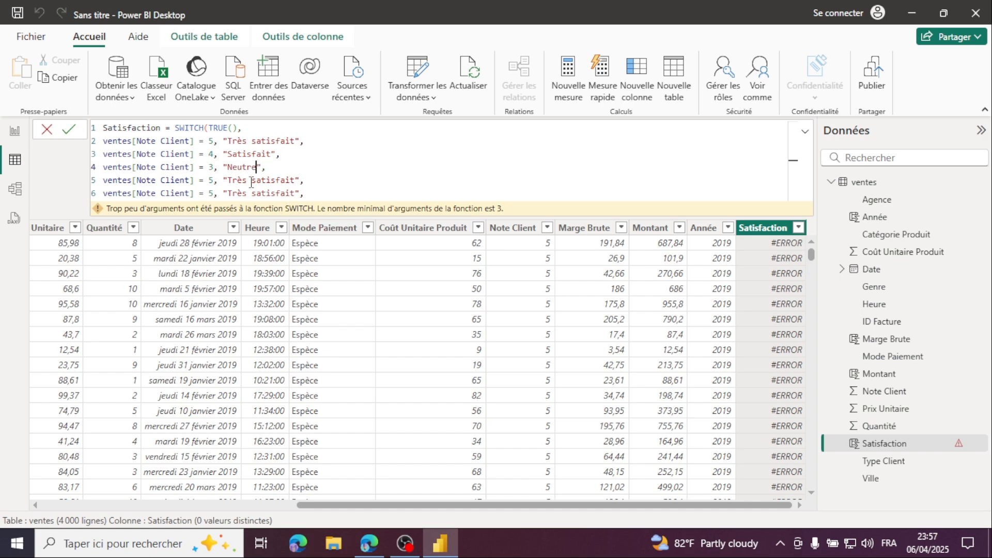
pyautogui.moveTo(252, 179); pyautogui.dragTo(229, 181)
pyautogui.press('BackSpace')
pyautogui.write('In')
pyautogui.doubleClick(211, 180)
pyautogui.write('2')
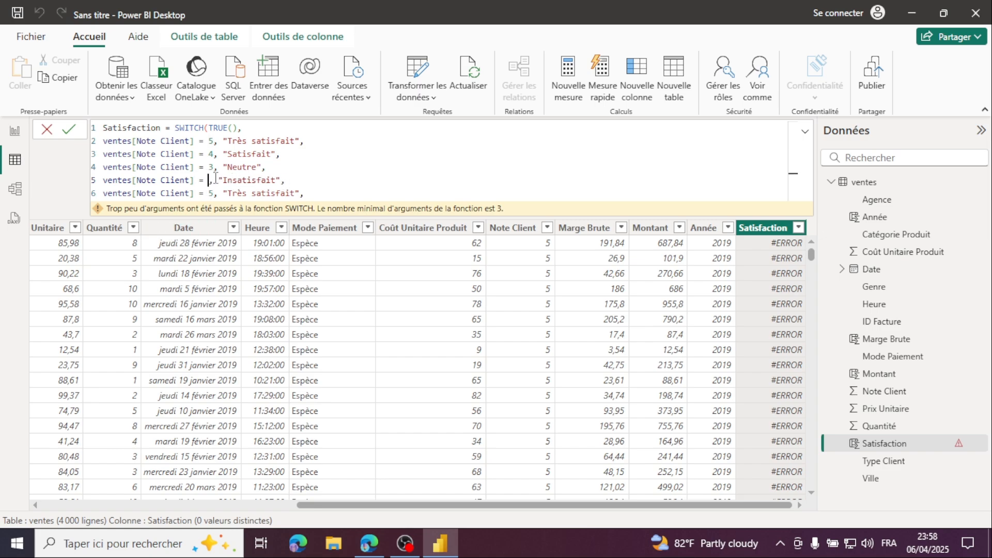
# Step: Change the fifth condition line to Note Client = 1 with the result "Très insatisfait"
pyautogui.click(252, 194)
pyautogui.write('in')
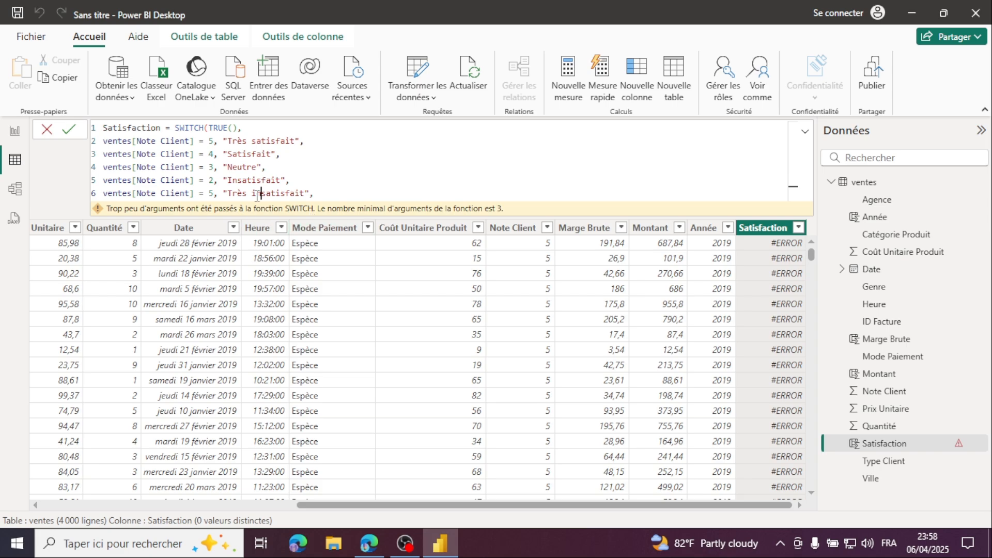
pyautogui.click(213, 192)
pyautogui.press('BackSpace')
pyautogui.write('1')
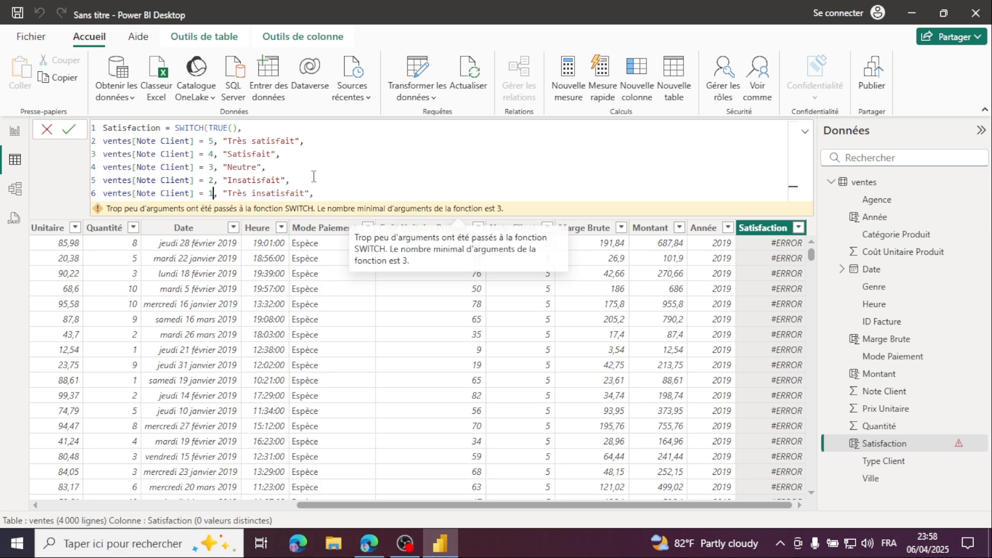
pyautogui.click(325, 195)
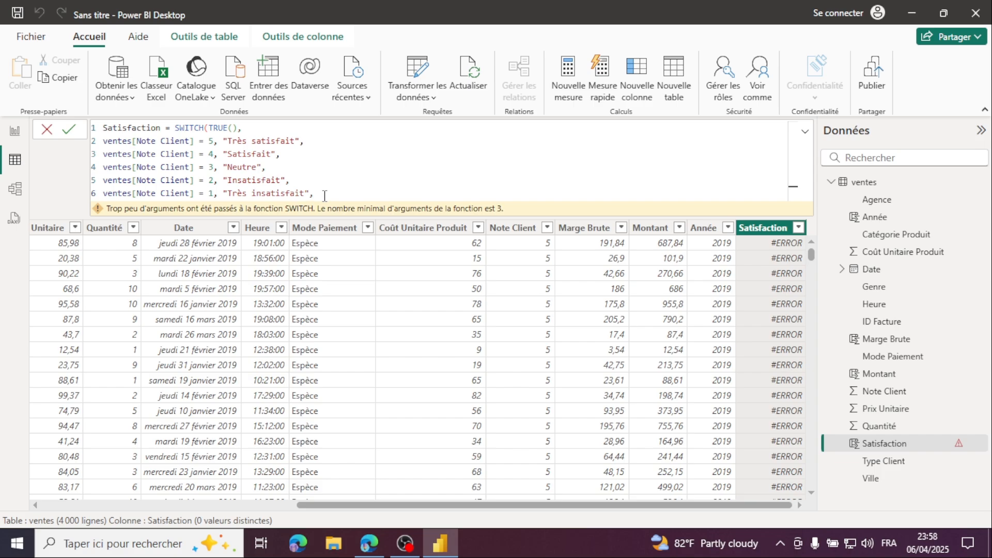
# Step: Complete the Satisfaction formula with the default result "Pas d'avis", checking it against the Google Docs resources document, and validate the column in Power BI
pyautogui.hotkey('shift', 'Return')
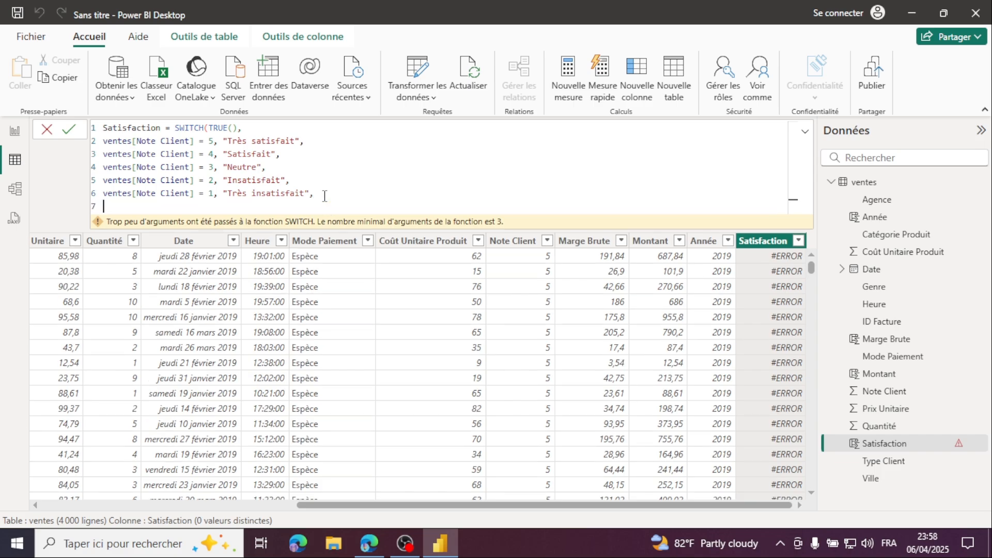
pyautogui.click(440, 547)
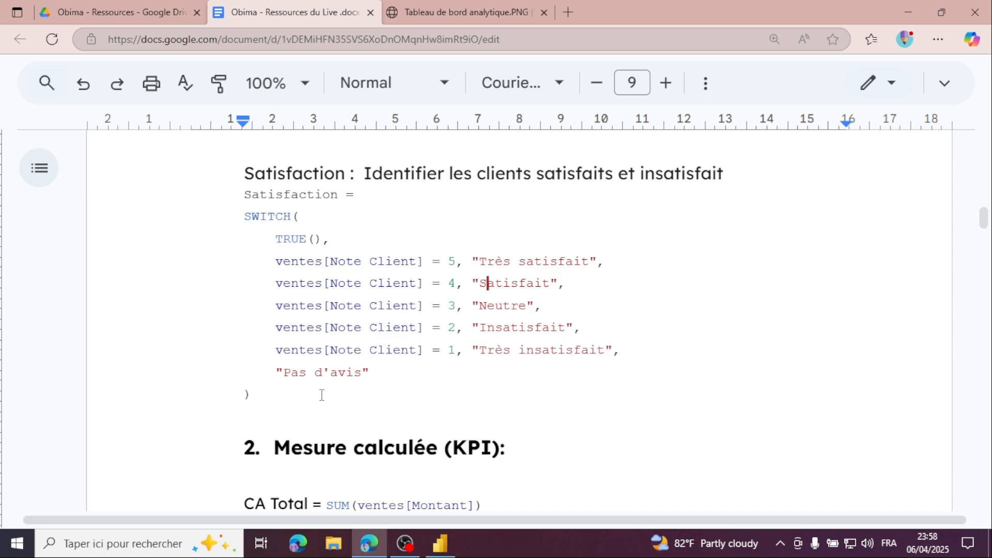
pyautogui.click(439, 543)
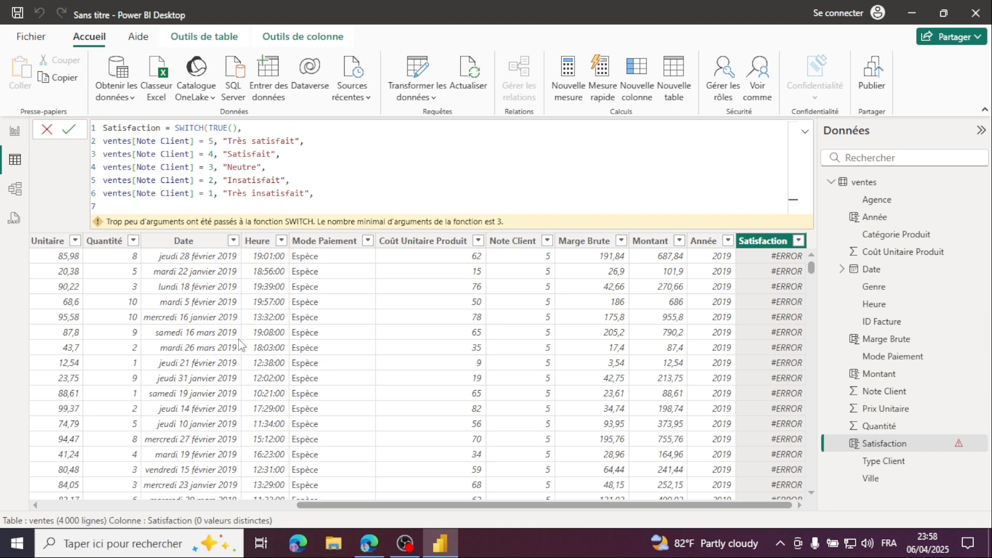
pyautogui.write('"Pas d\'avis')
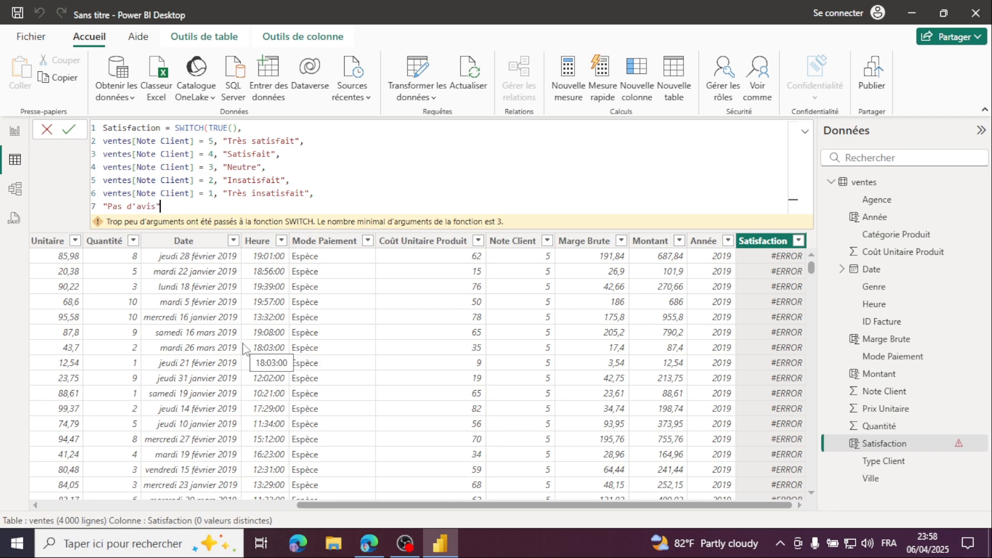
pyautogui.write('")')
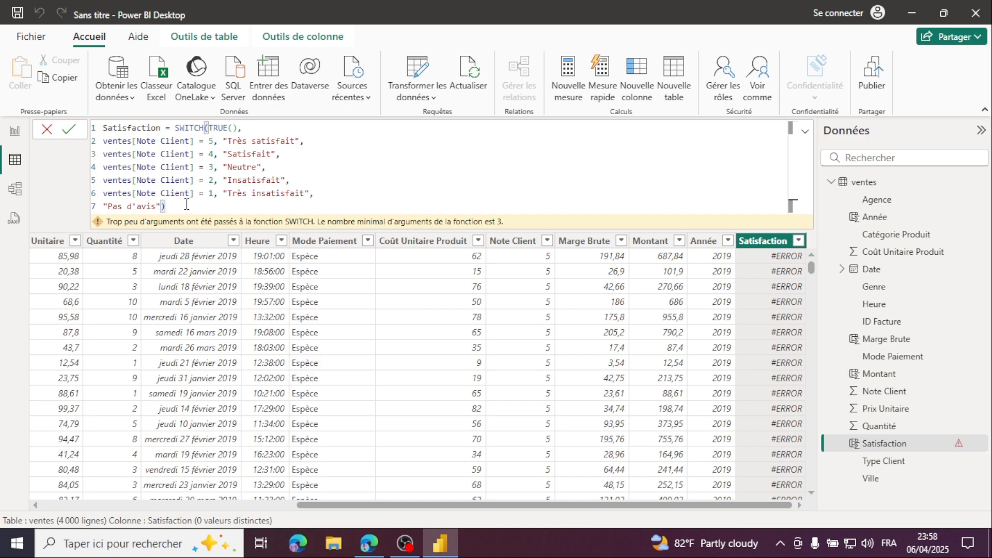
pyautogui.press('Return')
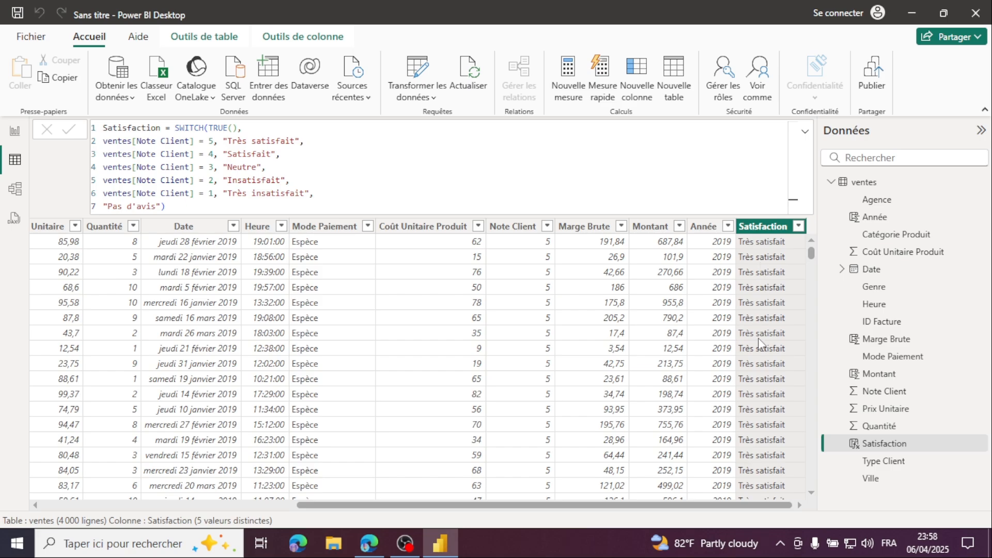
# Step: Check the Satisfaction labels against the Note Client values across the rows of the ventes table
pyautogui.scroll(-2, 587, 316)
pyautogui.scroll(2, 540, 304)
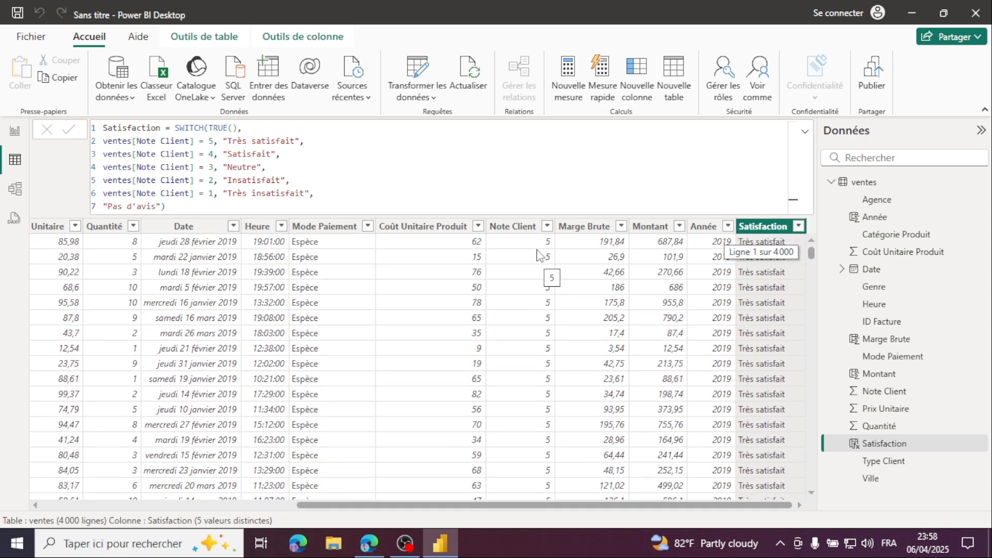
pyautogui.scroll(-12, 540, 248)
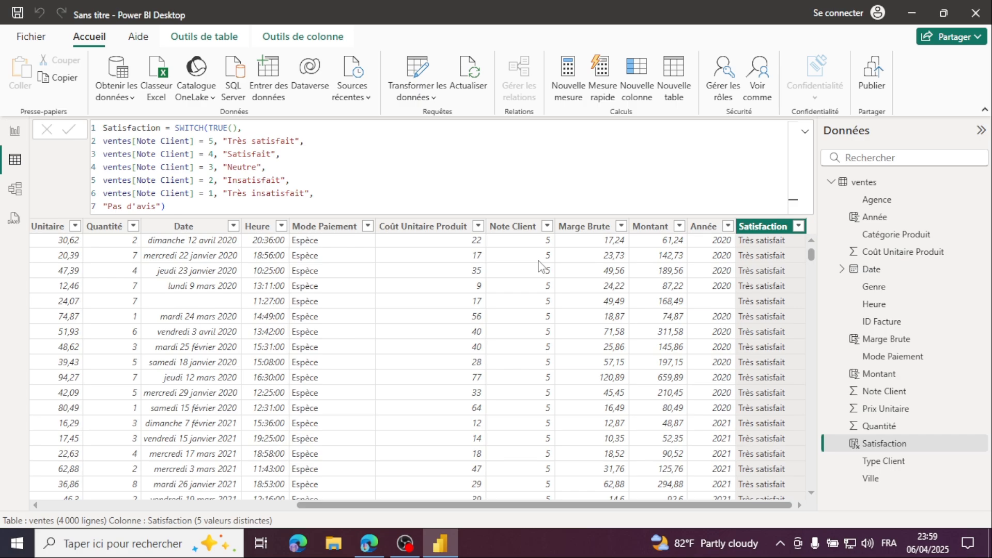
pyautogui.scroll(-20, 539, 266)
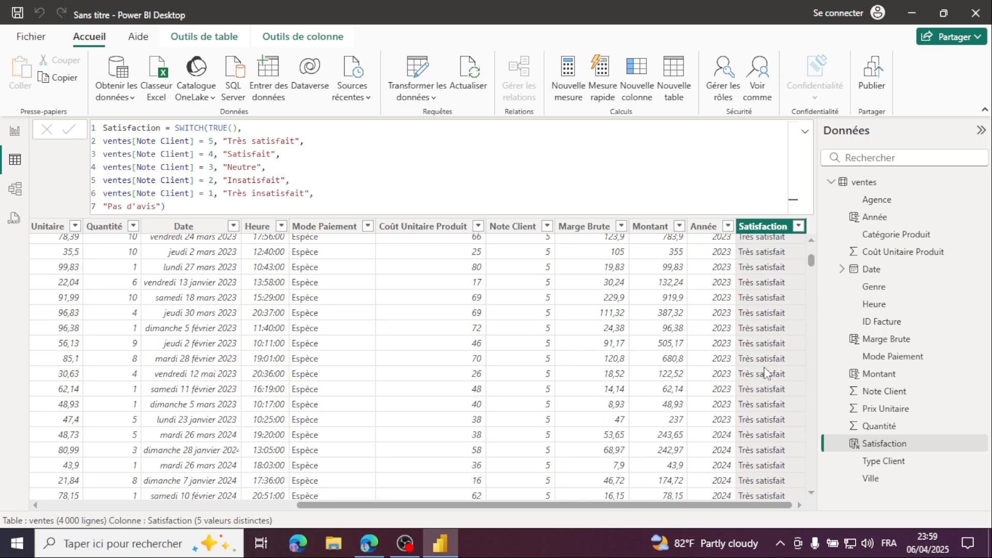
pyautogui.scroll(-11, 765, 367)
pyautogui.scroll(-20, 764, 367)
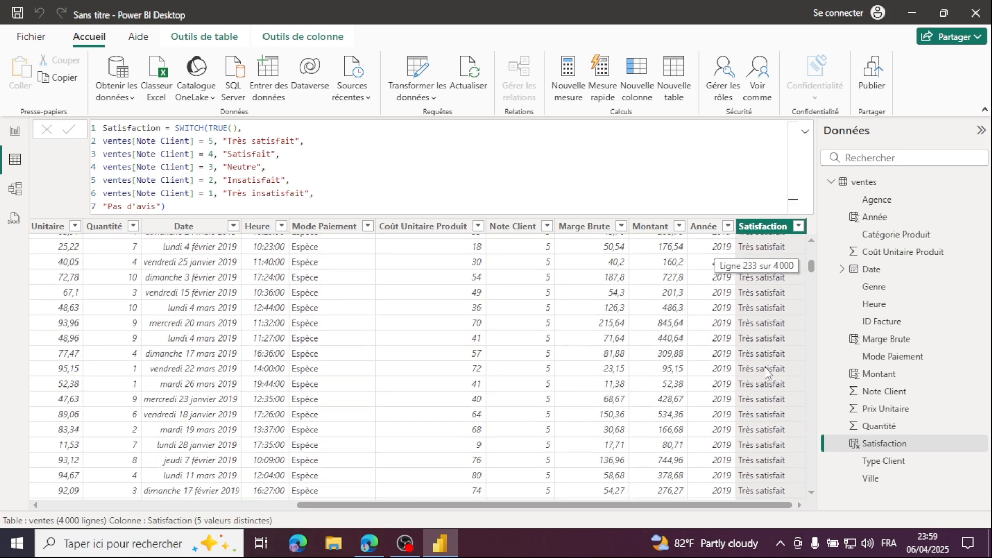
# Step: Switch to the Google Docs resources document and read the formulas in the "Mesure calculée (KPI)" section
pyautogui.click(368, 542)
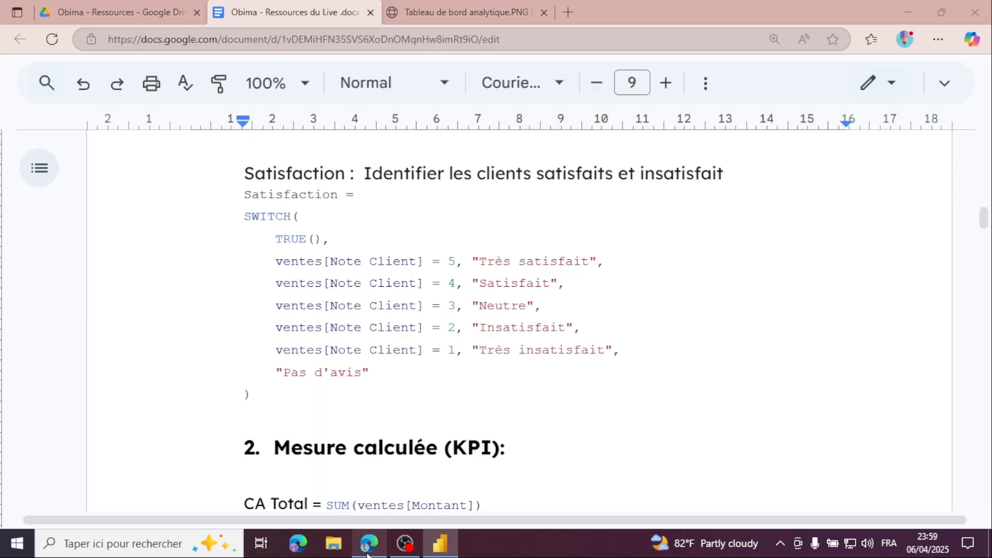
pyautogui.scroll(-5, 509, 307)
pyautogui.scroll(1, 510, 307)
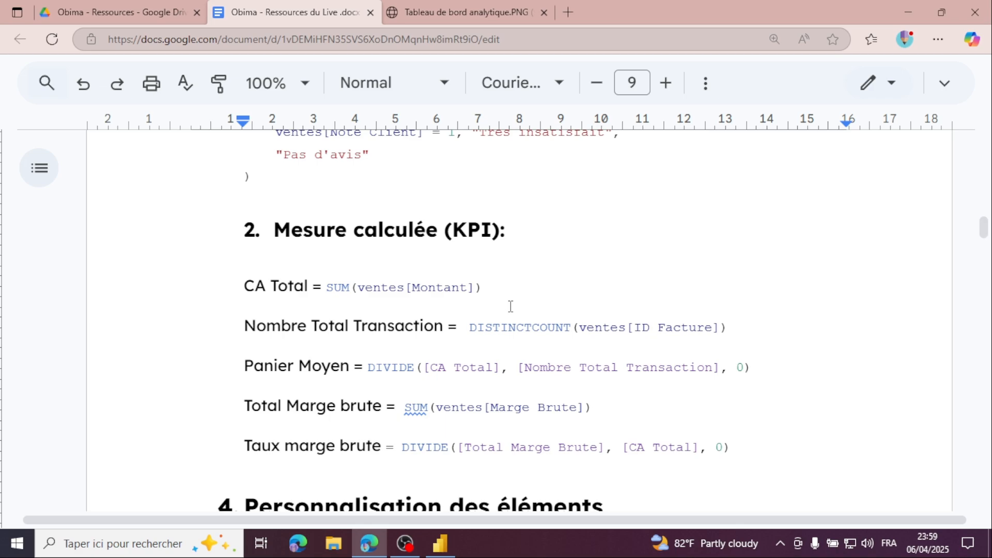
pyautogui.scroll(-1, 469, 327)
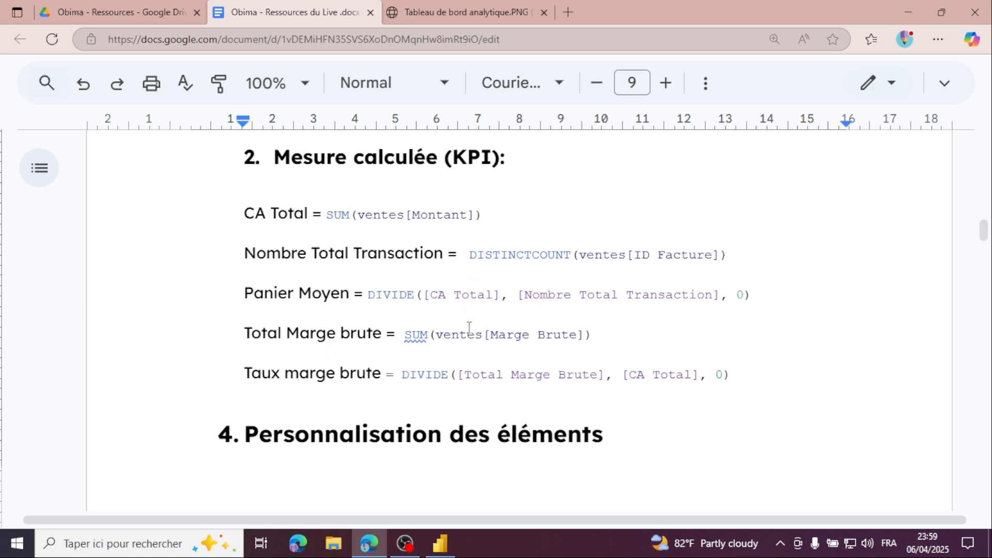
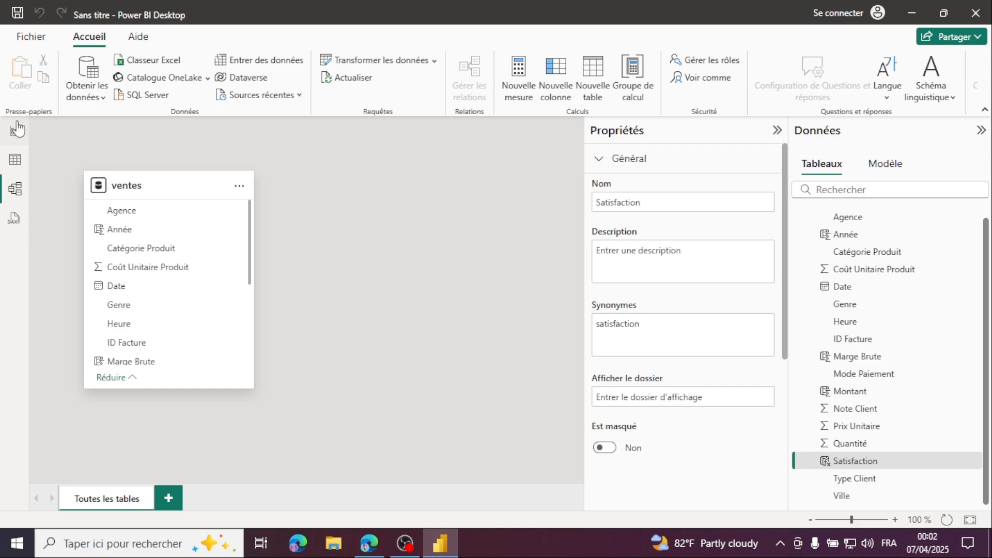
# Step: Show Power BI's report view, then collapse and re-expand the ventes table's field list
pyautogui.click(15, 129)
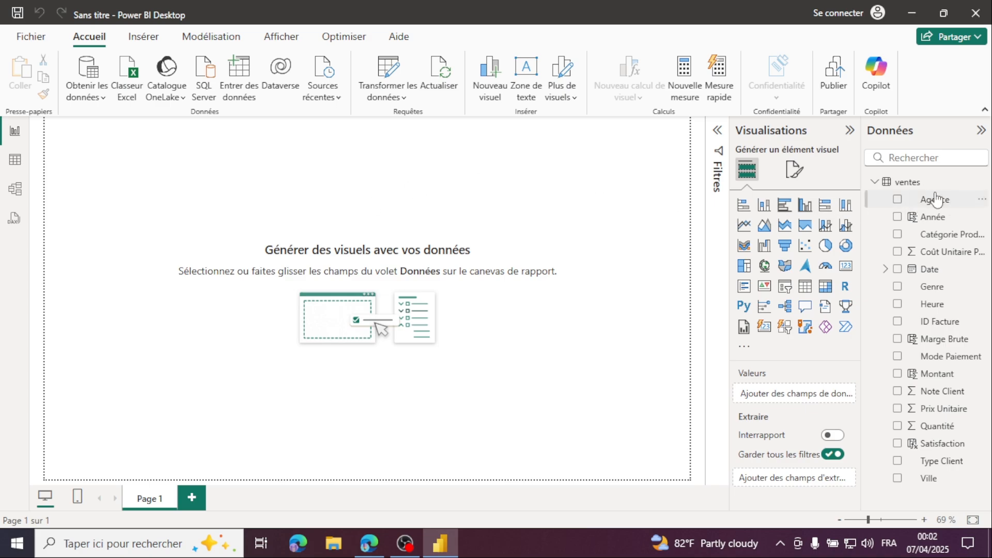
pyautogui.moveTo(956, 191)
pyautogui.click(889, 188)
pyautogui.moveTo(892, 189)
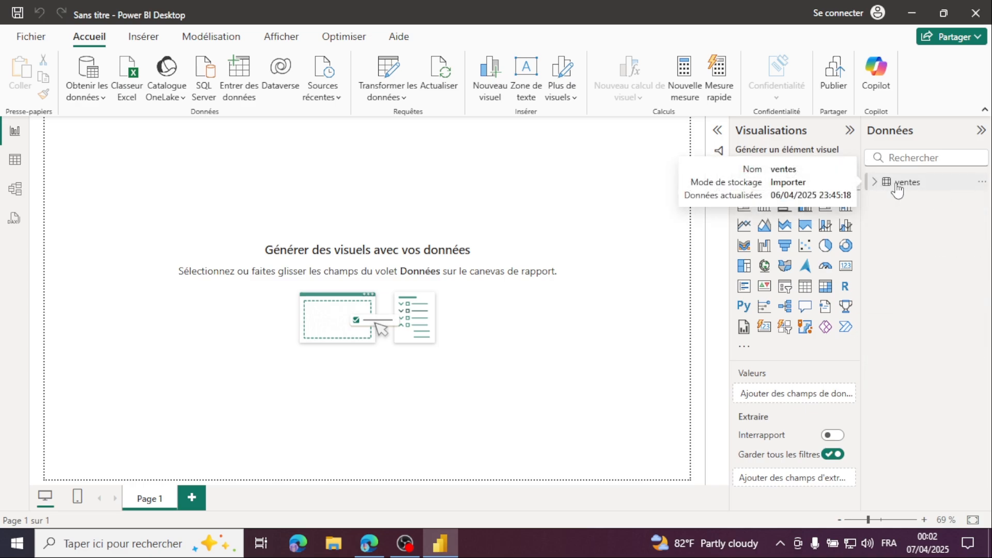
pyautogui.click(875, 182)
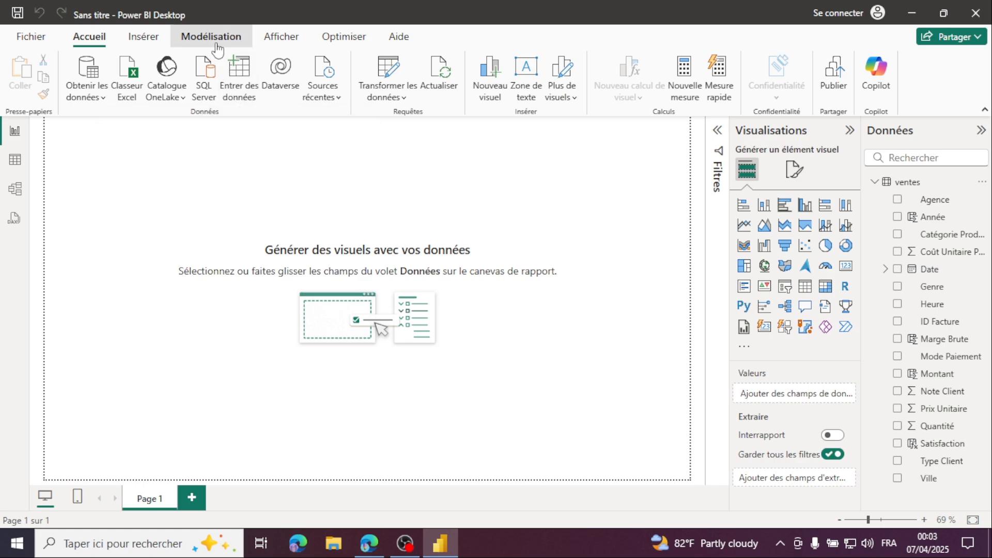
# Step: Create an empty manually entered table named "Table KPI" and load it into the model
pyautogui.click(217, 47)
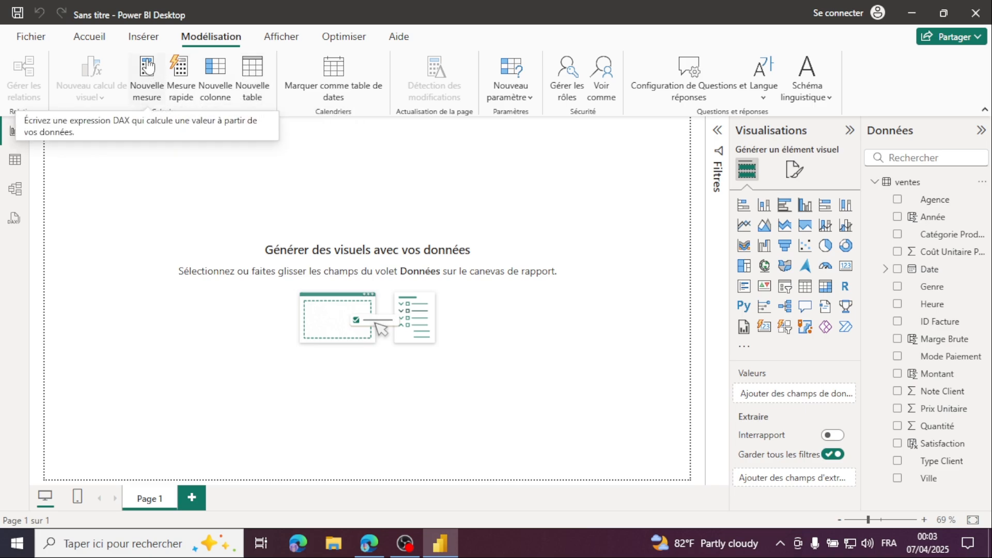
pyautogui.click(82, 39)
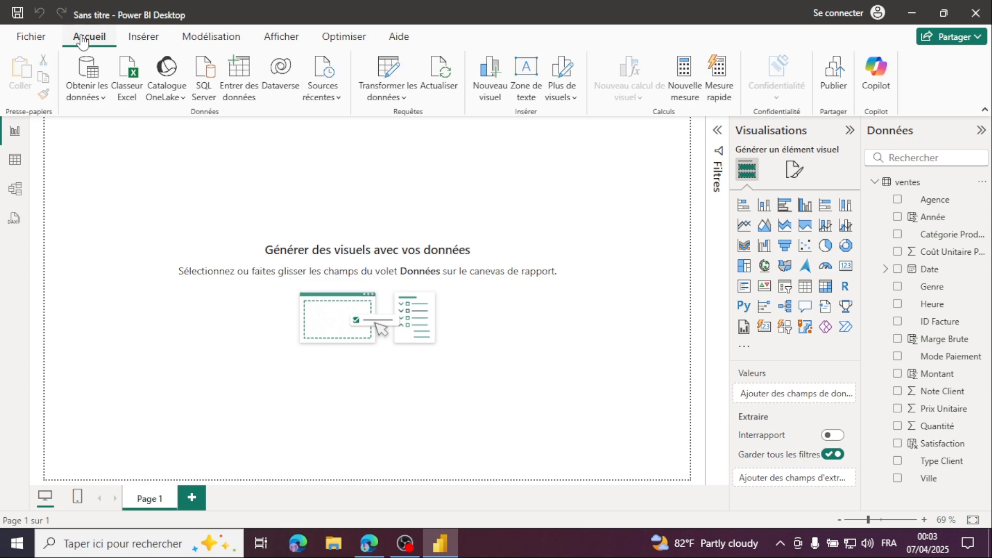
pyautogui.click(238, 83)
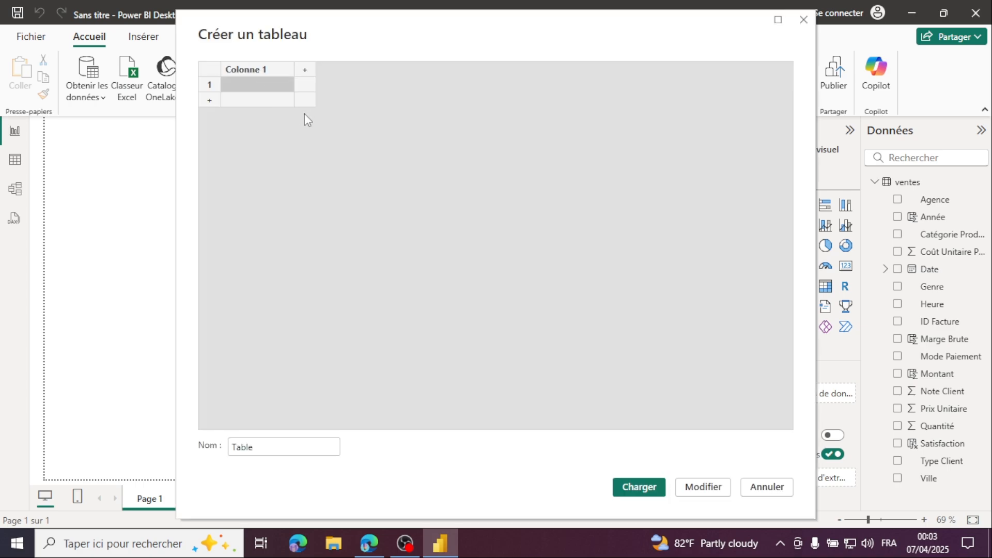
pyautogui.click(265, 448)
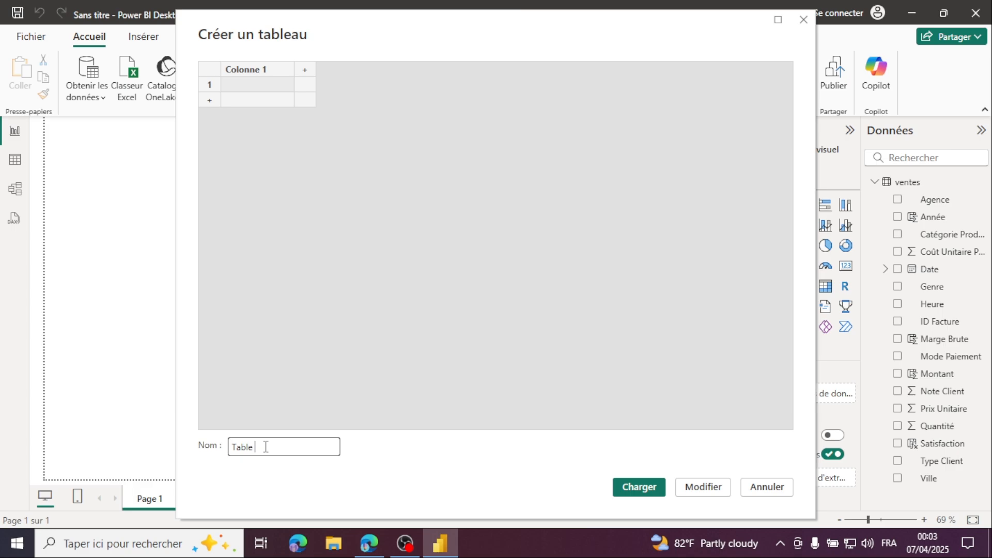
pyautogui.write('KPI')
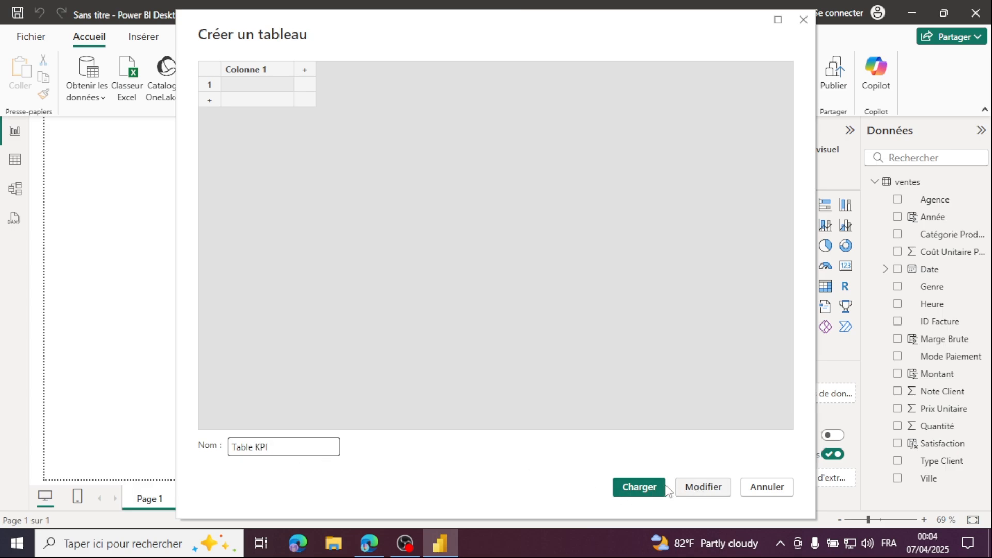
pyautogui.click(646, 487)
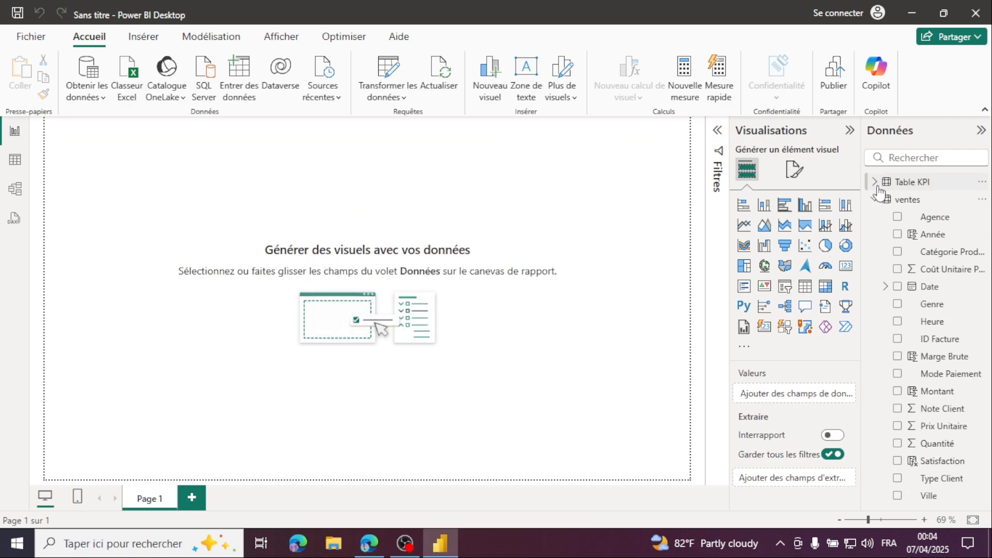
# Step: Inspect the contents of Table KPI and ventes in the table view, collapsing the ventes field list
pyautogui.click(876, 200)
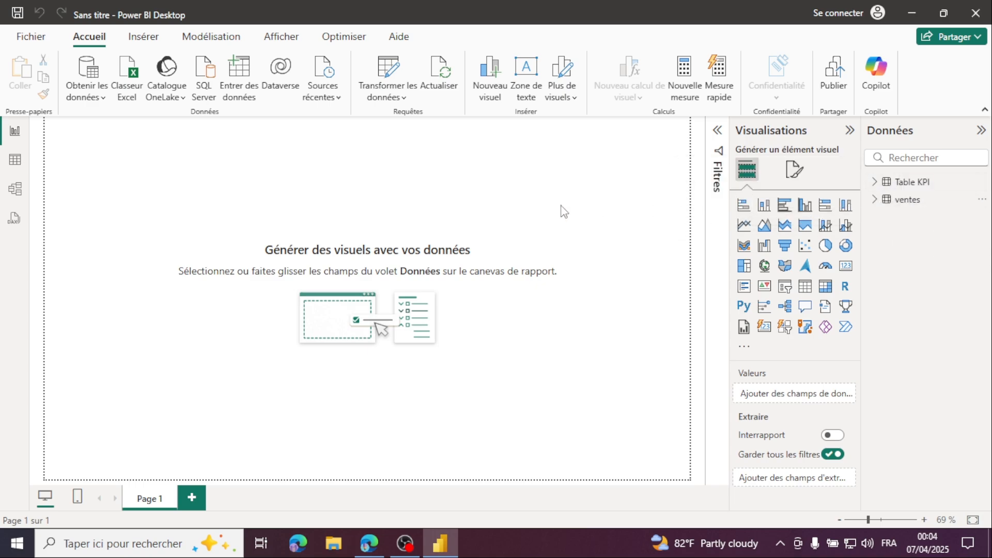
pyautogui.click(15, 159)
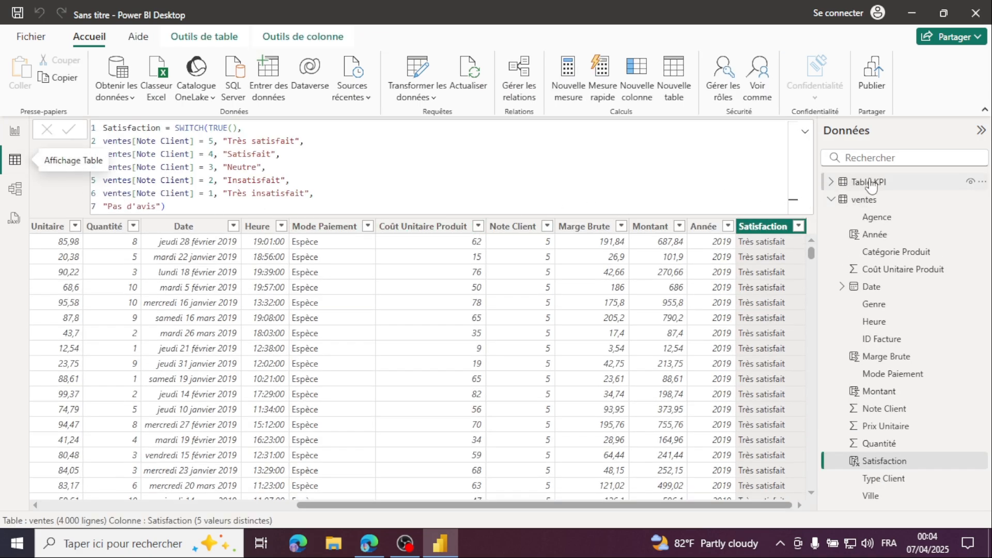
pyautogui.click(879, 186)
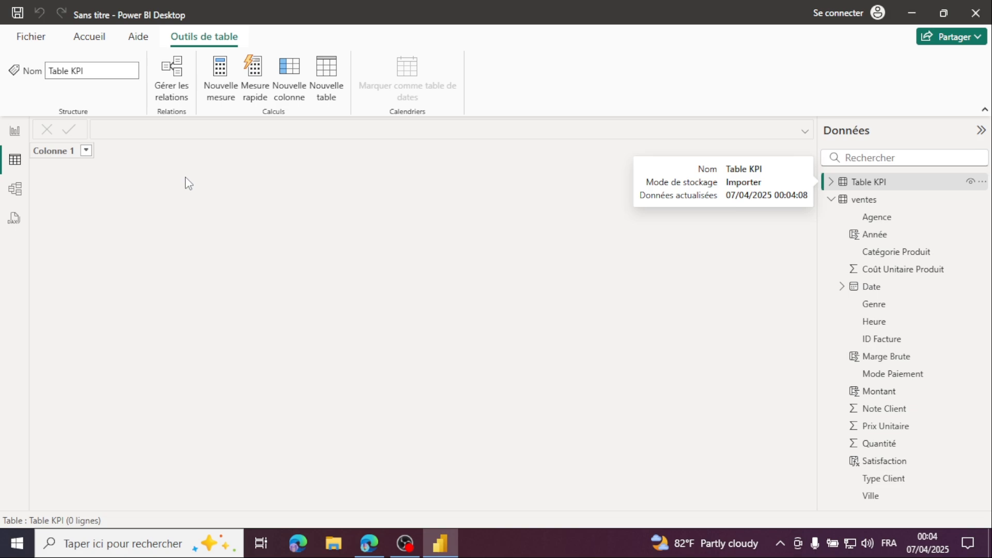
pyautogui.doubleClick(868, 182)
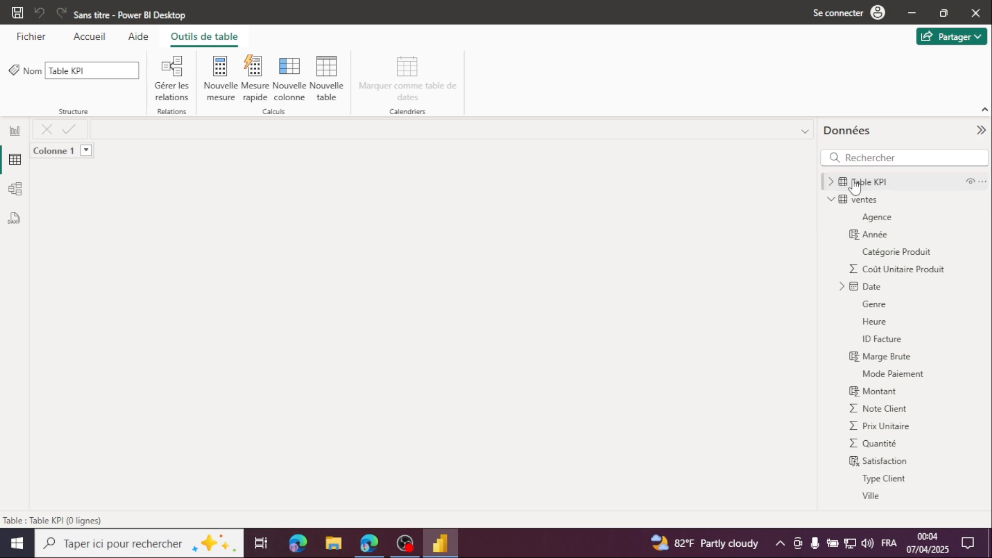
pyautogui.click(830, 200)
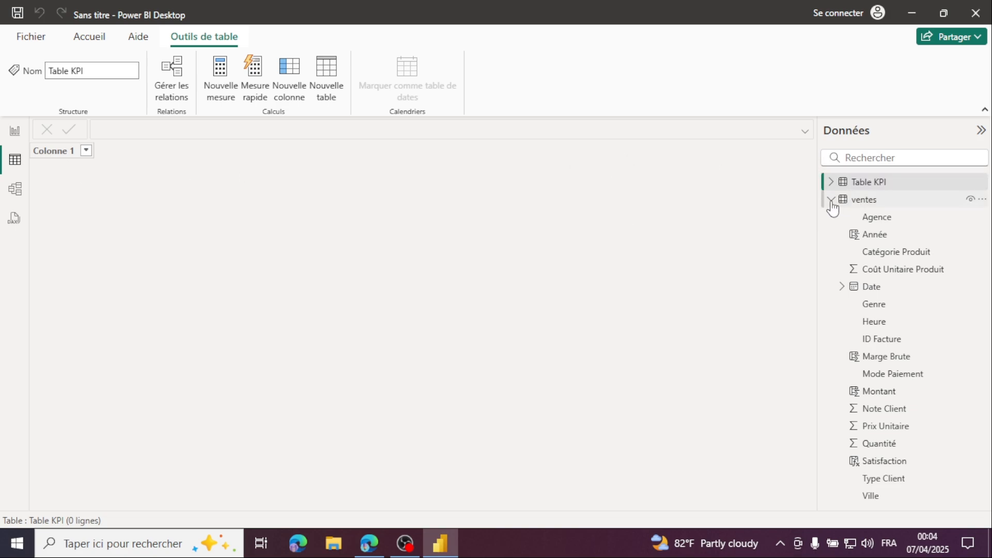
pyautogui.click(864, 202)
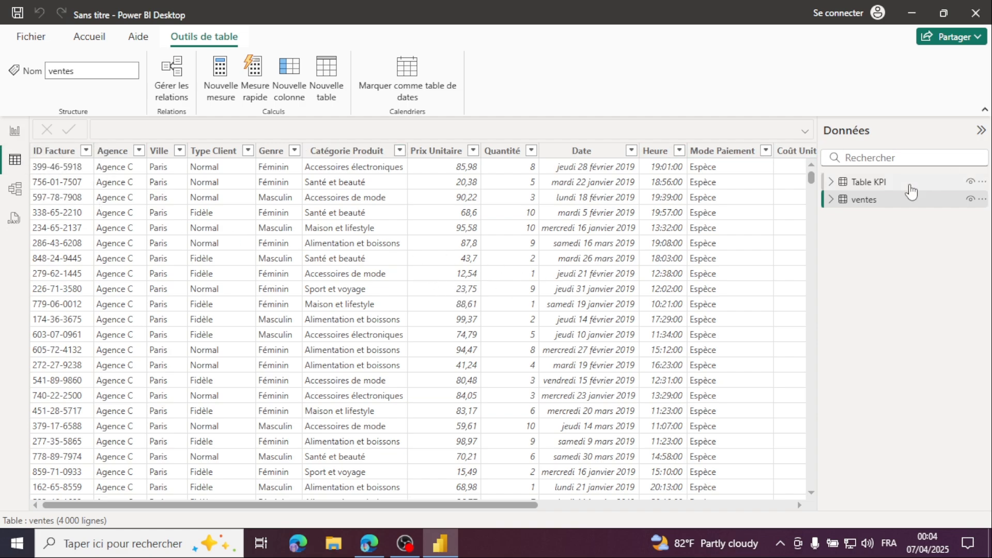
pyautogui.click(870, 187)
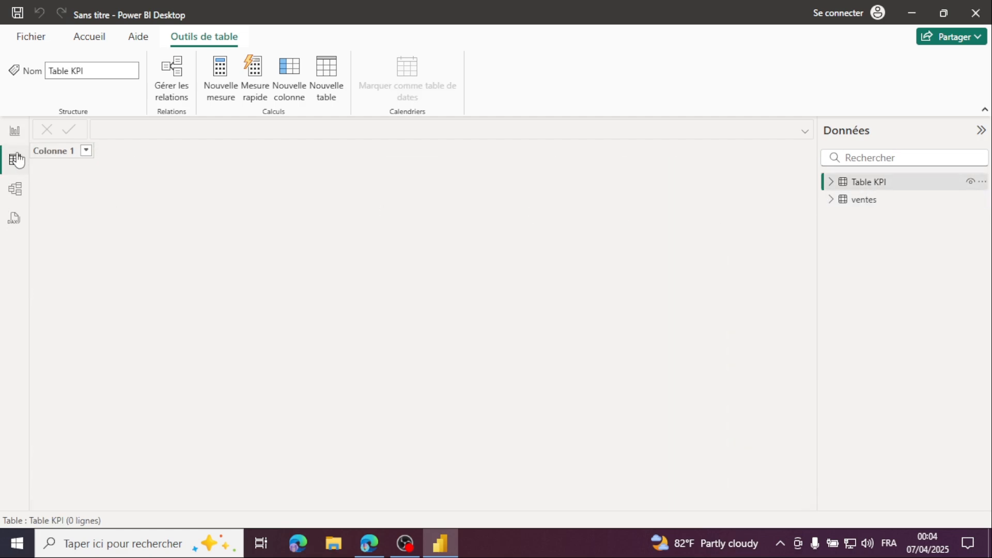
# Step: In the report view, add a new measure to Table KPI and name it CA Total
pyautogui.click(15, 130)
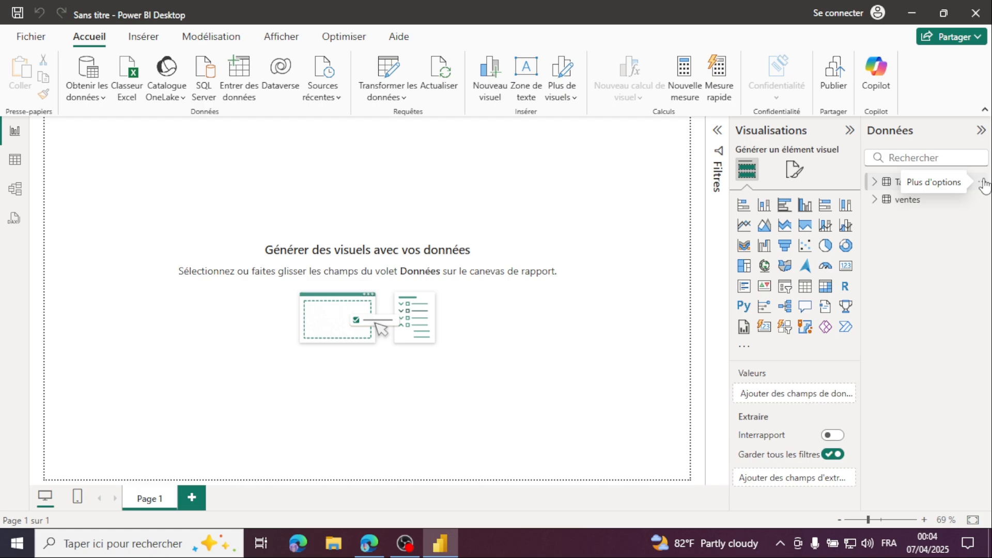
pyautogui.click(983, 184)
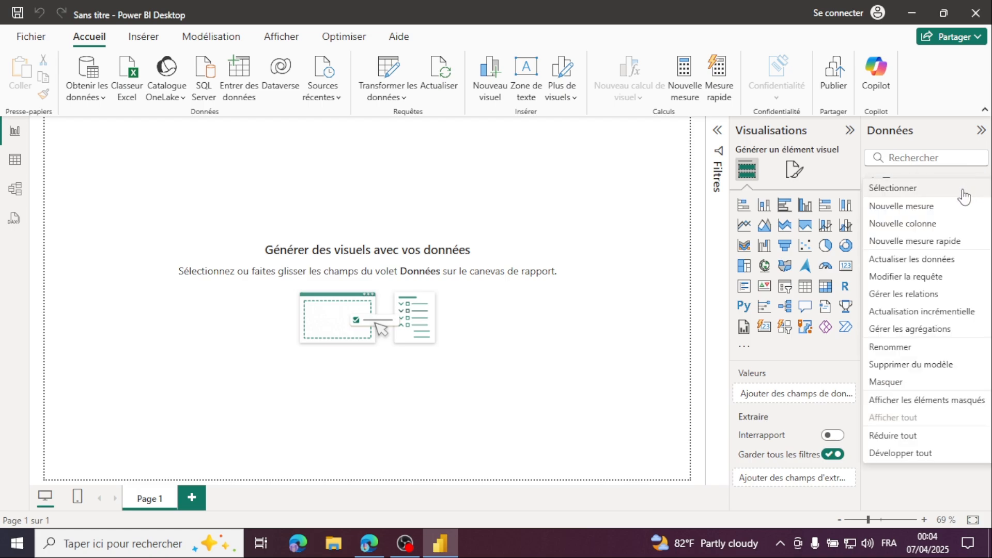
pyautogui.click(916, 206)
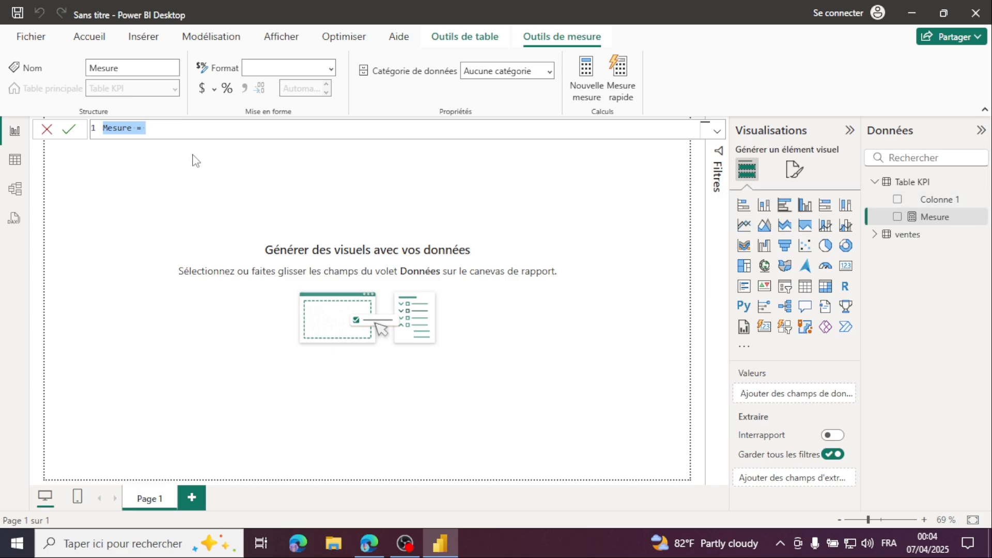
pyautogui.doubleClick(111, 135)
pyautogui.write('CA To')
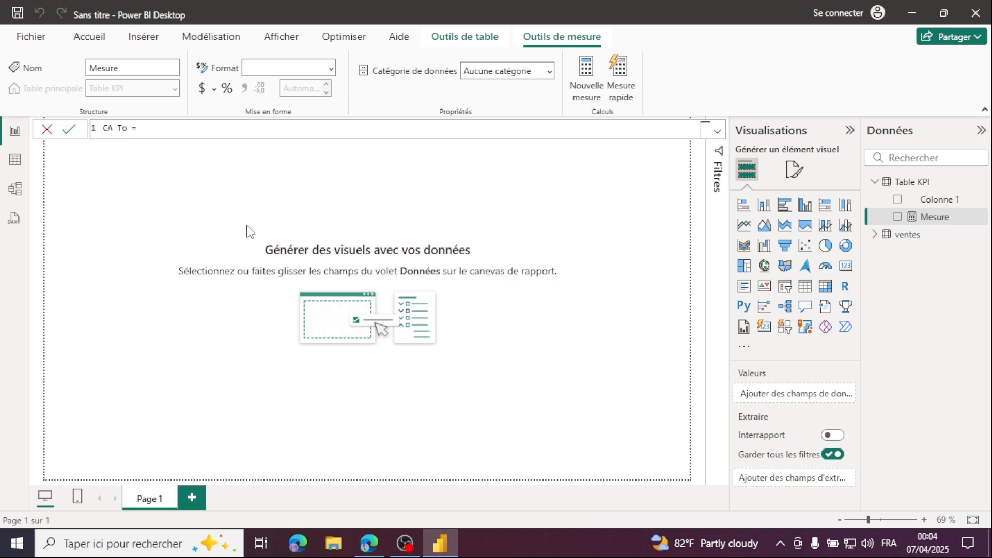
pyautogui.write('tal')
# Step: Define the CA Total measure as SUM(ventes[Montant]) and commit it
pyautogui.write('sum')
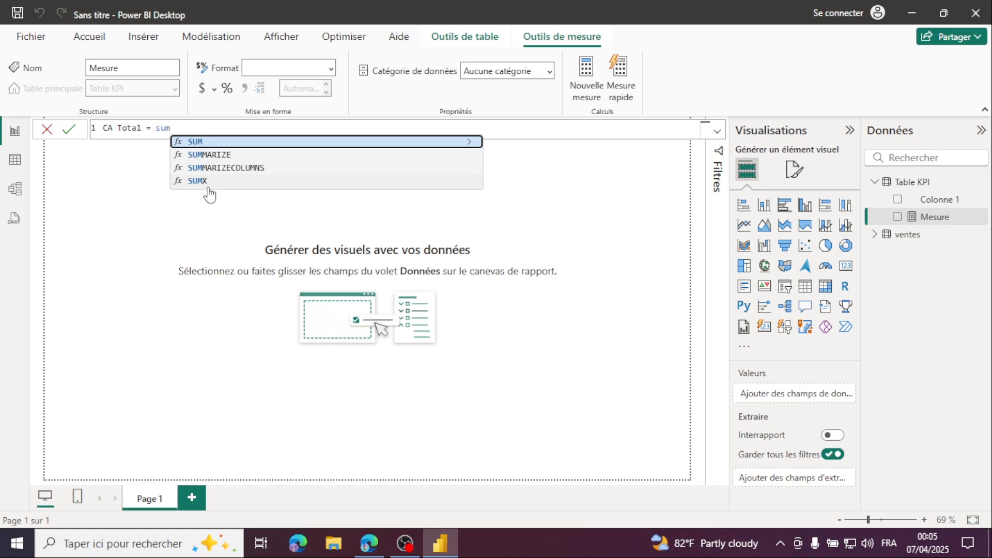
pyautogui.click(226, 144)
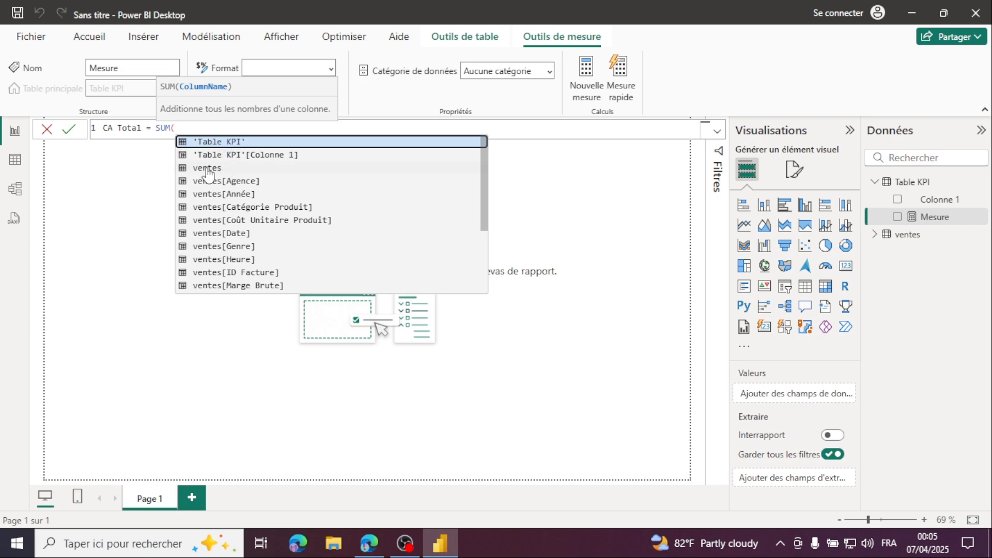
pyautogui.write('[')
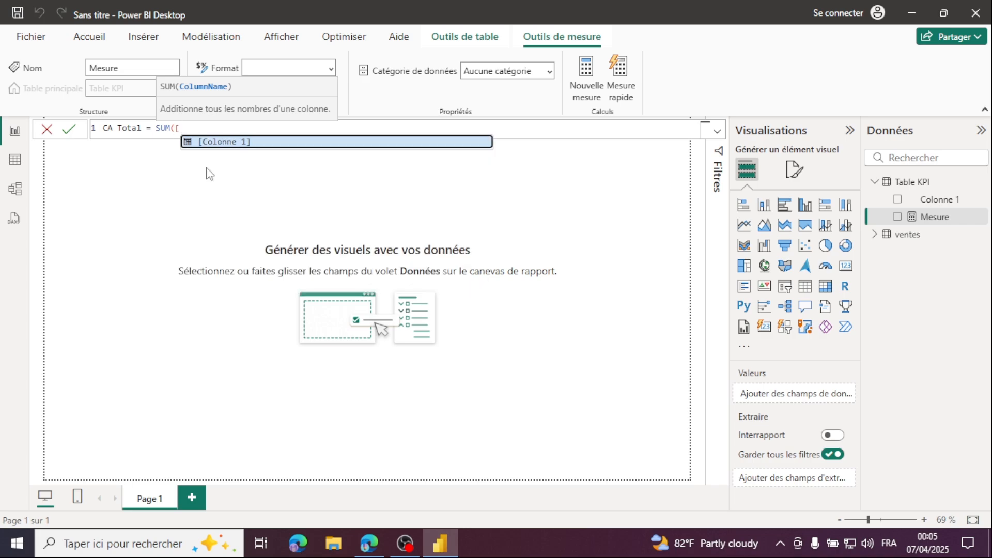
pyautogui.press('BackSpace')
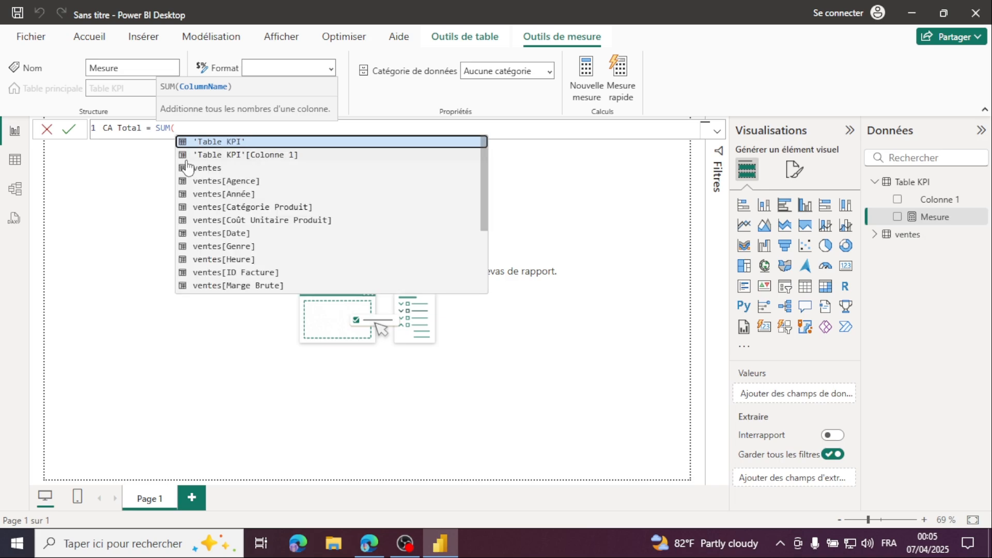
pyautogui.scroll(-3, 283, 240)
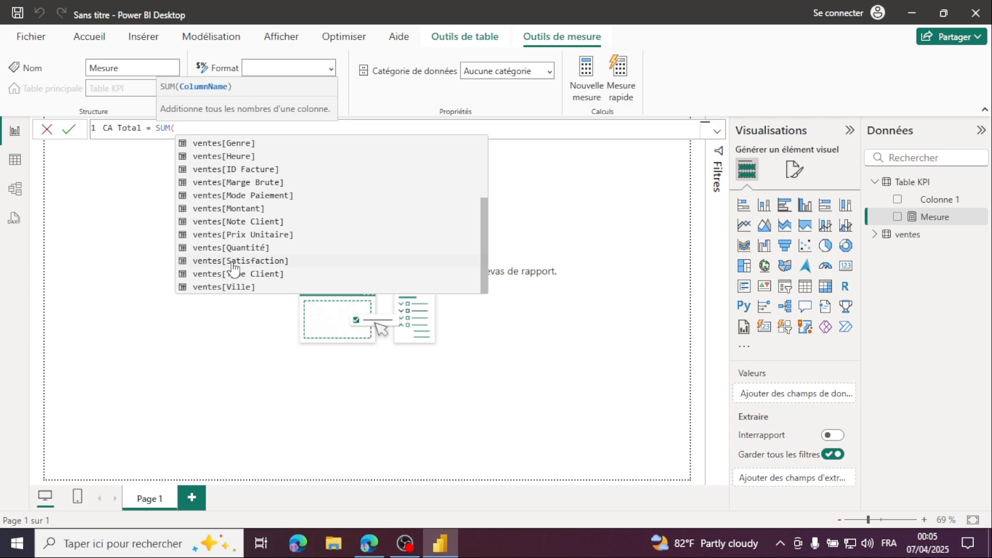
pyautogui.scroll(1, 266, 274)
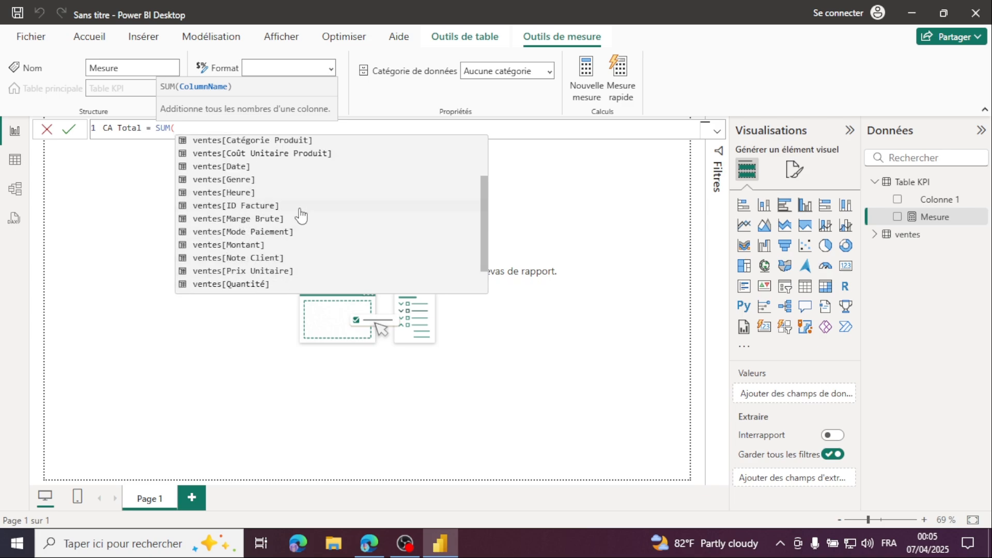
pyautogui.click(243, 245)
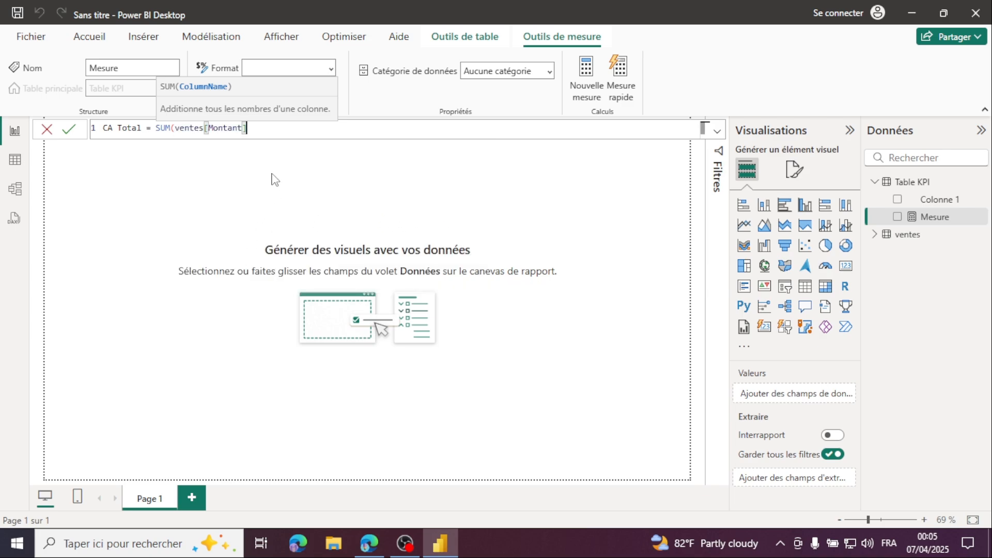
pyautogui.write(')')
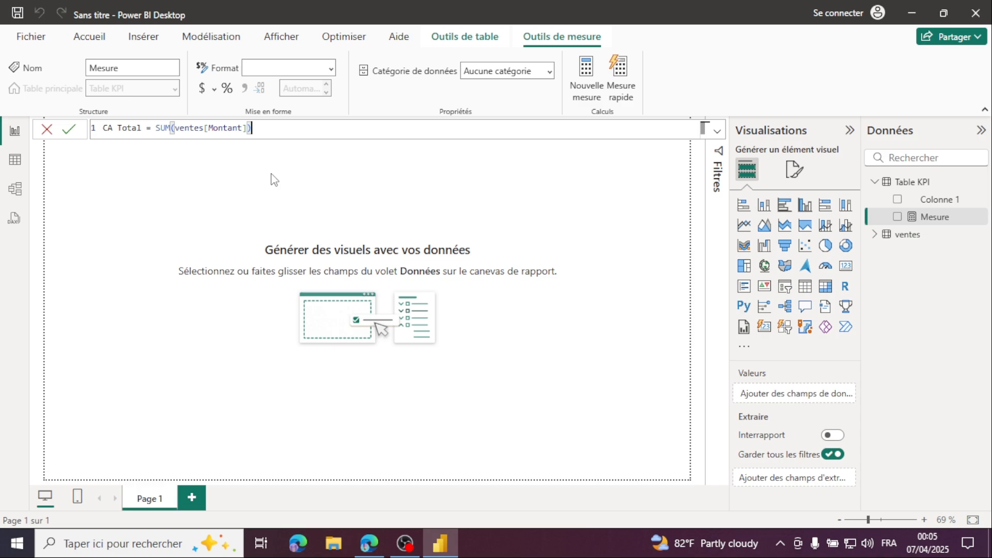
pyautogui.press('Return')
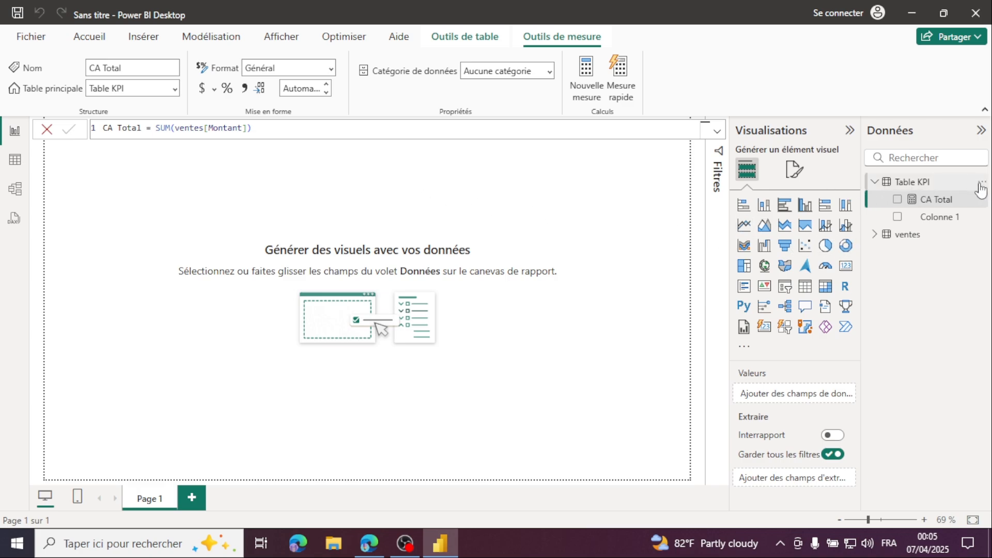
# Step: Start a second measure in Table KPI with the name Marge Brute
pyautogui.click(980, 183)
pyautogui.click(902, 211)
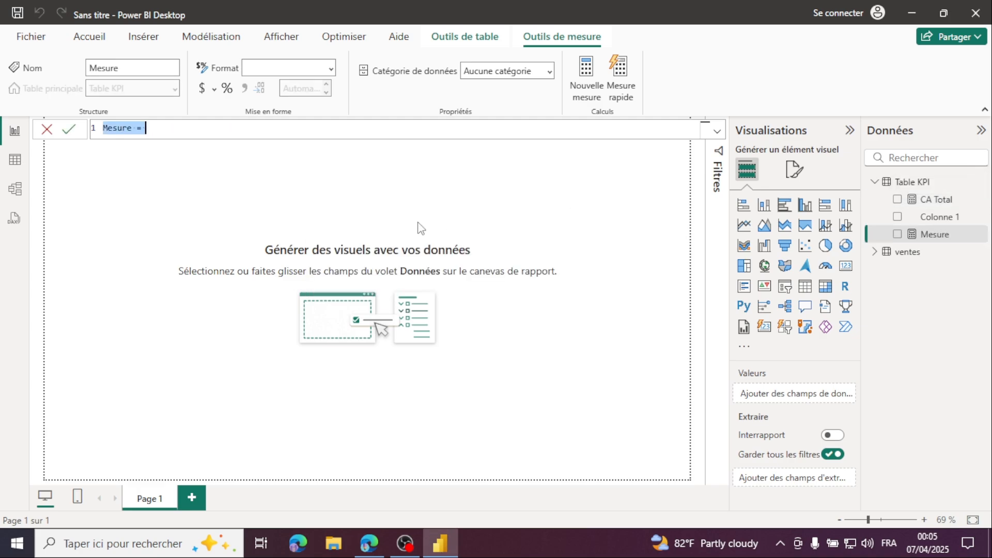
pyautogui.click(146, 128)
pyautogui.doubleClick(131, 127)
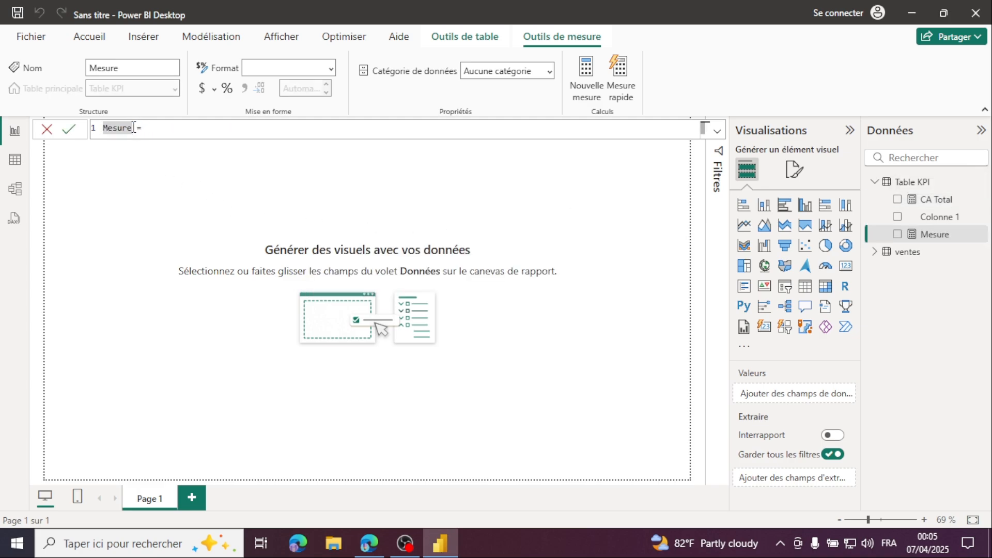
pyautogui.write('Mesu')
pyautogui.press('BackSpace')
pyautogui.press('BackSpace')
pyautogui.press('BackSpace')
pyautogui.write('arge Brute =')
# Step: Check the gross margin measure in the Google Docs resources document, then rename the Power BI measure draft Total Marge Brute
pyautogui.click(442, 554)
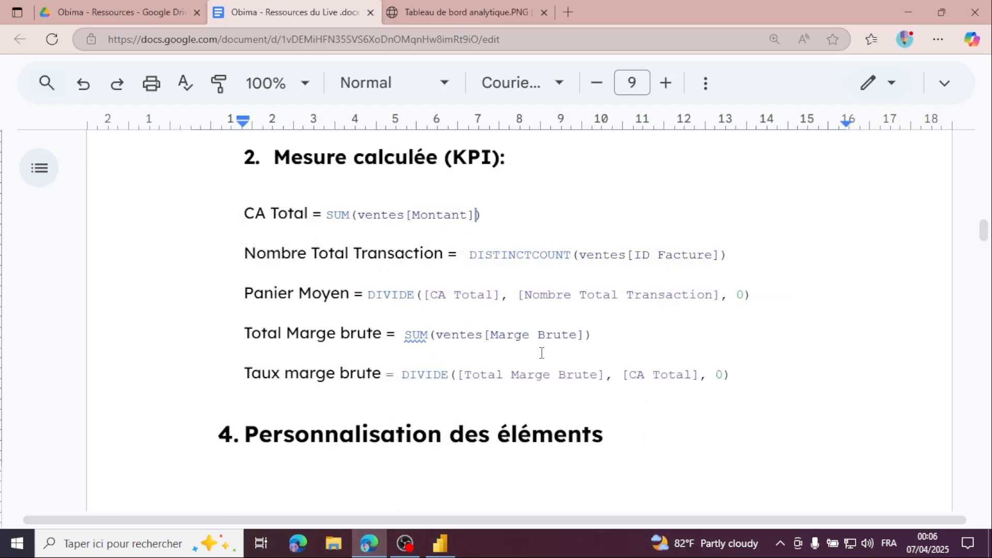
pyautogui.click(440, 542)
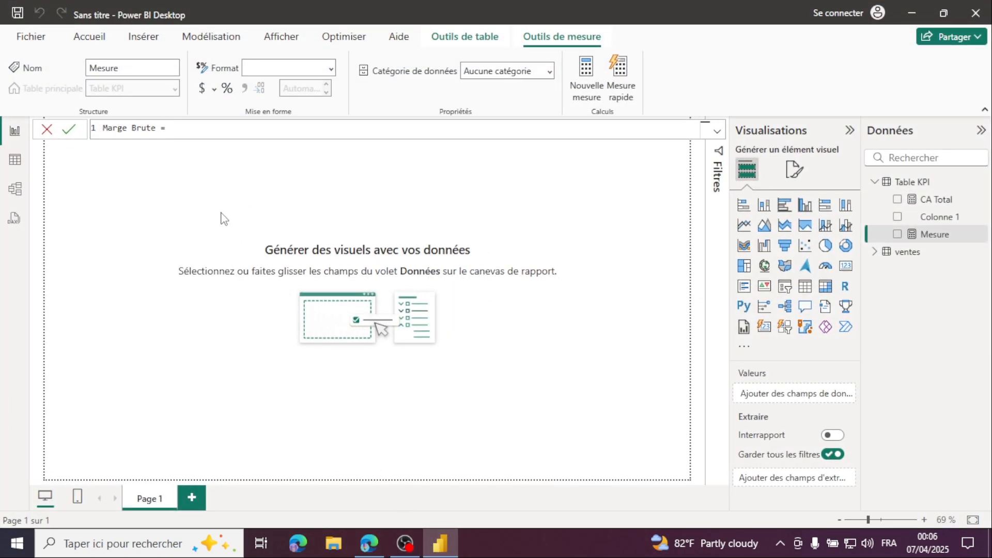
pyautogui.doubleClick(105, 128)
pyautogui.write('Tou')
pyautogui.press('BackSpace')
pyautogui.write('tal')
# Step: Define Total Marge Brute as SUM(ventes[Marge Brute]) and commit the measure
pyautogui.click(206, 128)
pyautogui.write('sum')
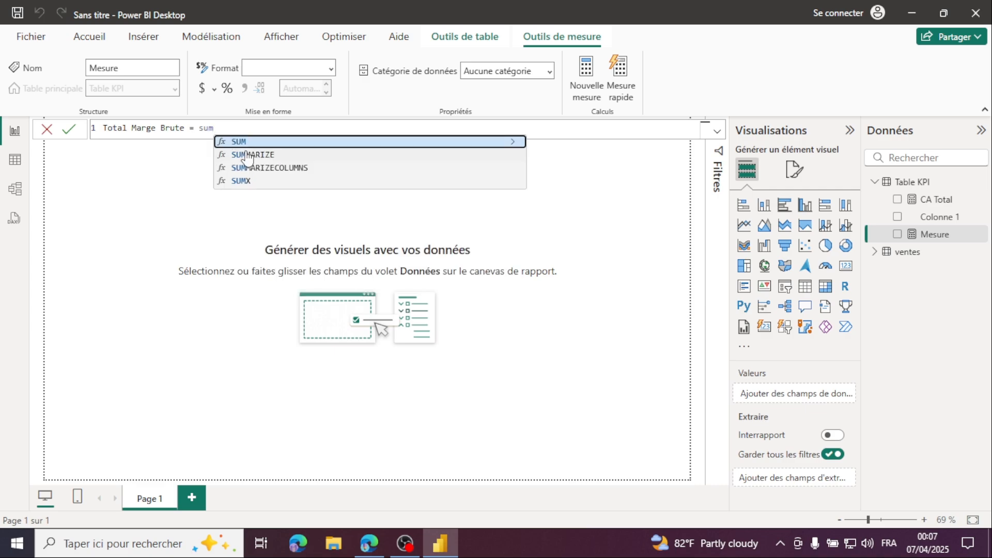
pyautogui.click(274, 143)
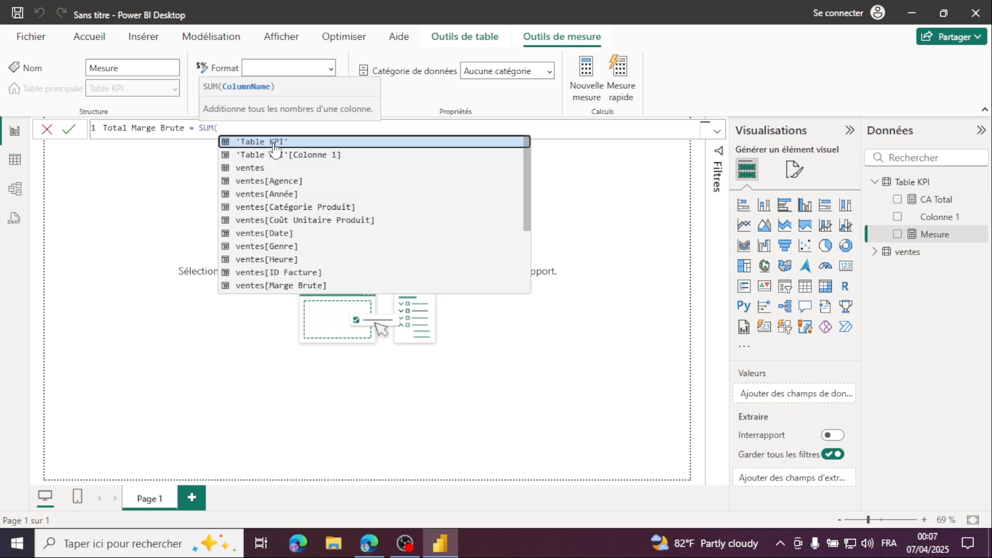
pyautogui.click(288, 287)
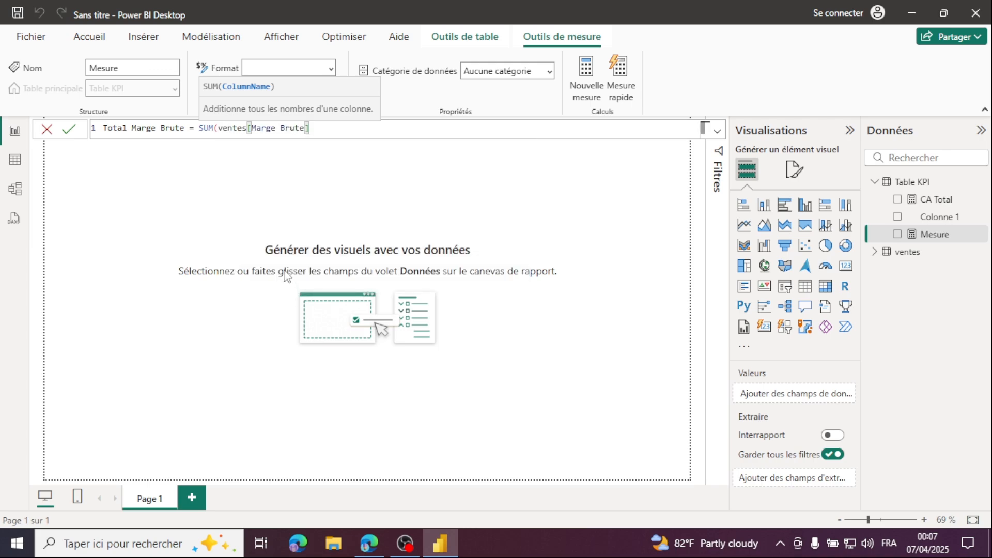
pyautogui.press('Return')
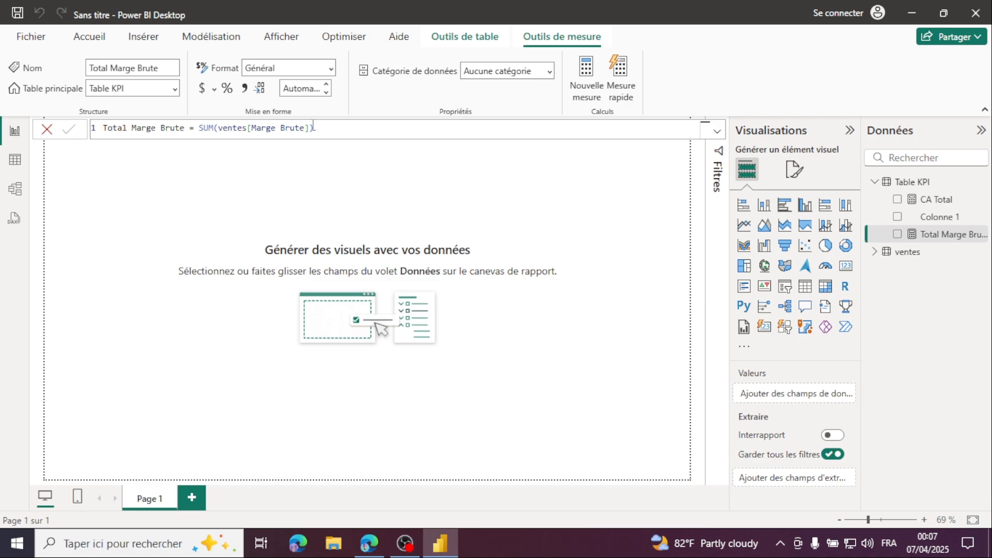
# Step: Add another measure to Table KPI, consult the Google Docs resources document, and name the measure Nombre Transaction in Power BI
pyautogui.click(980, 182)
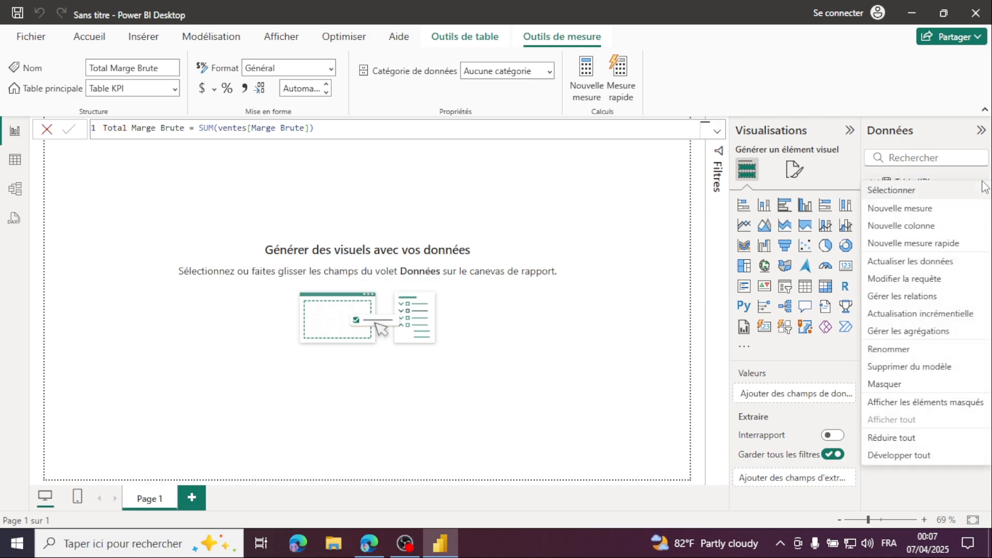
pyautogui.click(914, 209)
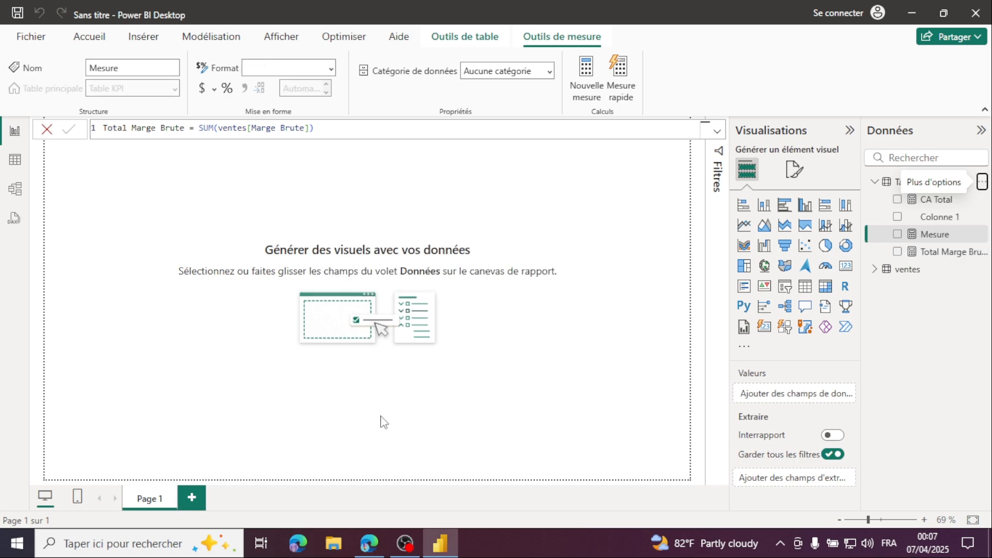
pyautogui.click(369, 551)
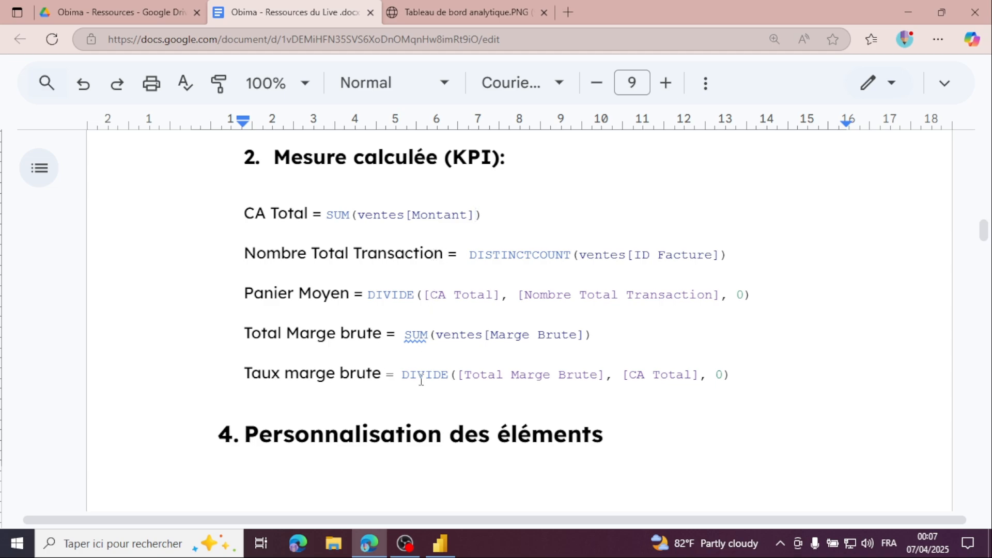
pyautogui.click(439, 543)
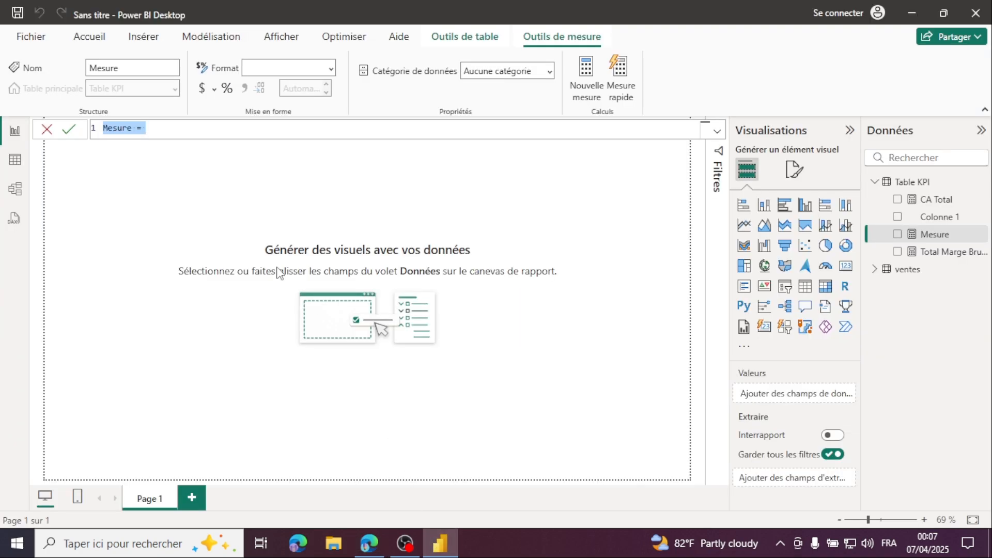
pyautogui.doubleClick(117, 133)
pyautogui.write('Nombre d')
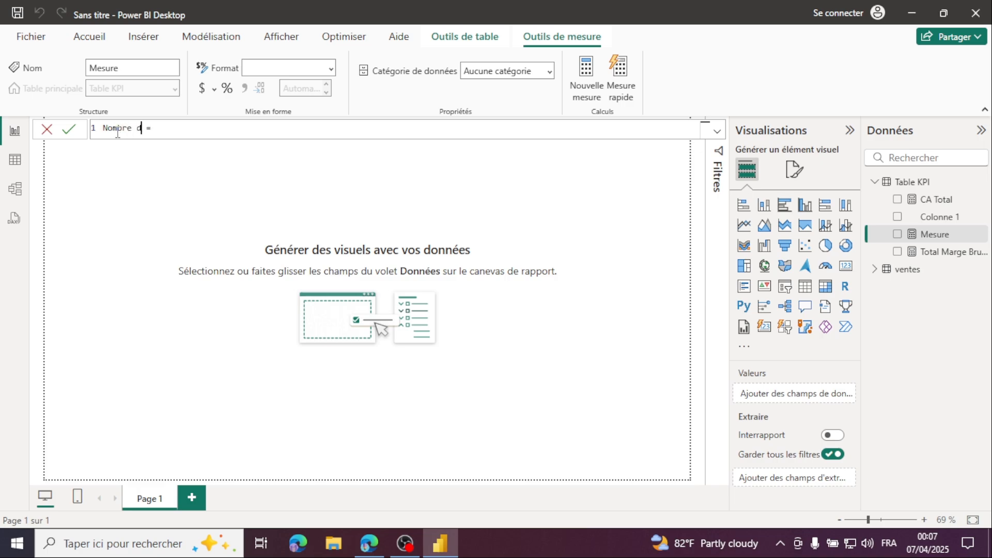
pyautogui.press('BackSpace')
pyautogui.write('Transaction')
# Step: Define Nombre Transaction as DISTINCTCOUNT(ventes[ID Facture]) and commit the measure
pyautogui.click(217, 129)
pyautogui.write('dis')
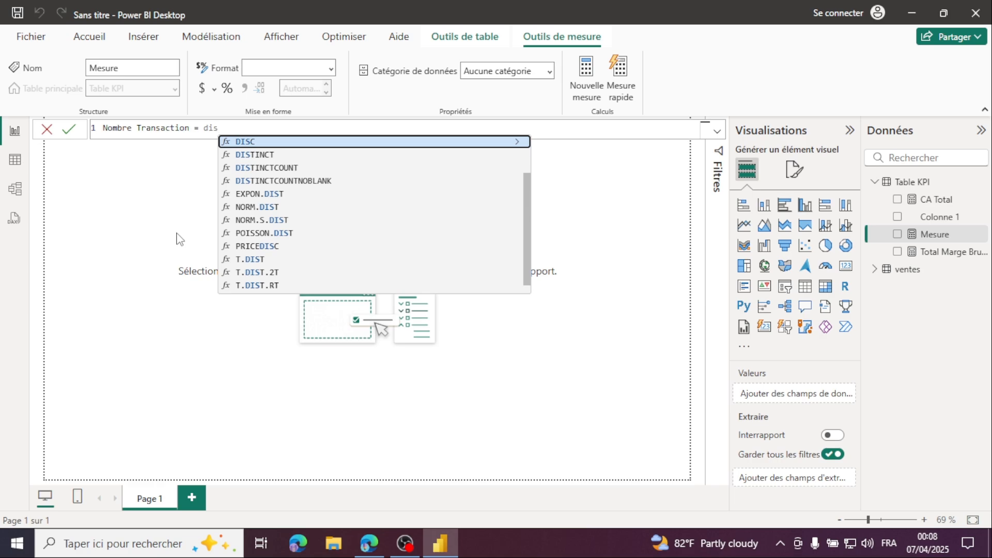
pyautogui.click(280, 168)
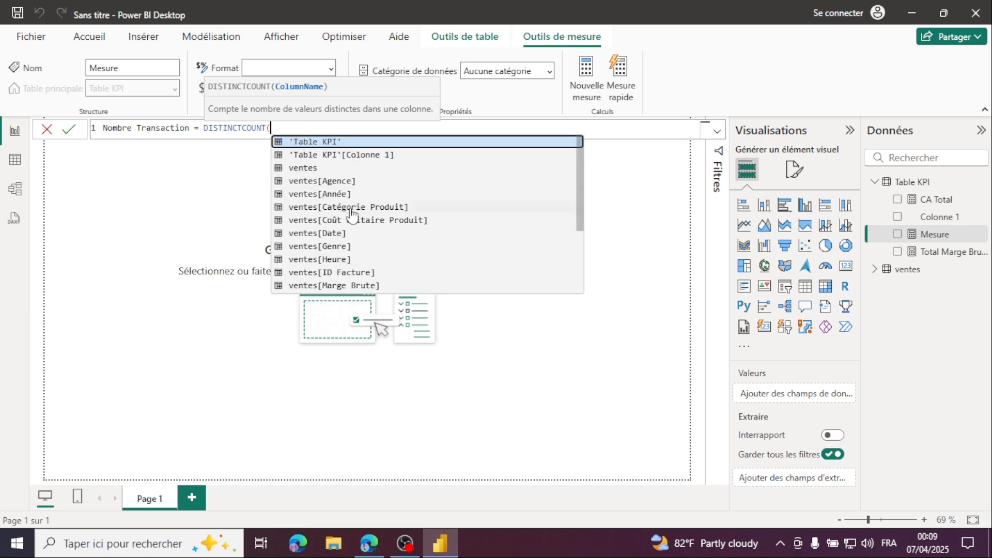
pyautogui.click(336, 274)
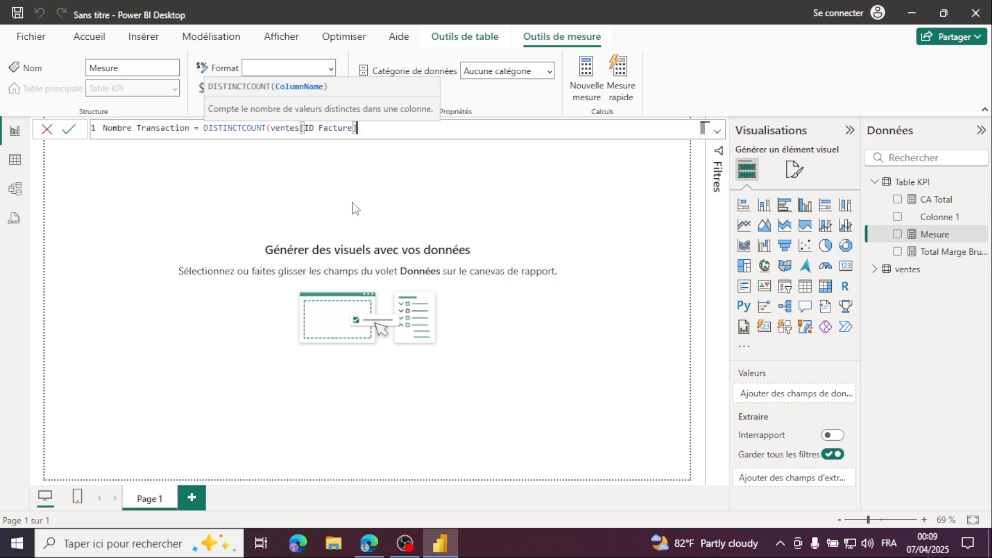
pyautogui.write(')')
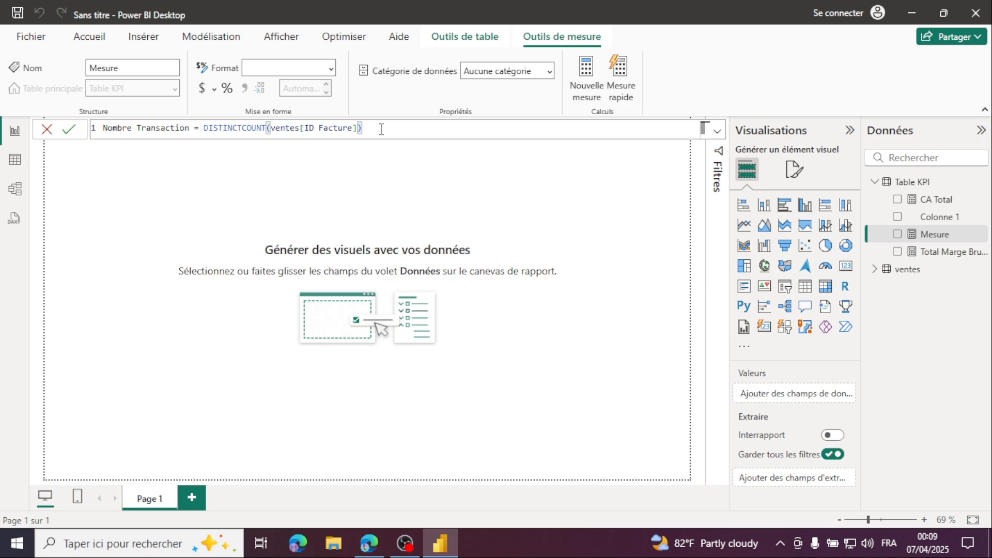
pyautogui.press('Return')
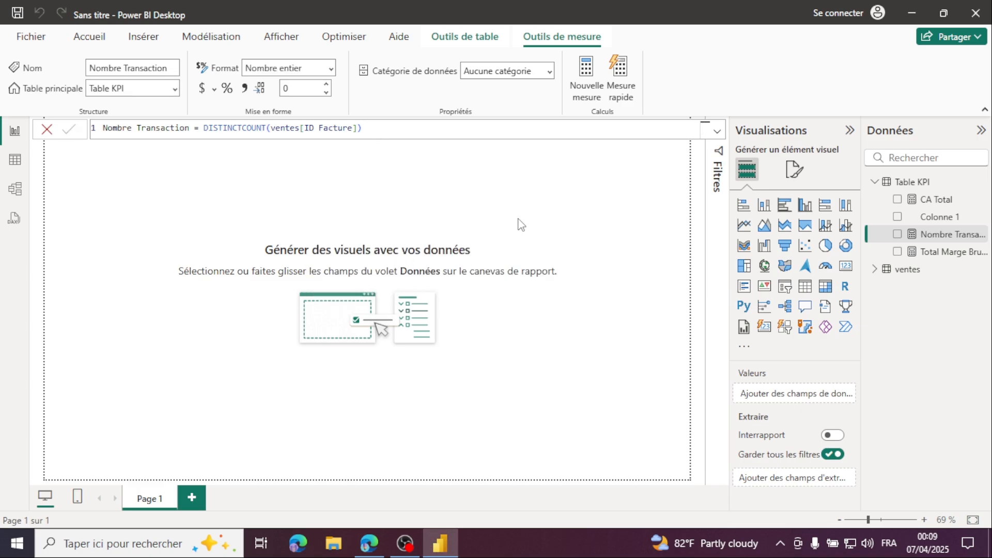
# Step: Switch to the Google Docs resources document and review which KPI measures are already created and which remain
pyautogui.click(366, 552)
pyautogui.doubleClick(257, 212)
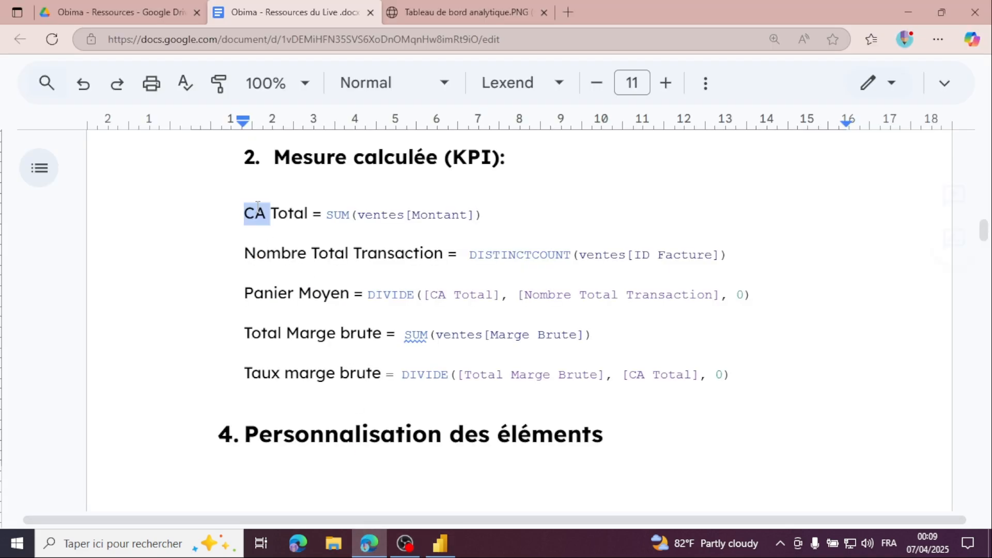
pyautogui.doubleClick(273, 252)
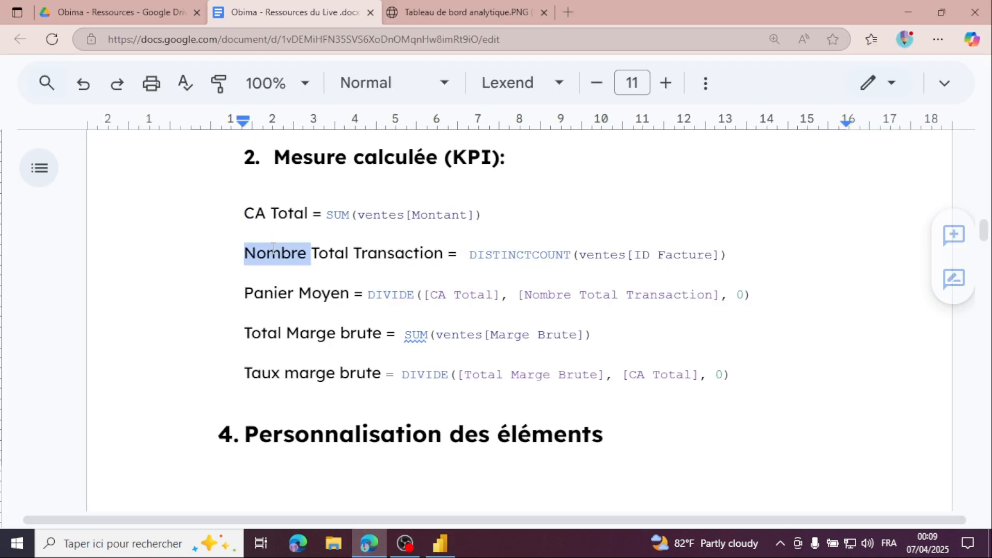
pyautogui.doubleClick(305, 342)
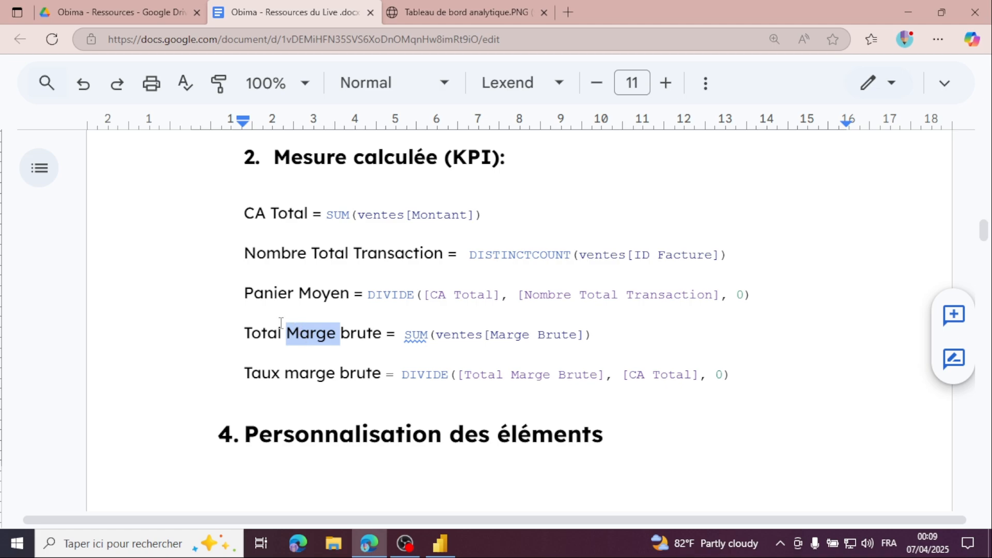
pyautogui.doubleClick(274, 289)
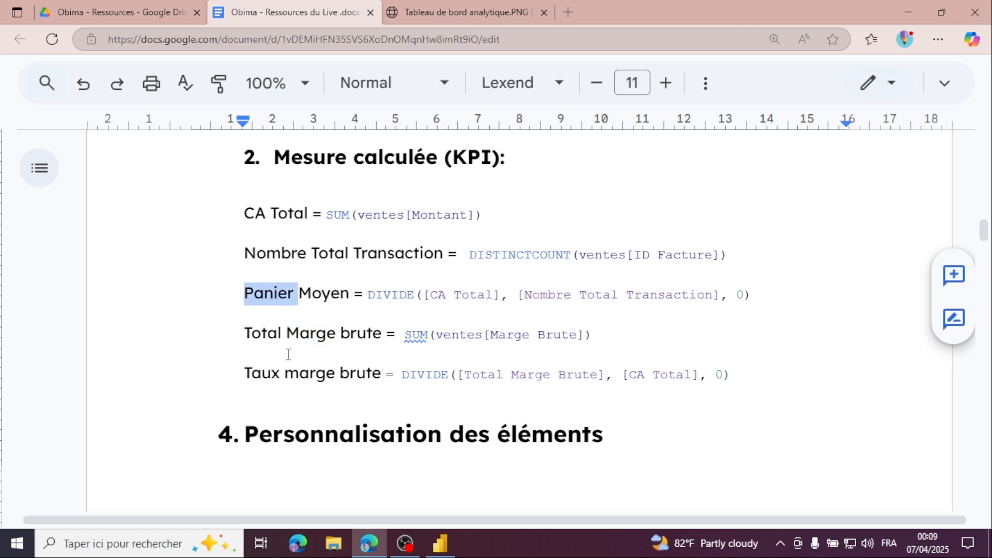
# Step: Switch to Power BI, add a new measure to Table KPI, and name it Panier moyen
pyautogui.moveTo(368, 554)
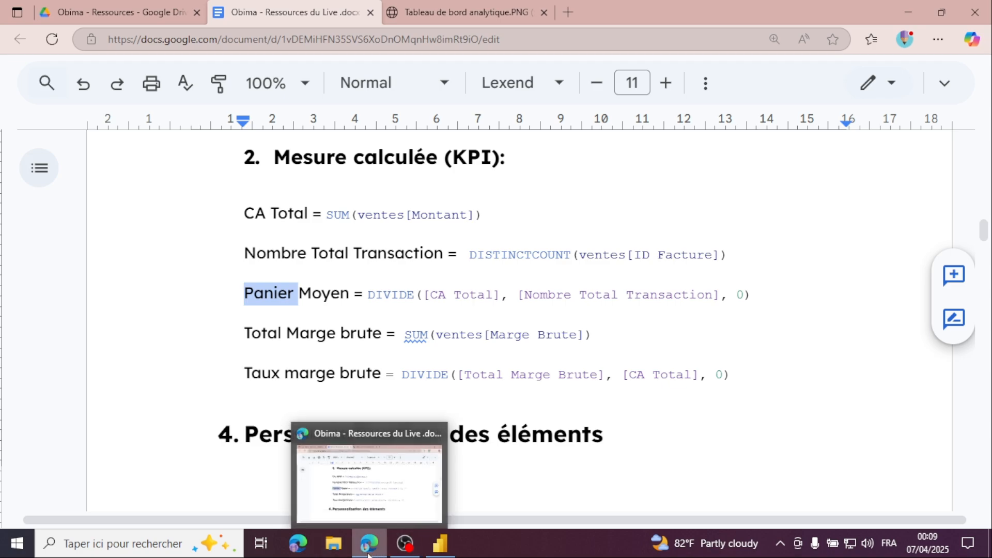
pyautogui.click(366, 553)
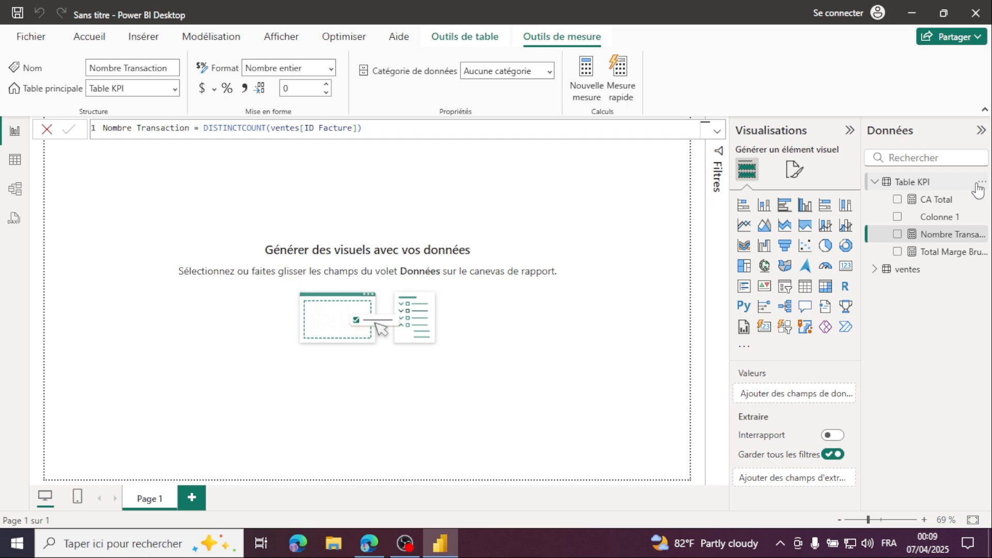
pyautogui.click(976, 183)
pyautogui.click(979, 184)
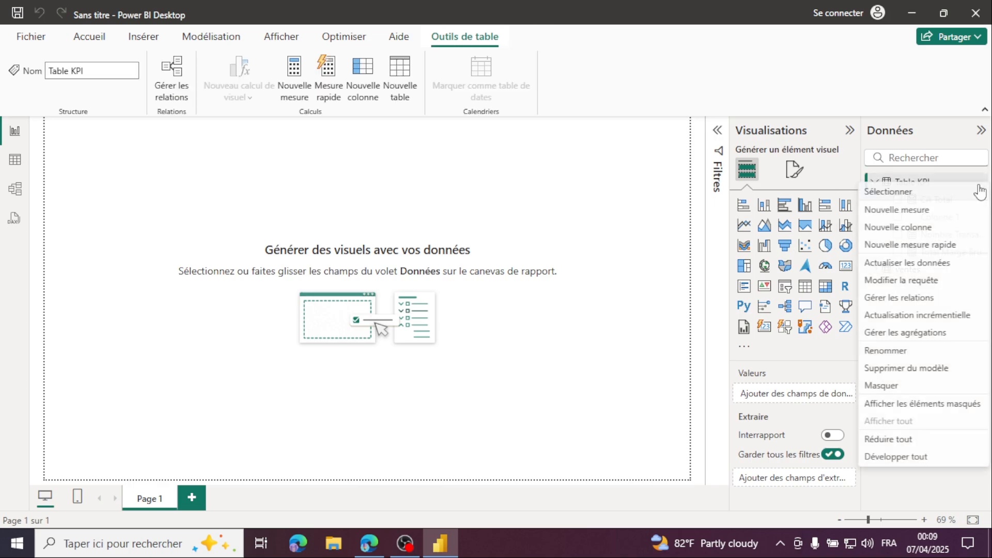
pyautogui.click(896, 210)
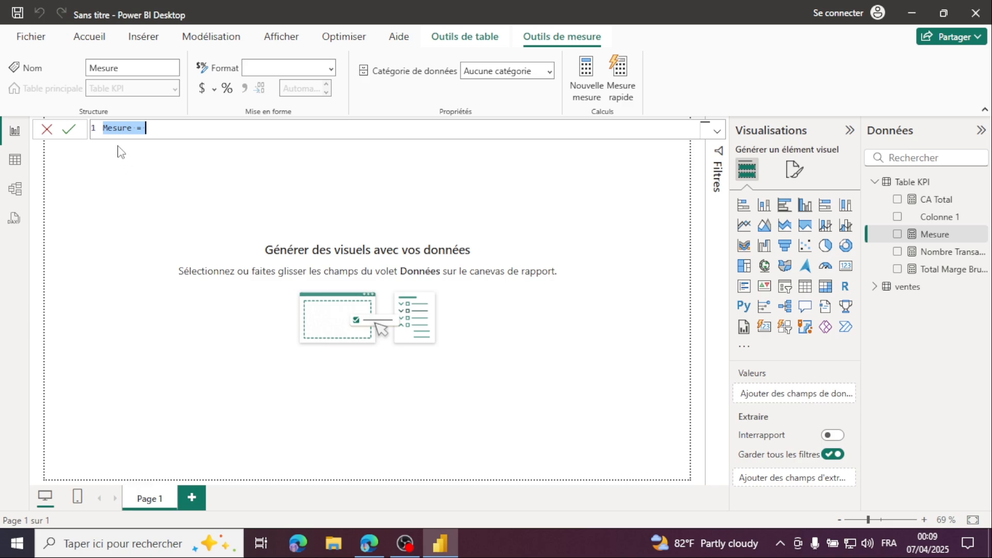
pyautogui.doubleClick(121, 127)
pyautogui.write('Panier m')
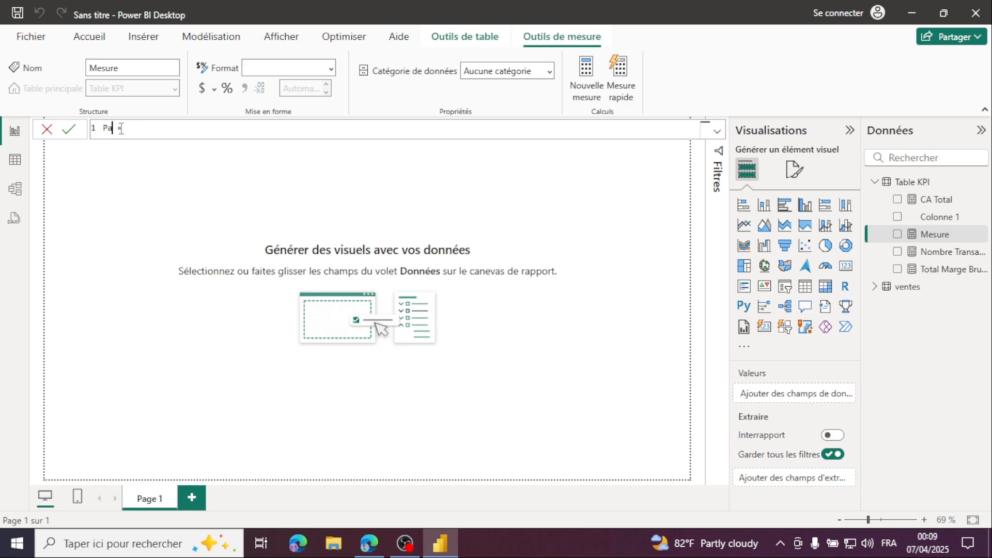
pyautogui.write('oyen')
# Step: Define Panier moyen as DIVIDE([CA Total], [Nombre Transaction], 0) and commit the measure
pyautogui.click(197, 130)
pyautogui.write('[')
pyautogui.press('BackSpace')
pyautogui.write('Divi')
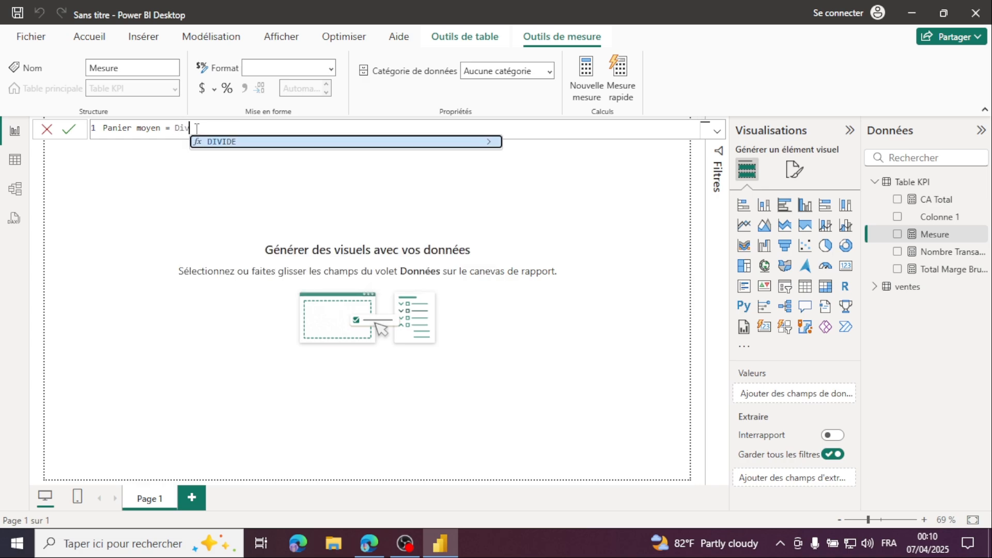
pyautogui.click(237, 143)
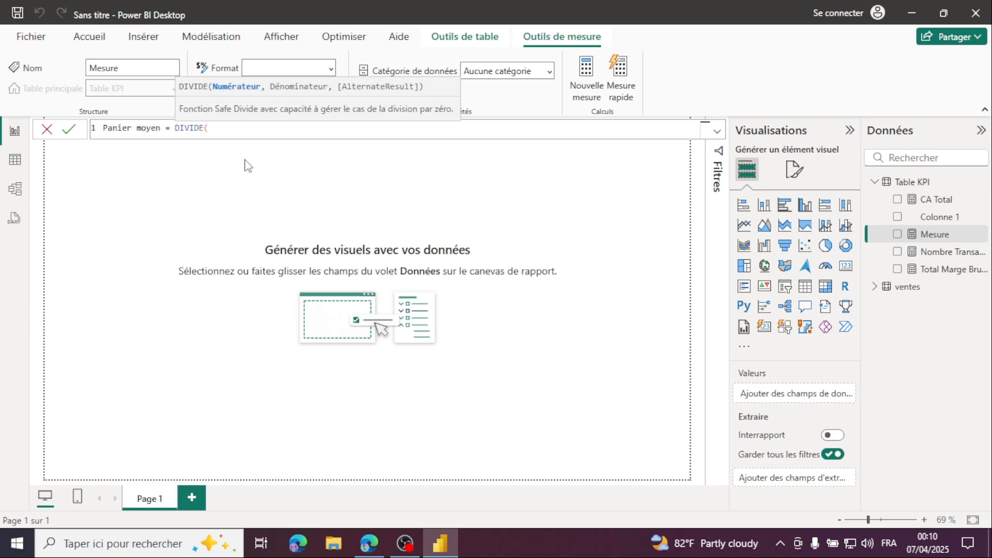
pyautogui.write('[CA Total')
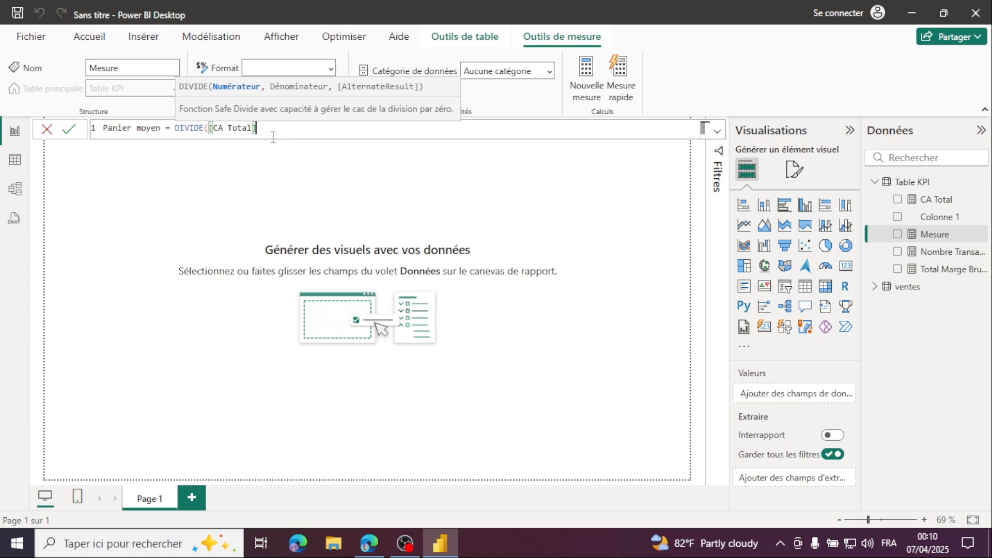
pyautogui.click(270, 141)
pyautogui.write(',')
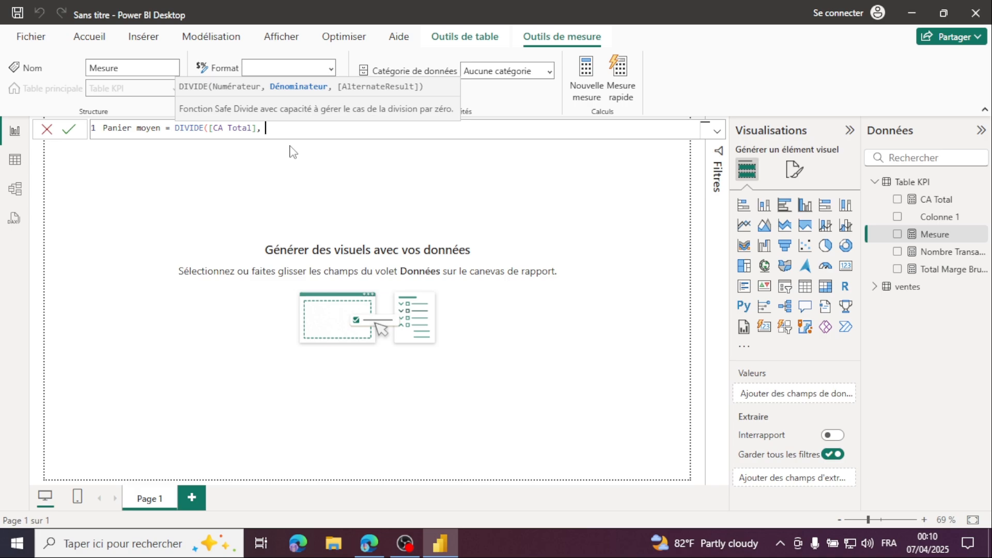
pyautogui.write('[')
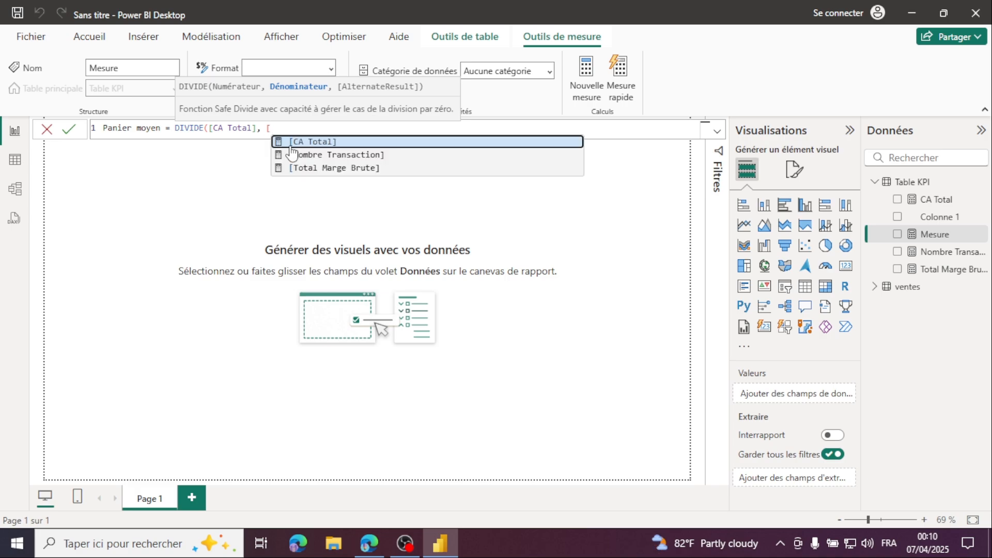
pyautogui.click(306, 157)
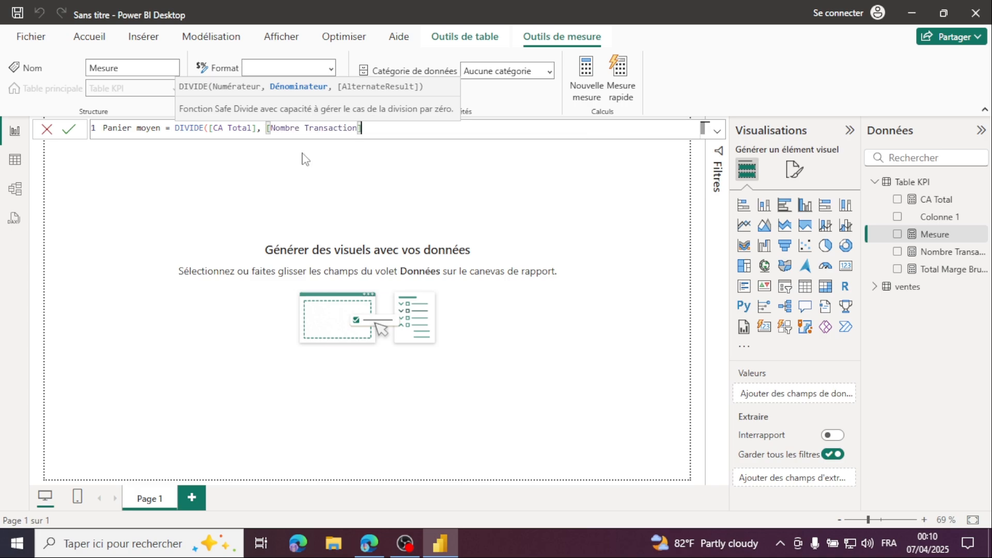
pyautogui.write(',')
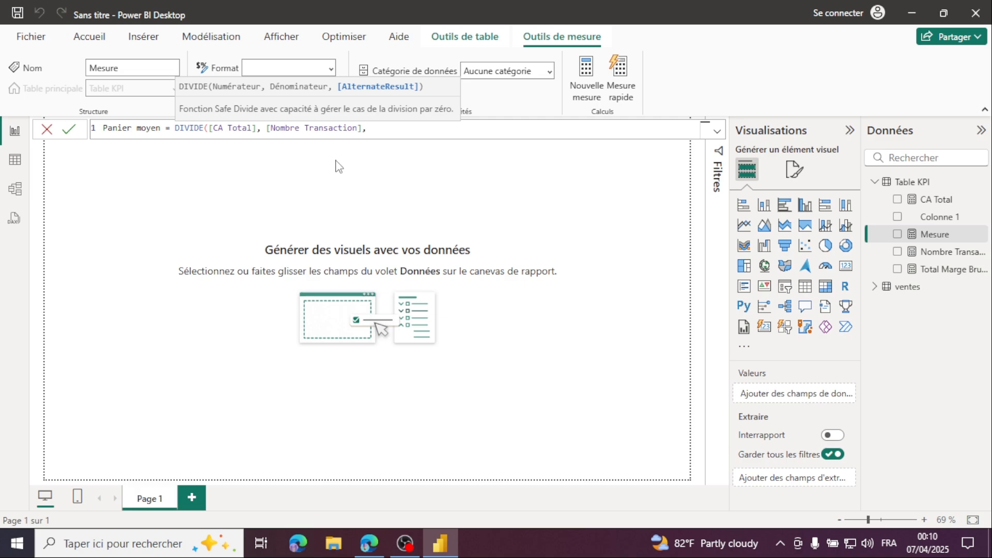
pyautogui.write(' 0)')
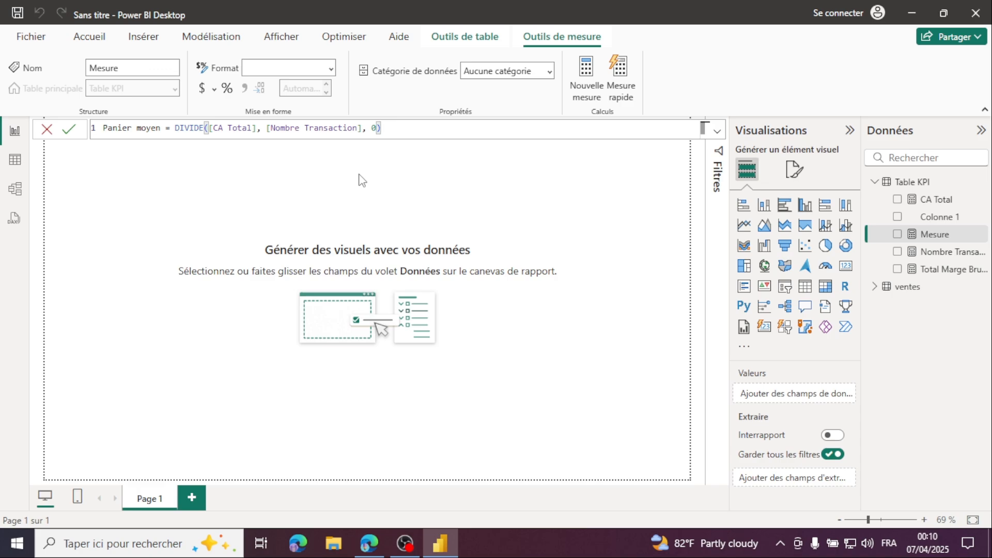
pyautogui.press('Return')
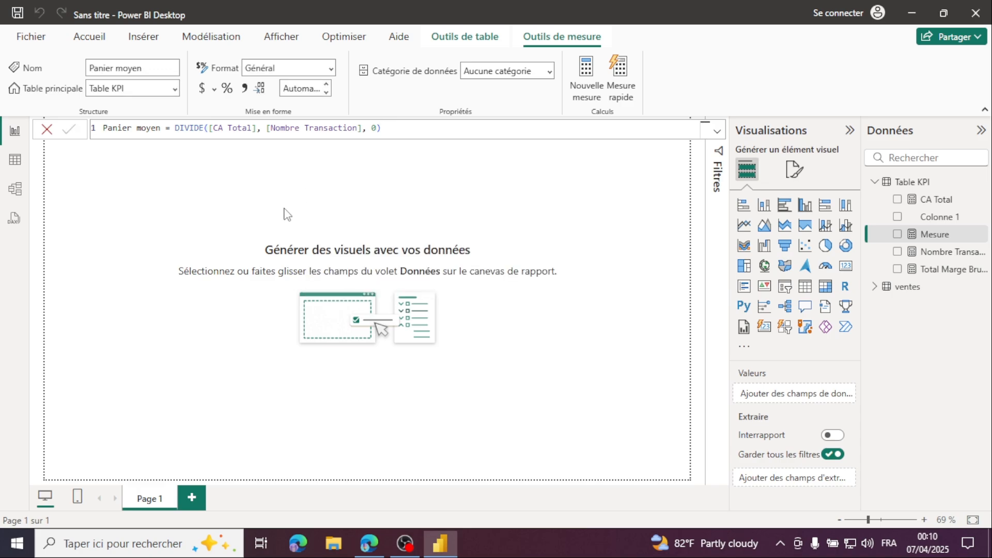
# Step: Consult the Google Docs resources document, add another measure to Table KPI in Power BI, and name it Taux Marge Brute
pyautogui.click(370, 548)
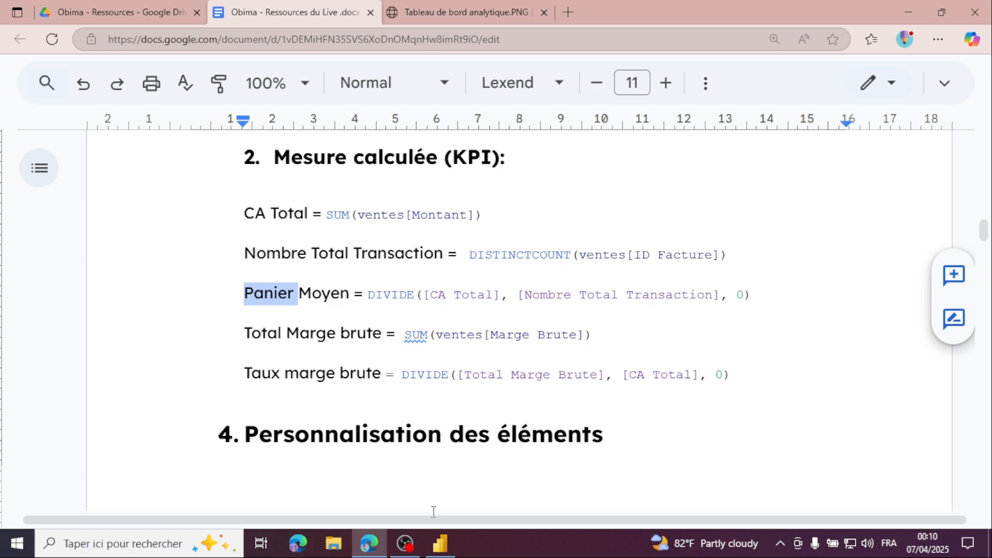
pyautogui.click(362, 440)
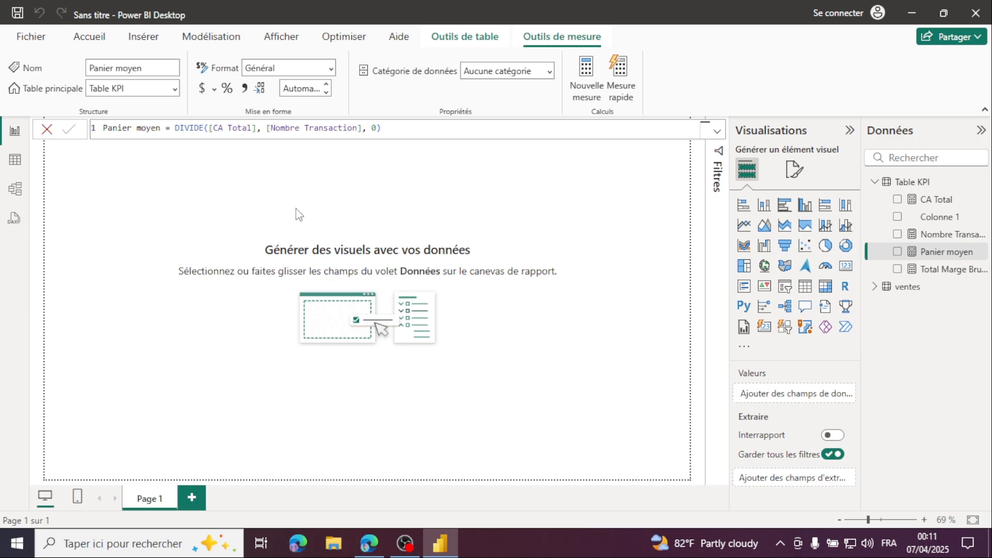
pyautogui.click(982, 183)
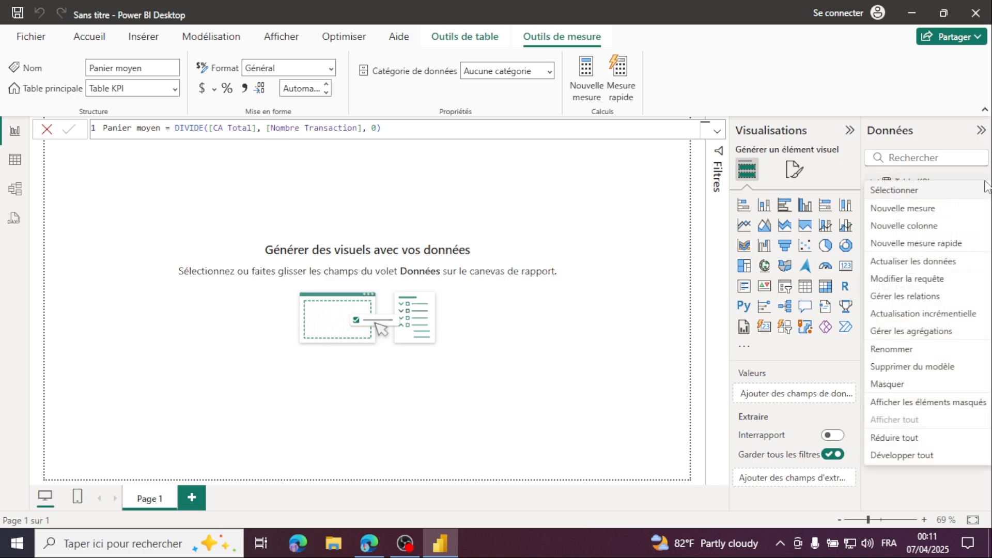
pyautogui.click(860, 223)
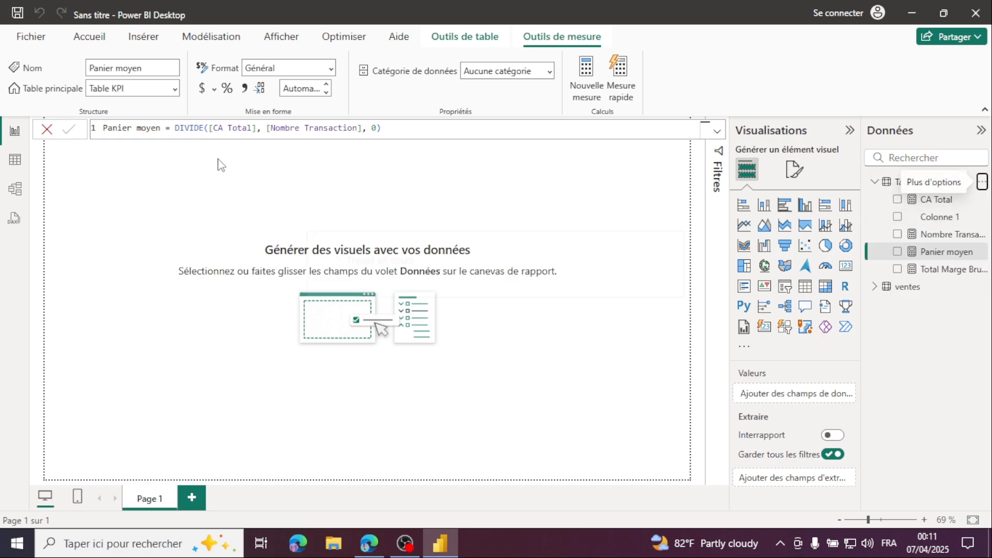
pyautogui.doubleClick(129, 128)
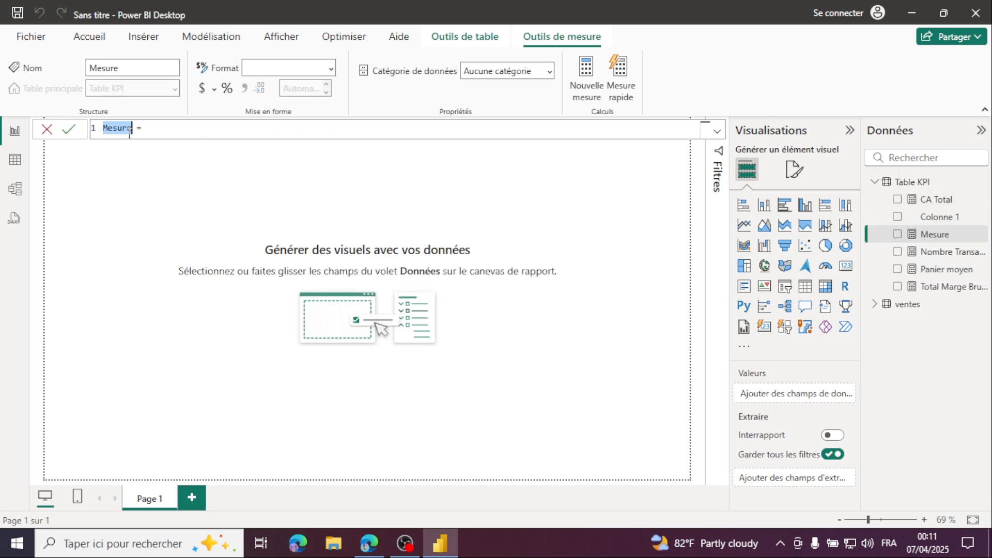
pyautogui.write('Taux Marge B')
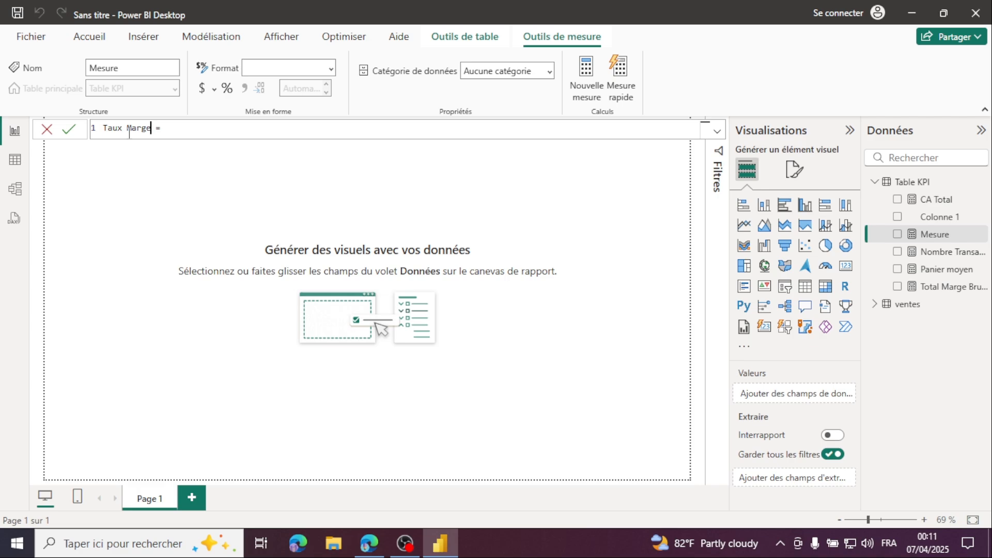
pyautogui.write('rute')
# Step: Define Taux Marge Brute as DIVIDE([Total Marge Brute], [CA Total], 0) and commit the measure
pyautogui.click(210, 126)
pyautogui.write('Div')
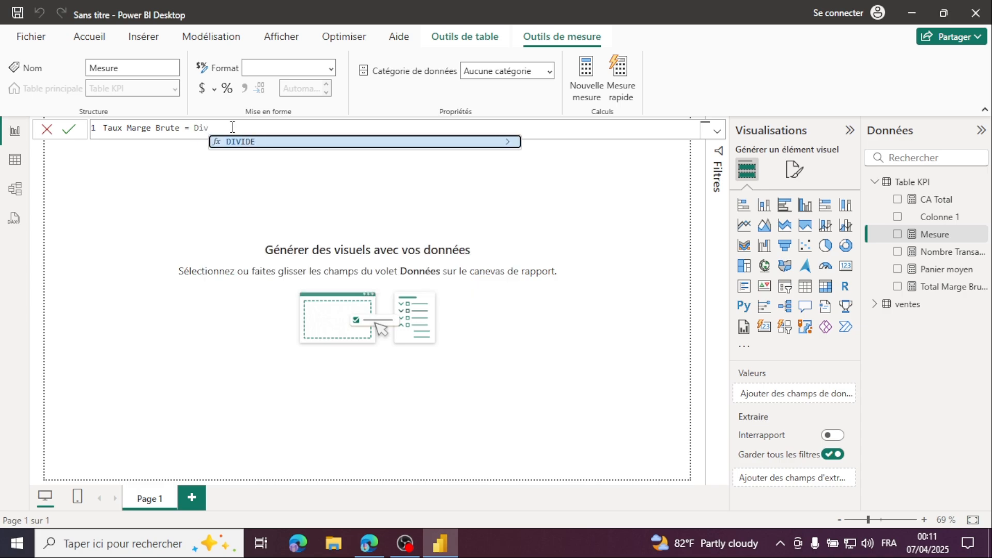
pyautogui.press('Tab')
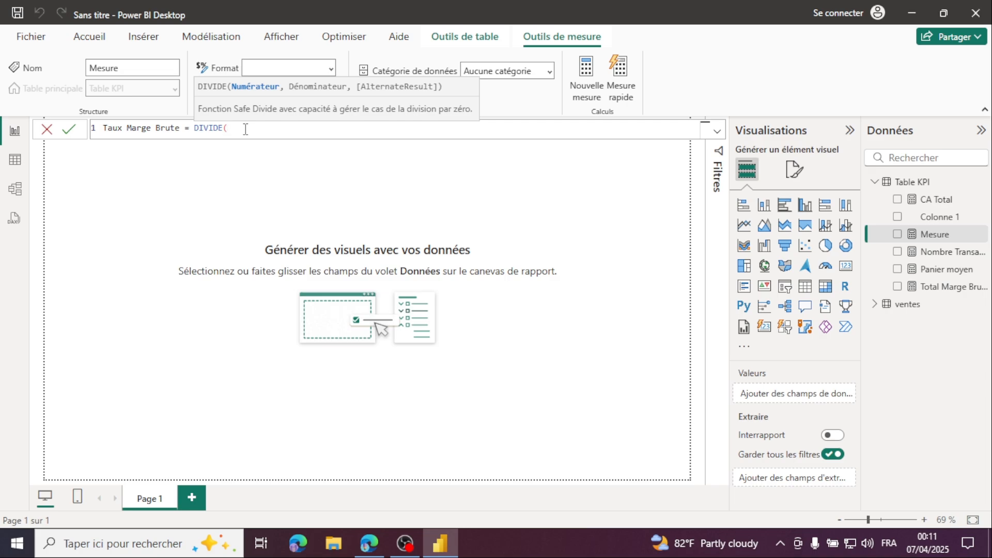
pyautogui.write('[')
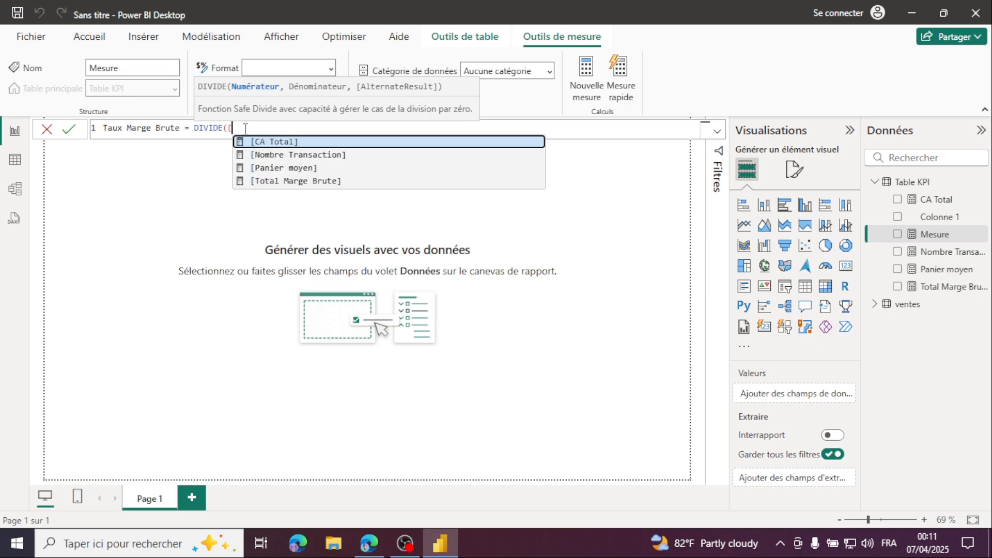
pyautogui.click(289, 181)
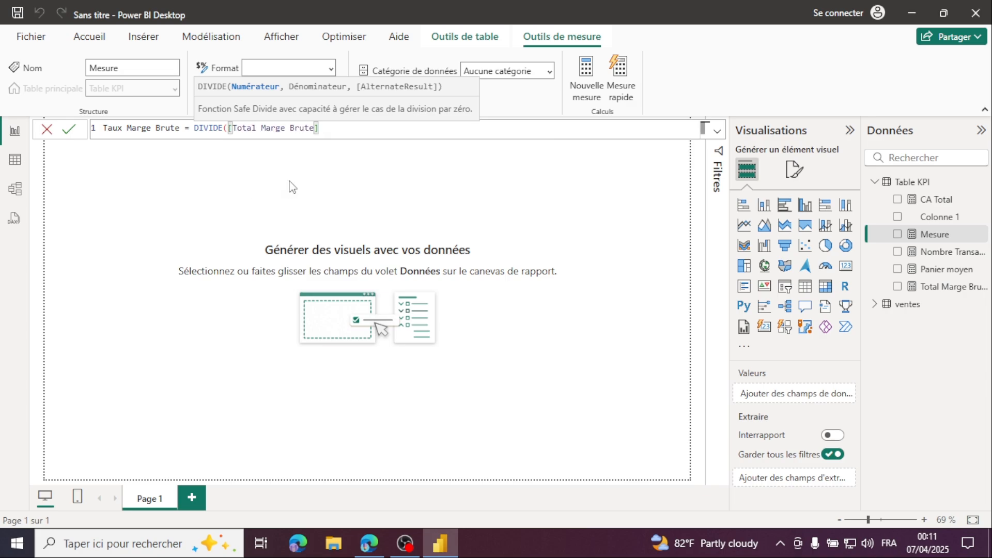
pyautogui.write(', [')
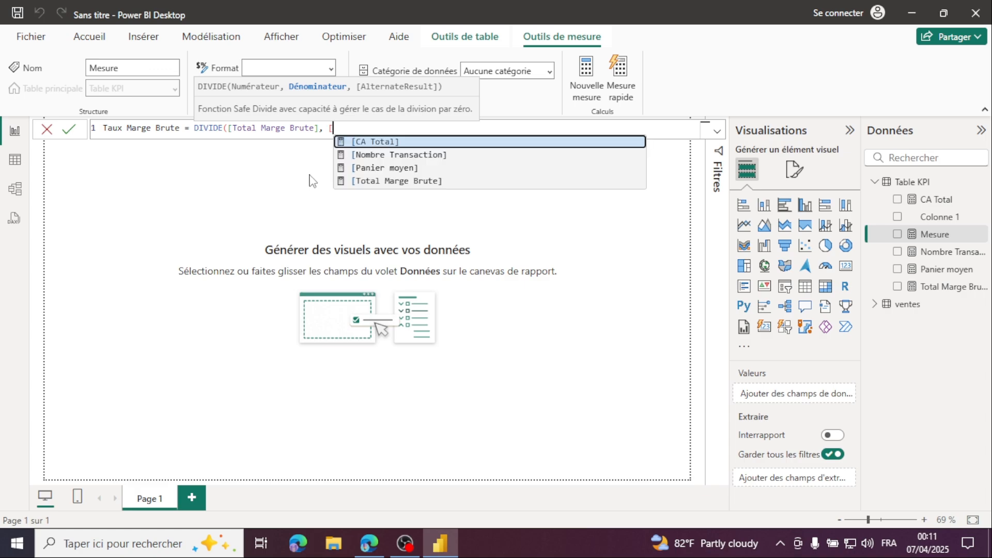
pyautogui.click(370, 143)
pyautogui.write(', ')
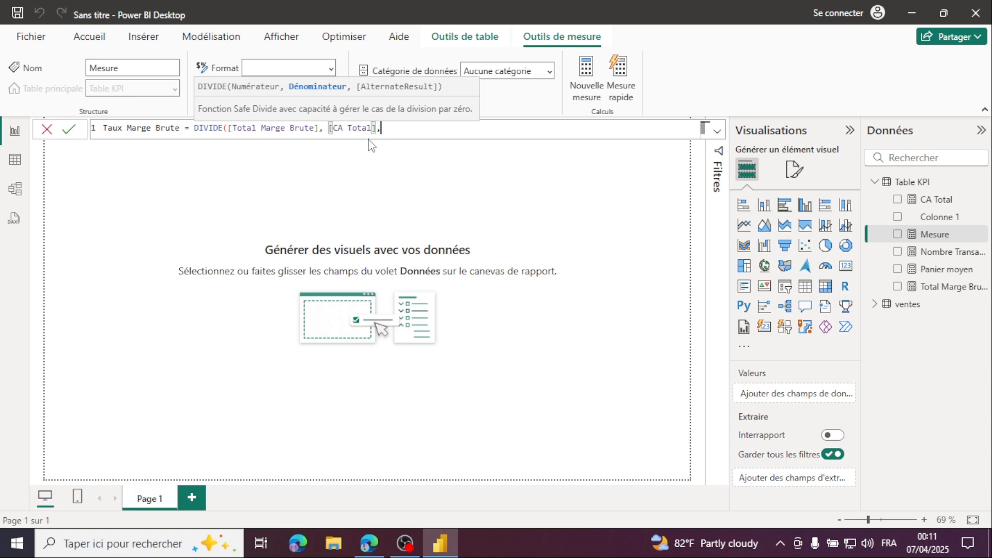
pyautogui.write('0')
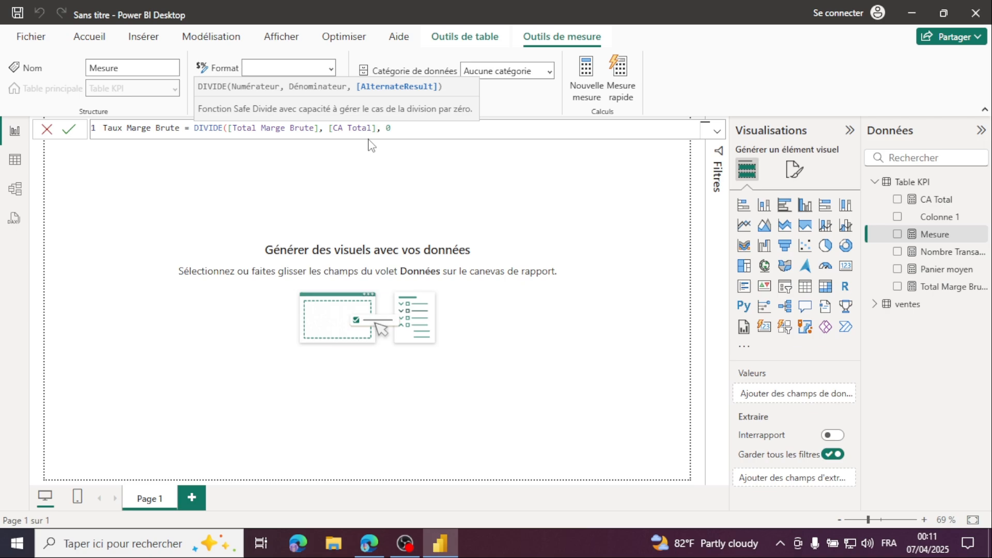
pyautogui.write(')')
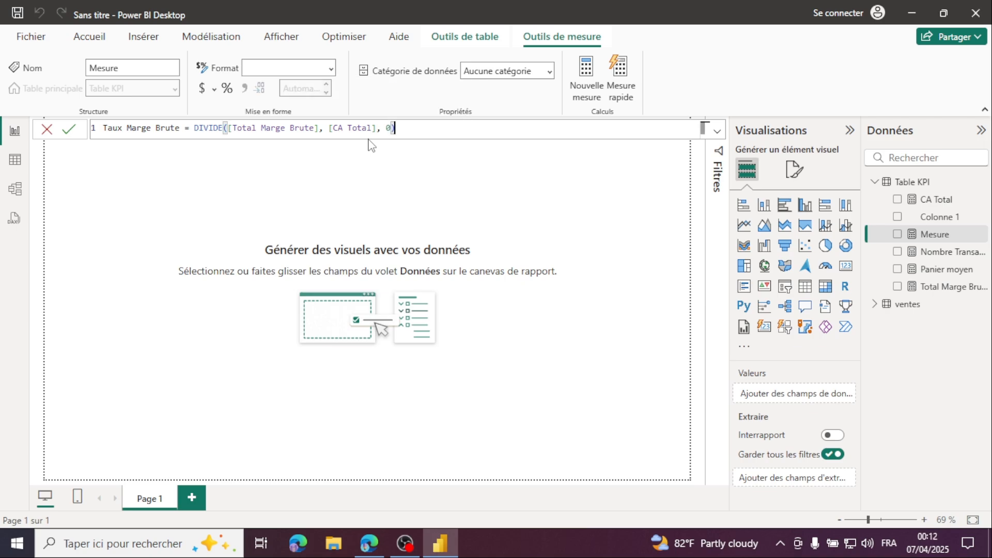
pyautogui.press('Return')
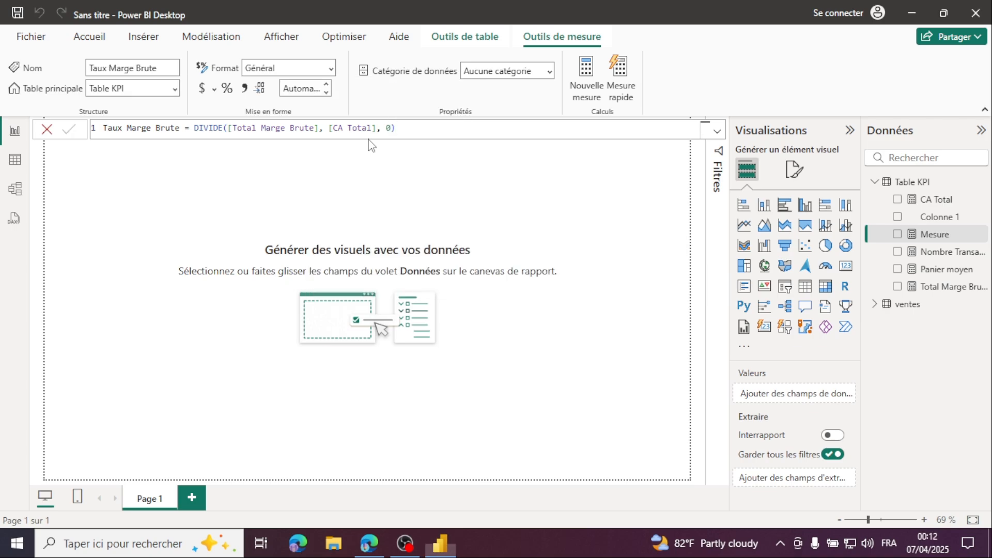
# Step: Switch to the Google Docs resources document and review the KPI measure list and the section that follows it
pyautogui.click(387, 549)
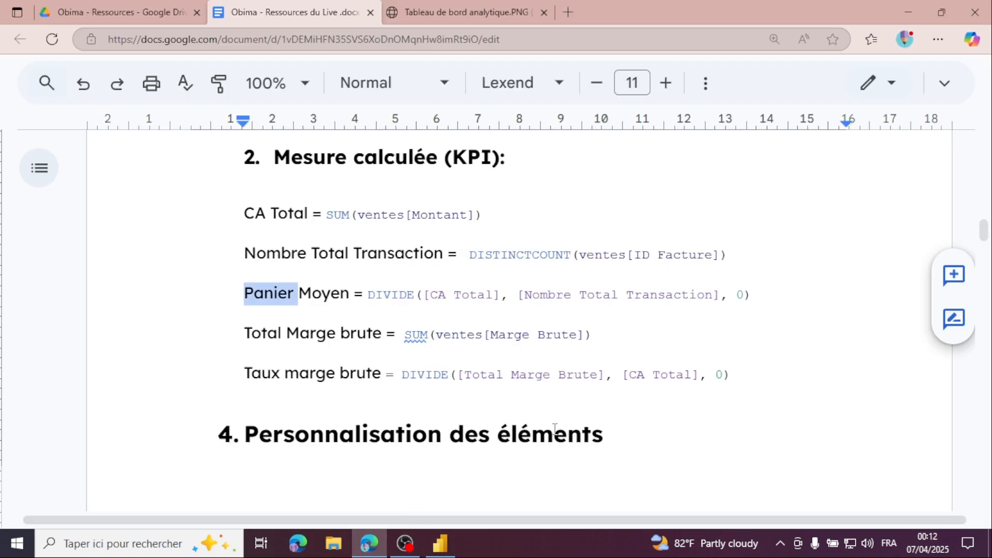
pyautogui.scroll(-1, 503, 373)
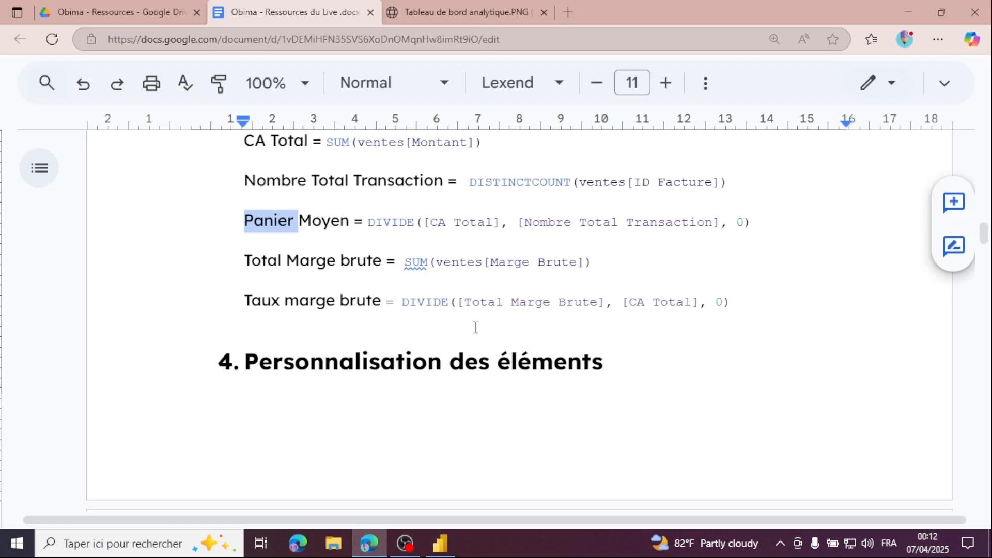